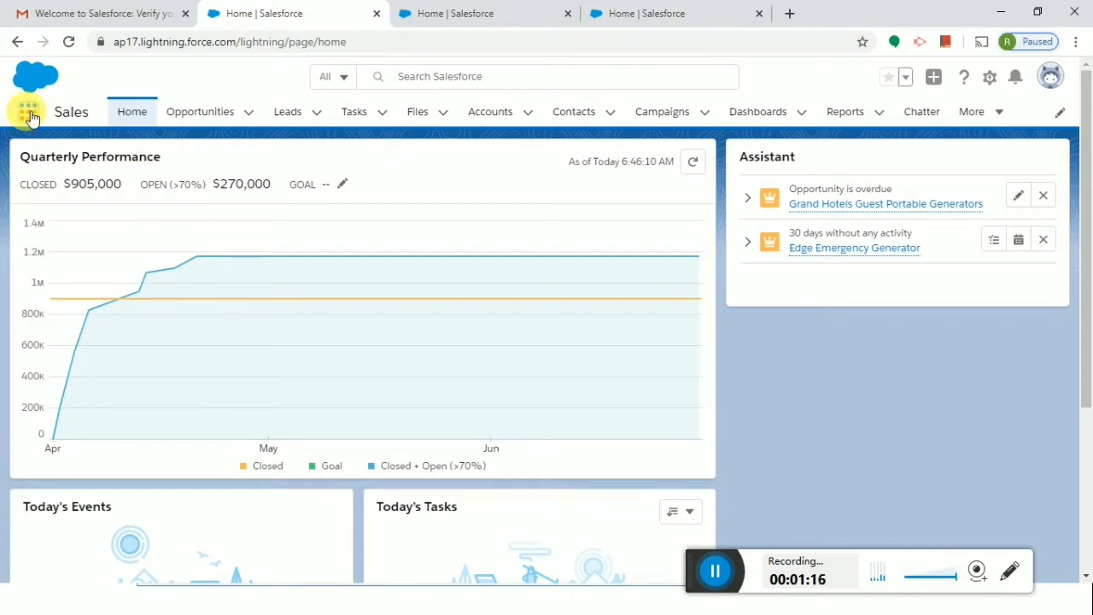
# - Browse all available apps in the App Launcher and open the Sales app
pyautogui.click(32, 115)
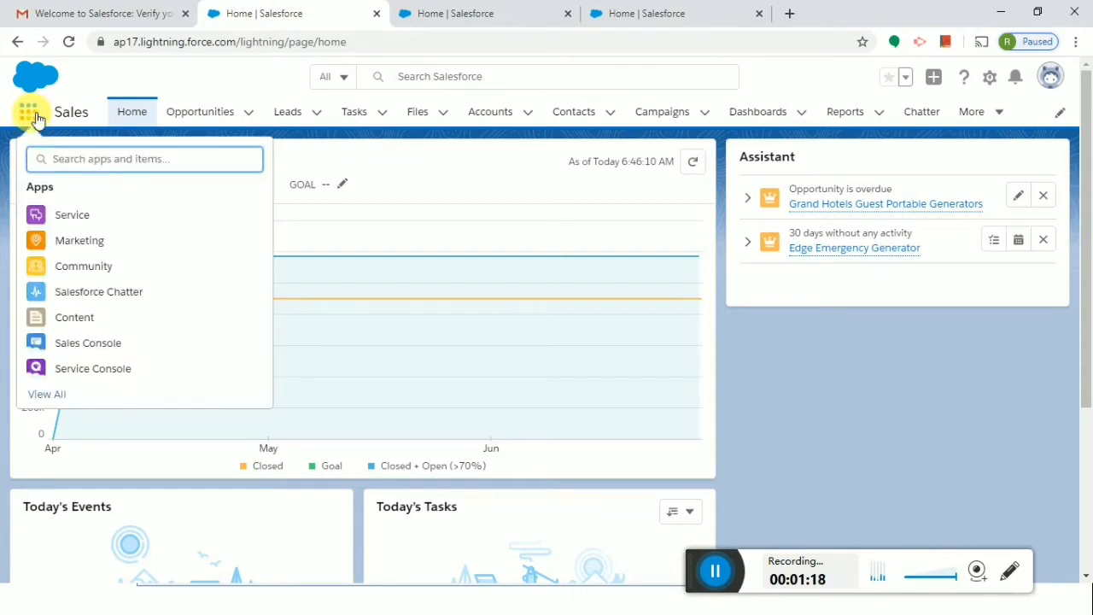
pyautogui.click(47, 397)
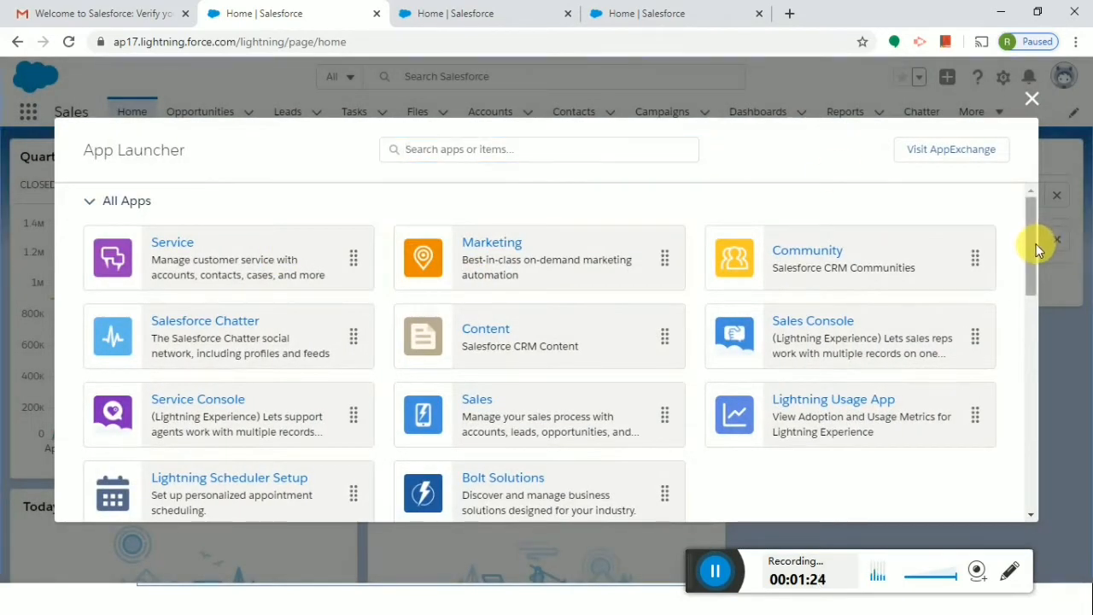
pyautogui.moveTo(1033, 246); pyautogui.dragTo(1022, 197)
pyautogui.moveTo(1028, 230)
pyautogui.mouseDown()
pyautogui.moveTo(1027, 251)
pyautogui.moveTo(1028, 224)
pyautogui.mouseUp()
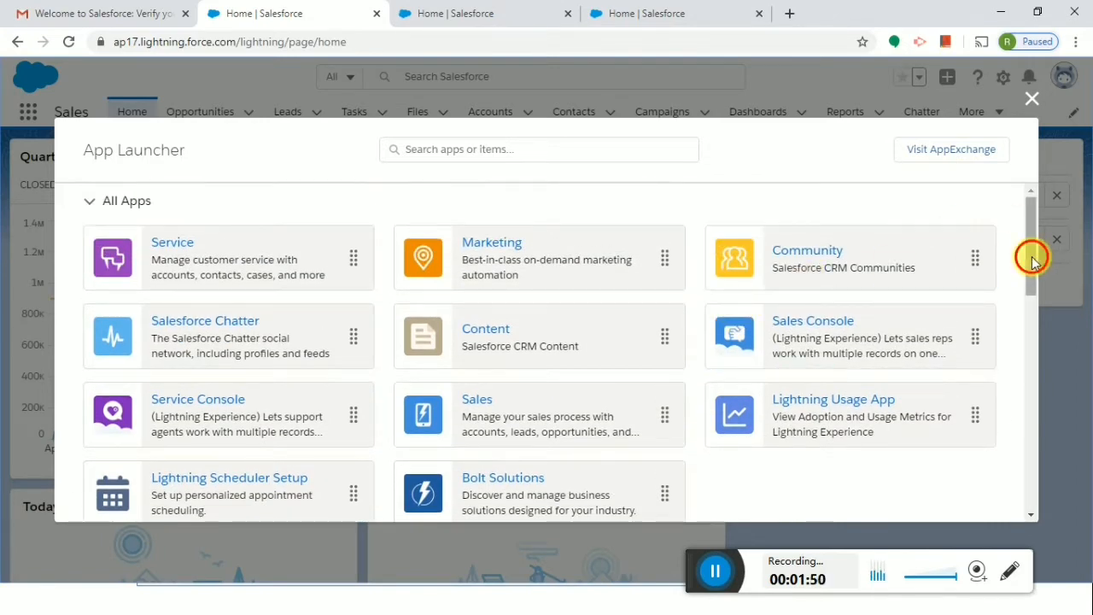
pyautogui.moveTo(1032, 254)
pyautogui.mouseDown()
pyautogui.moveTo(1032, 313)
pyautogui.moveTo(1020, 258)
pyautogui.mouseUp()
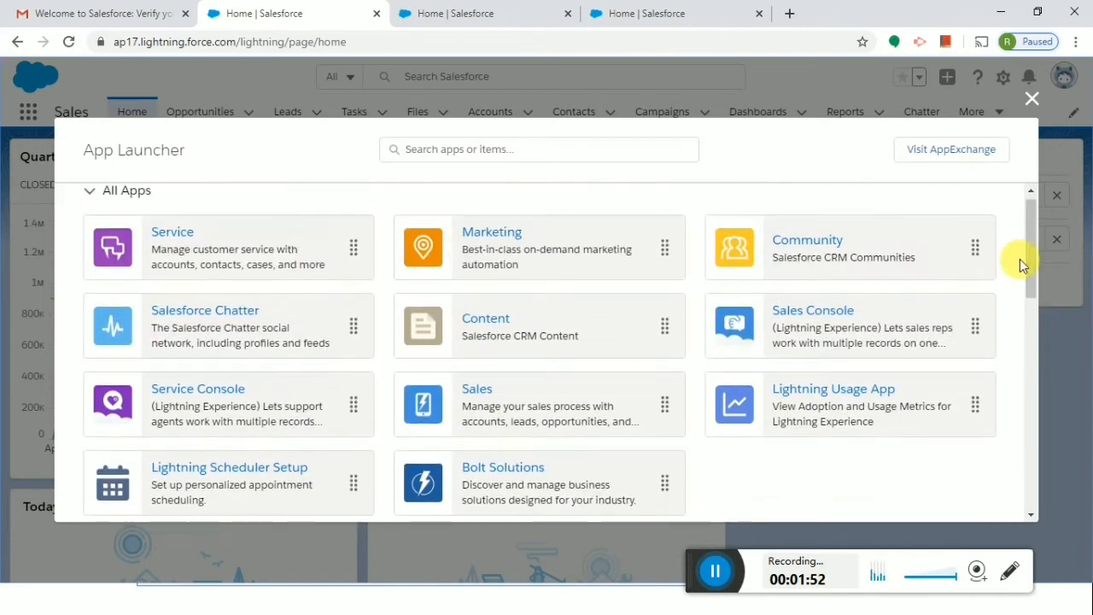
pyautogui.click(476, 405)
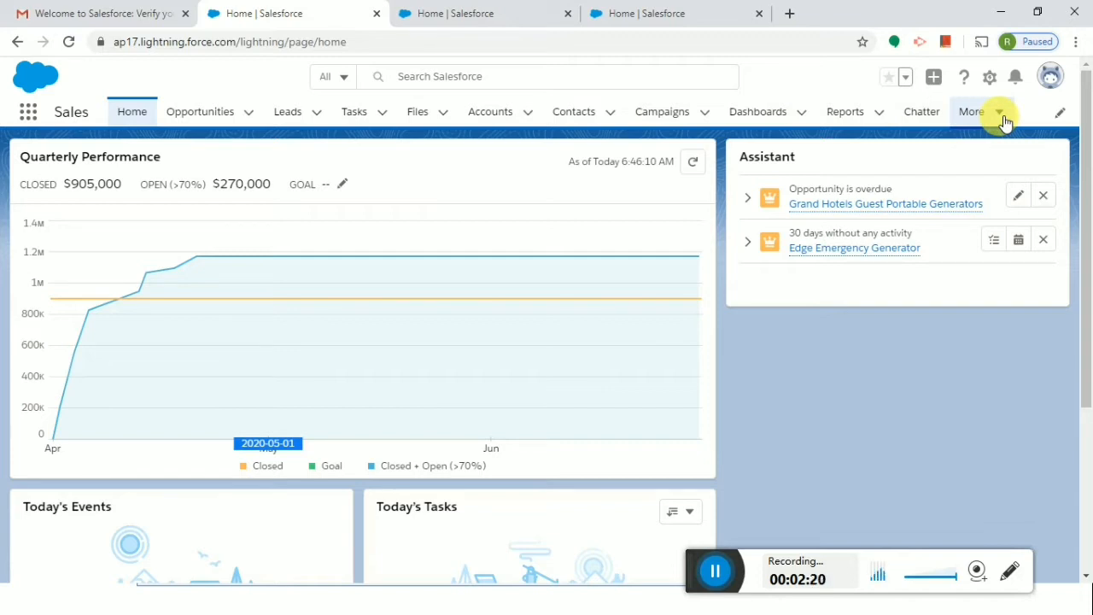
# - Open Setup for the current app, go to the Object Manager and view its options for creating custom objects
pyautogui.click(989, 83)
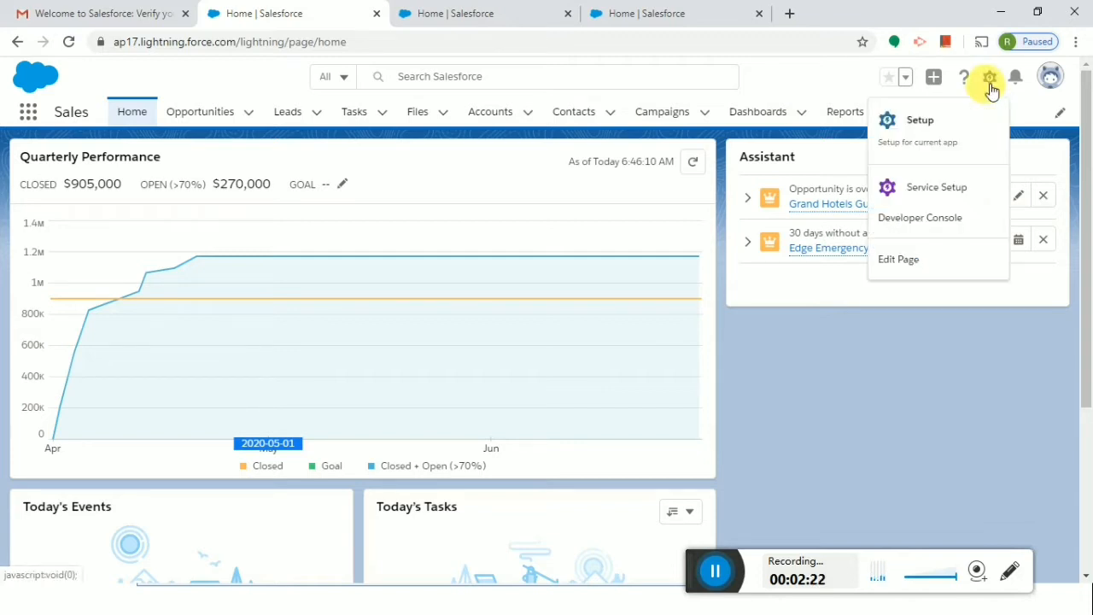
pyautogui.click(936, 122)
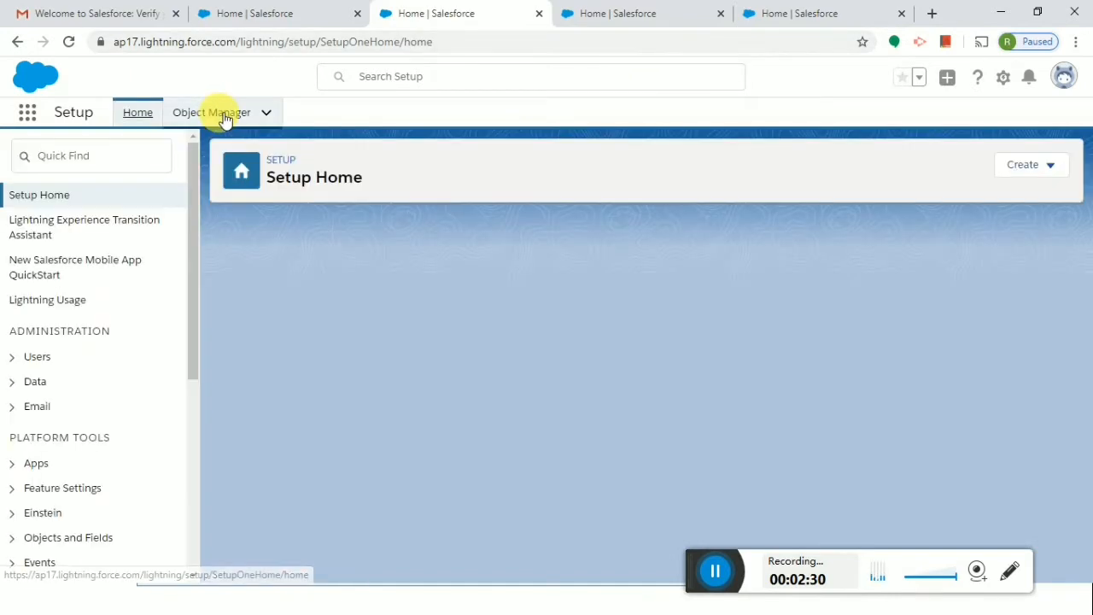
pyautogui.click(226, 119)
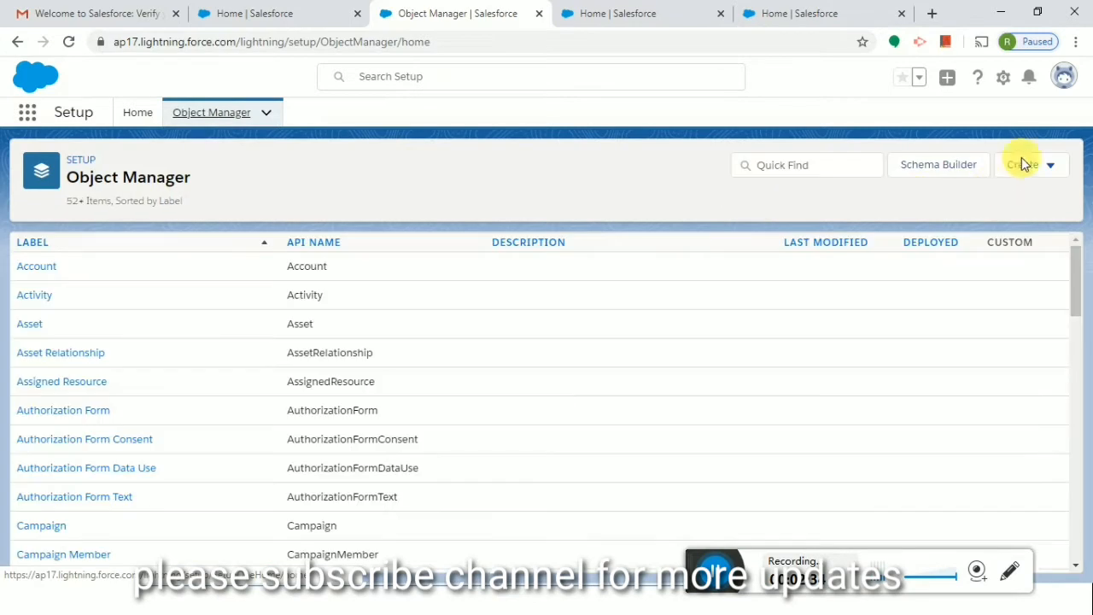
pyautogui.click(1051, 167)
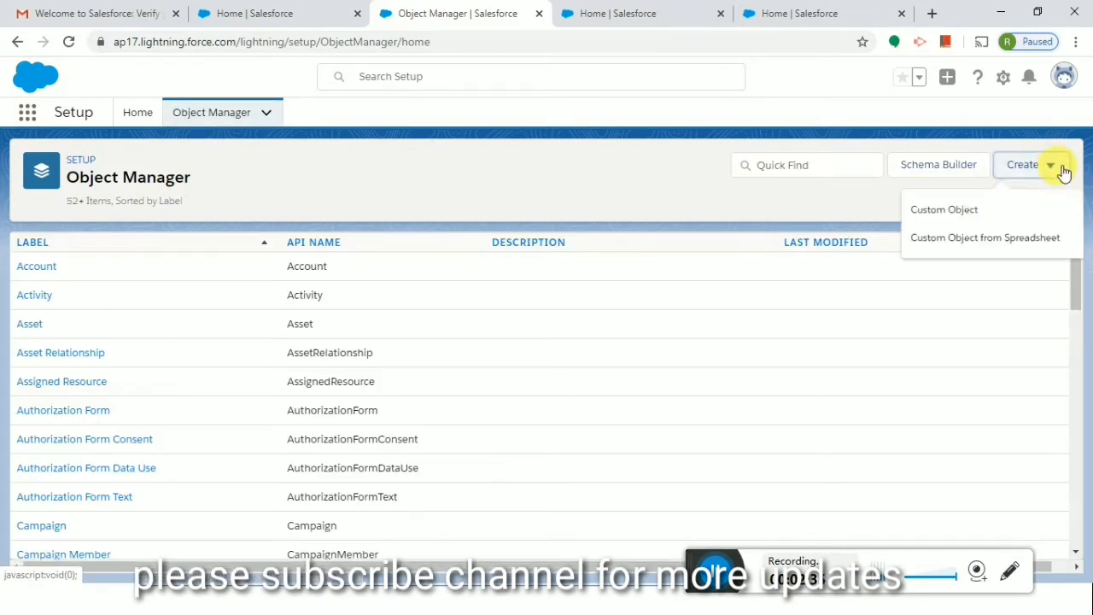
pyautogui.click(847, 205)
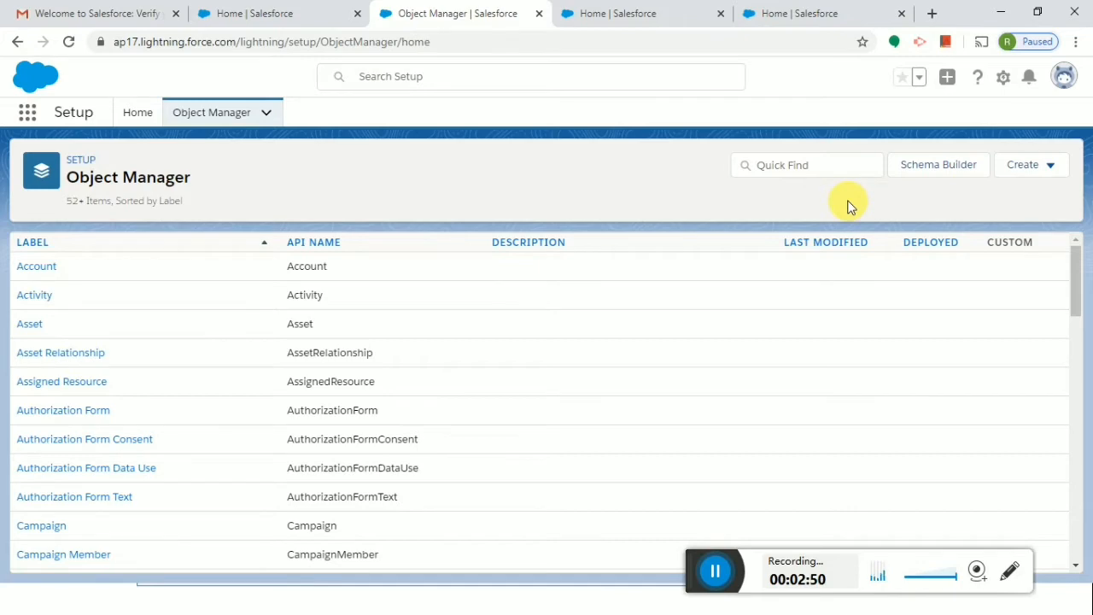
# - Switch to the PowerPoint slide show and advance to the slide explaining object, field and record with a sample table
pyautogui.hotkey('alt', 'Tab')
pyautogui.hotkey('alt', 'Tab')
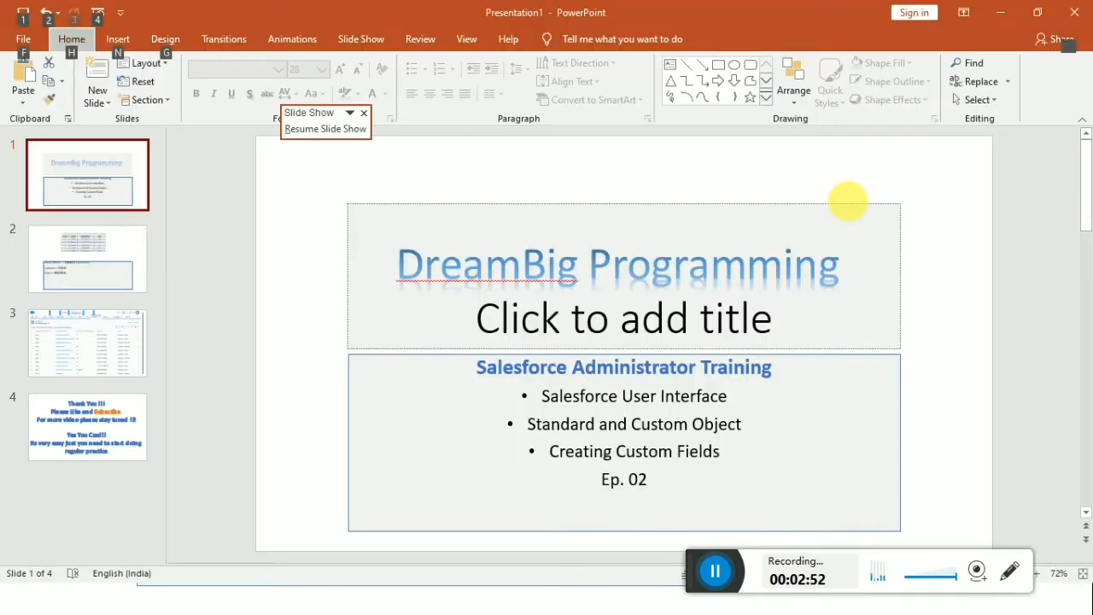
pyautogui.hotkey('alt', 'Tab')
pyautogui.hotkey('alt', 'Tab')
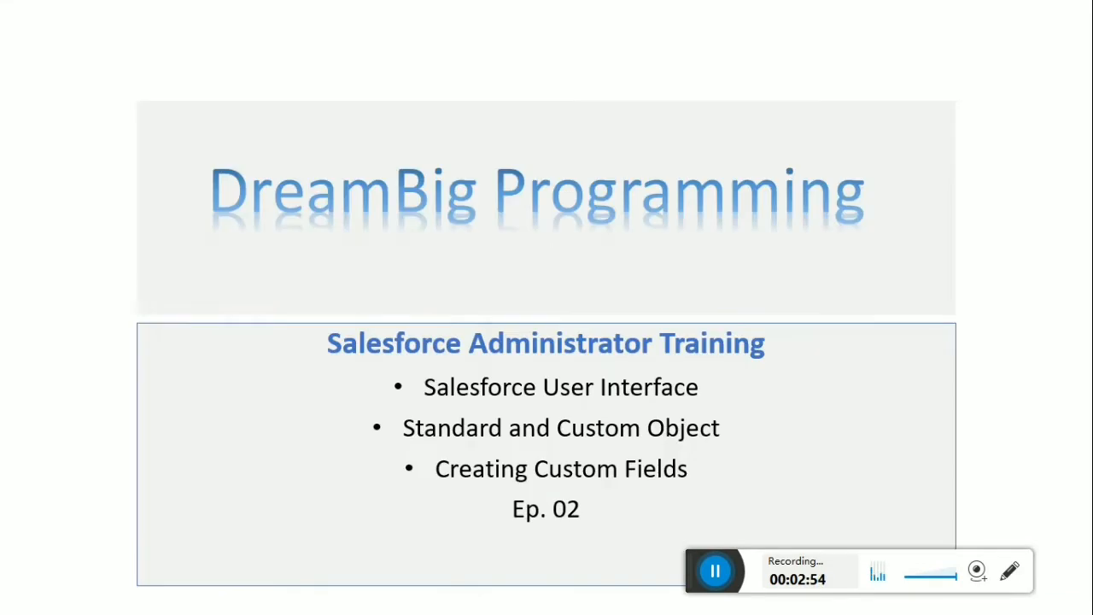
pyautogui.press('Right')
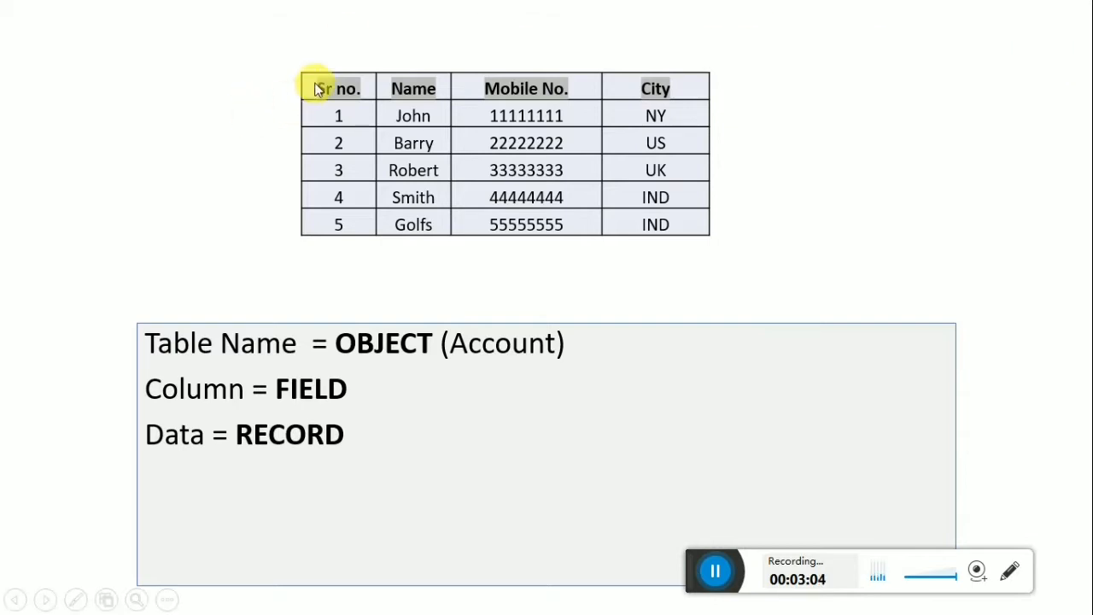
pyautogui.click(1009, 574)
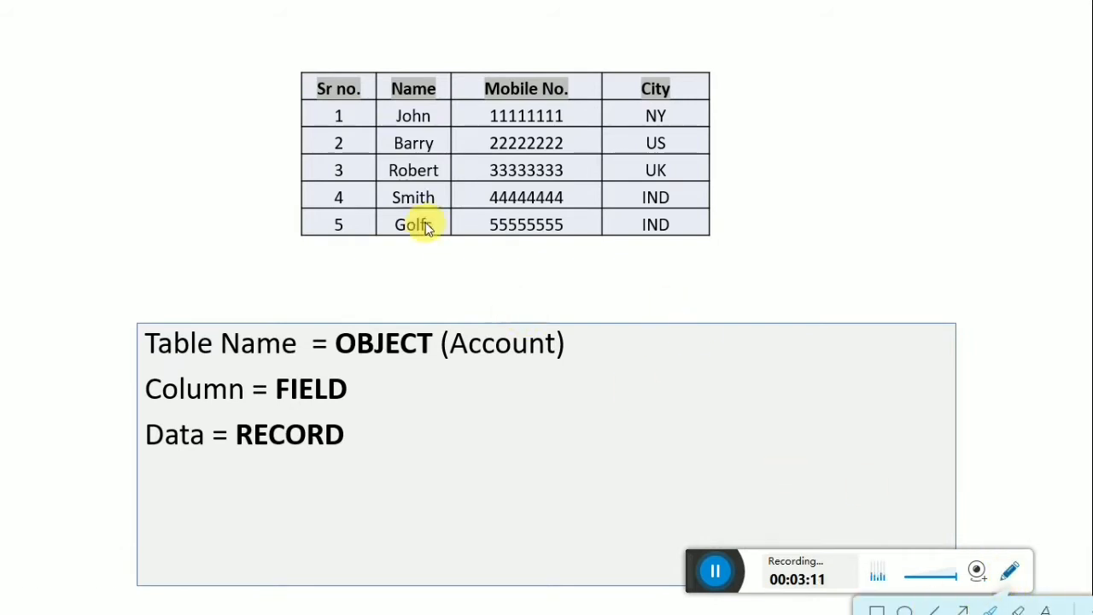
pyautogui.moveTo(276, 85); pyautogui.dragTo(363, 73)
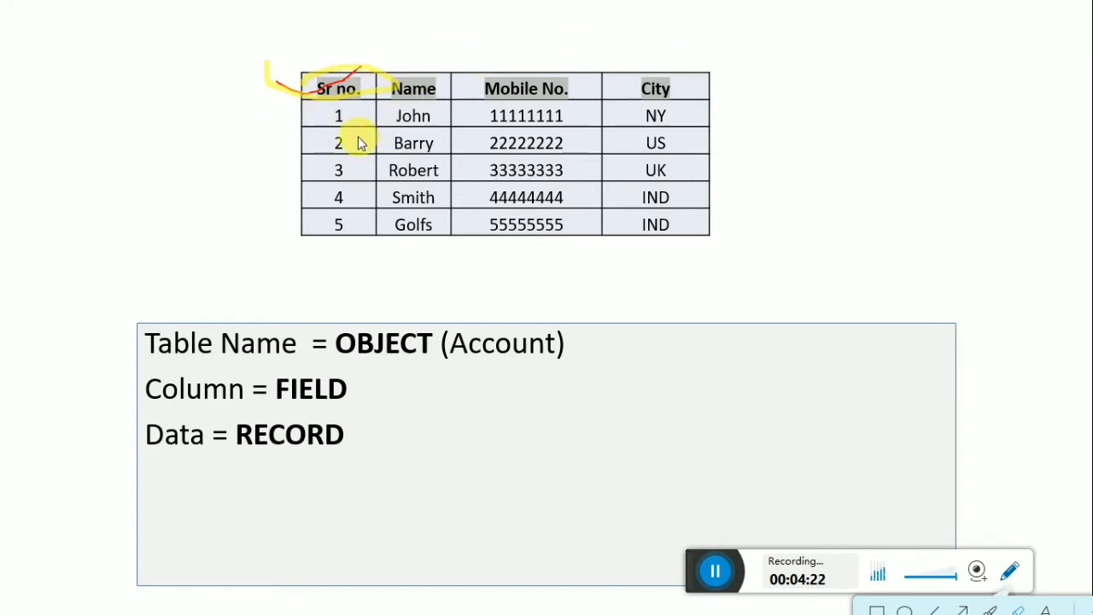
pyautogui.moveTo(309, 122)
pyautogui.mouseDown()
pyautogui.moveTo(405, 107)
pyautogui.moveTo(666, 130)
pyautogui.mouseUp()
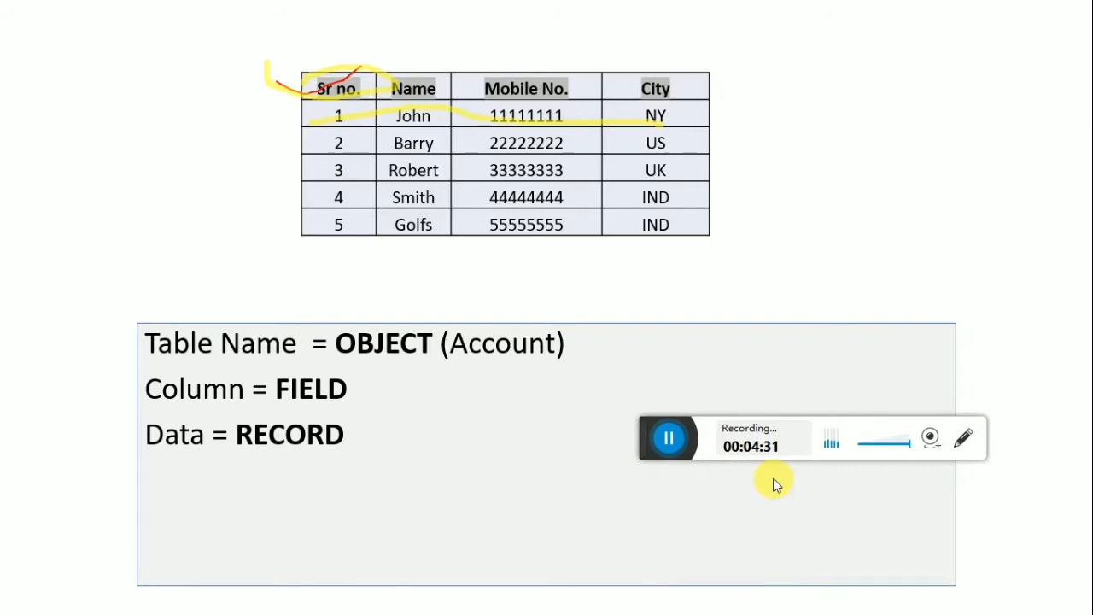
pyautogui.click(962, 440)
pyautogui.click(1081, 482)
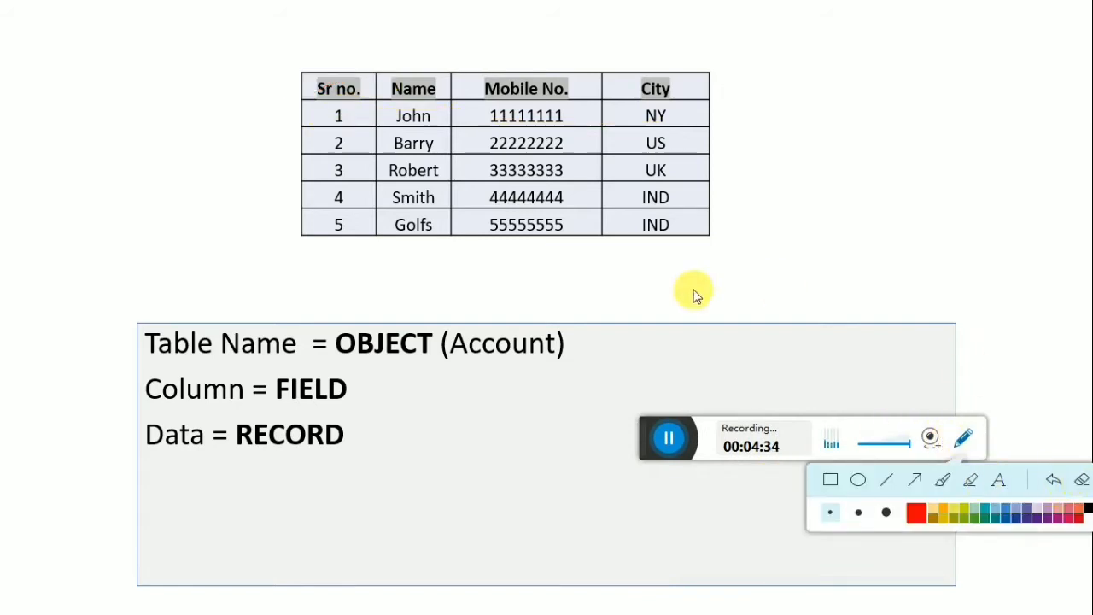
pyautogui.click(963, 439)
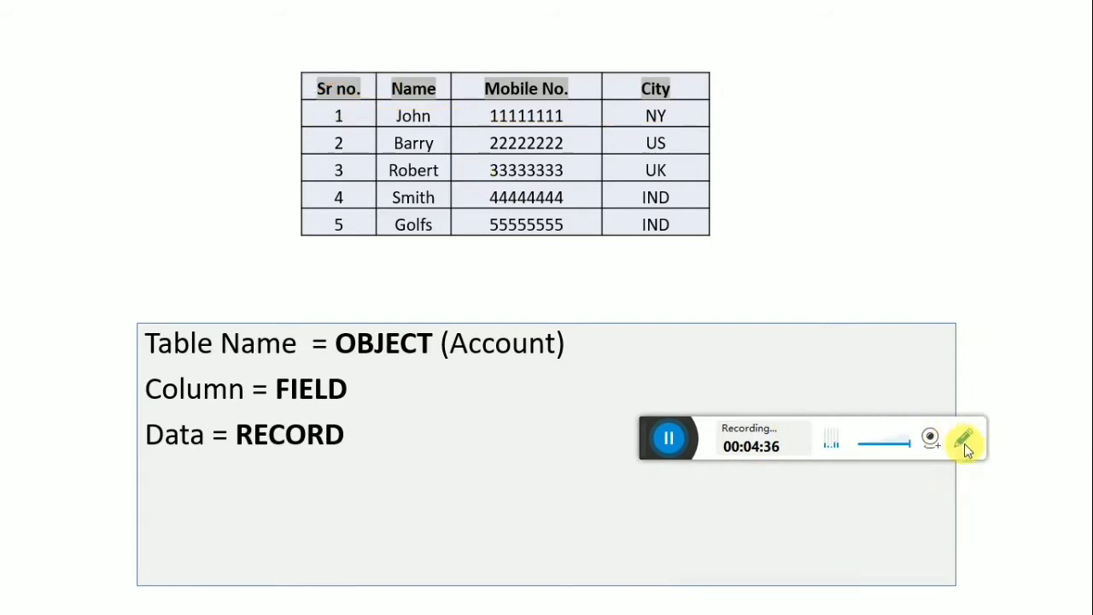
pyautogui.moveTo(650, 463)
pyautogui.mouseDown()
pyautogui.moveTo(683, 504)
pyautogui.moveTo(675, 524)
pyautogui.mouseUp()
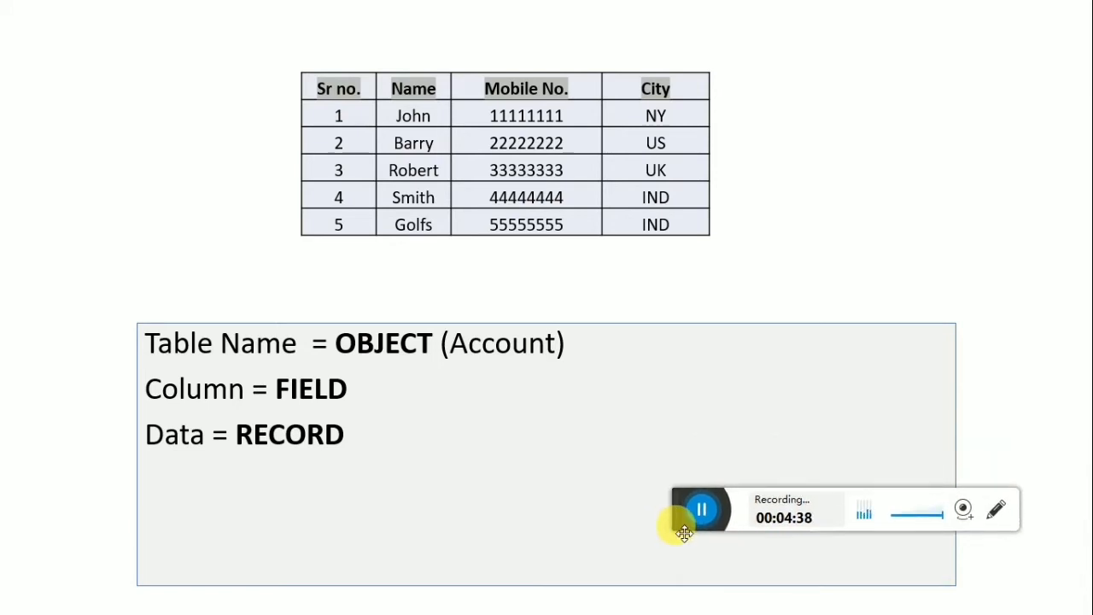
# - Switch back to Salesforce in the browser and start a new account from the Sales app's Accounts list
pyautogui.hotkey('alt', 'Tab')
pyautogui.hotkey('alt', 'Tab')
pyautogui.hotkey('alt', 'Tab')
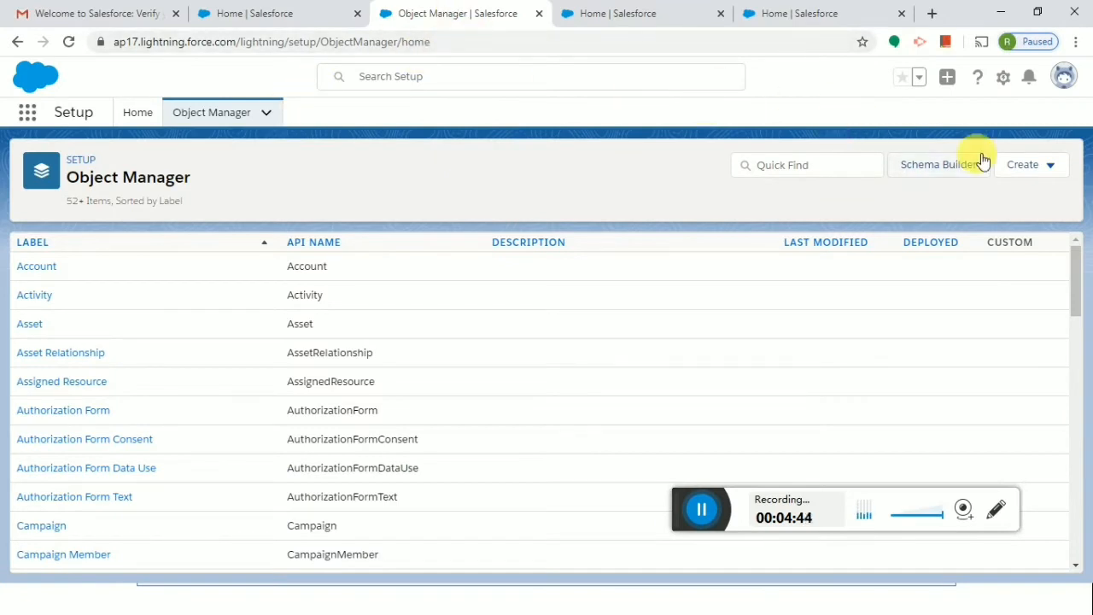
pyautogui.click(296, 26)
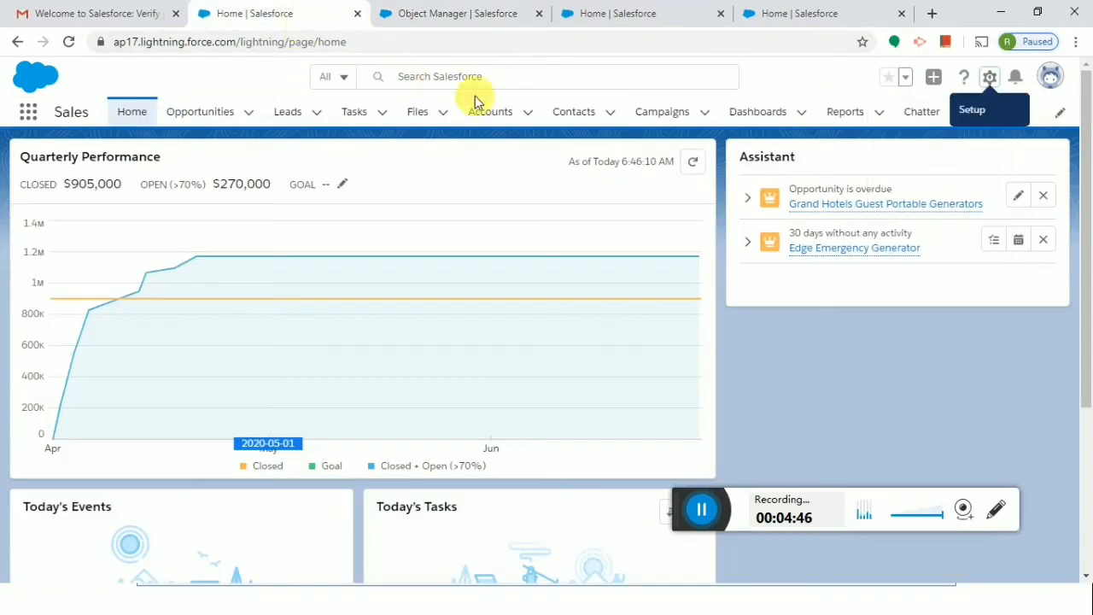
pyautogui.click(495, 112)
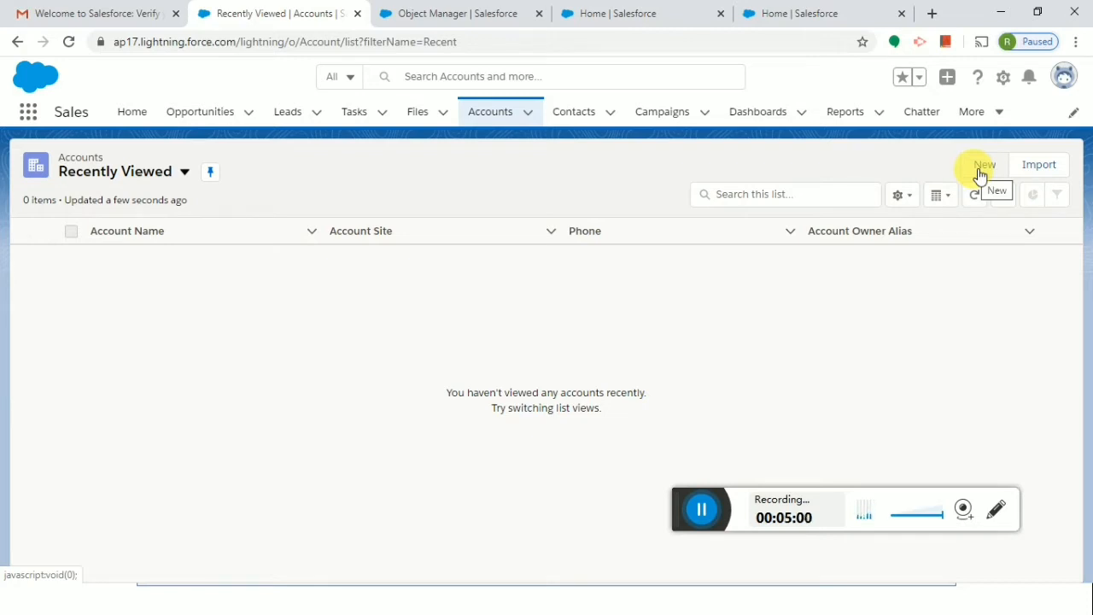
pyautogui.click(982, 168)
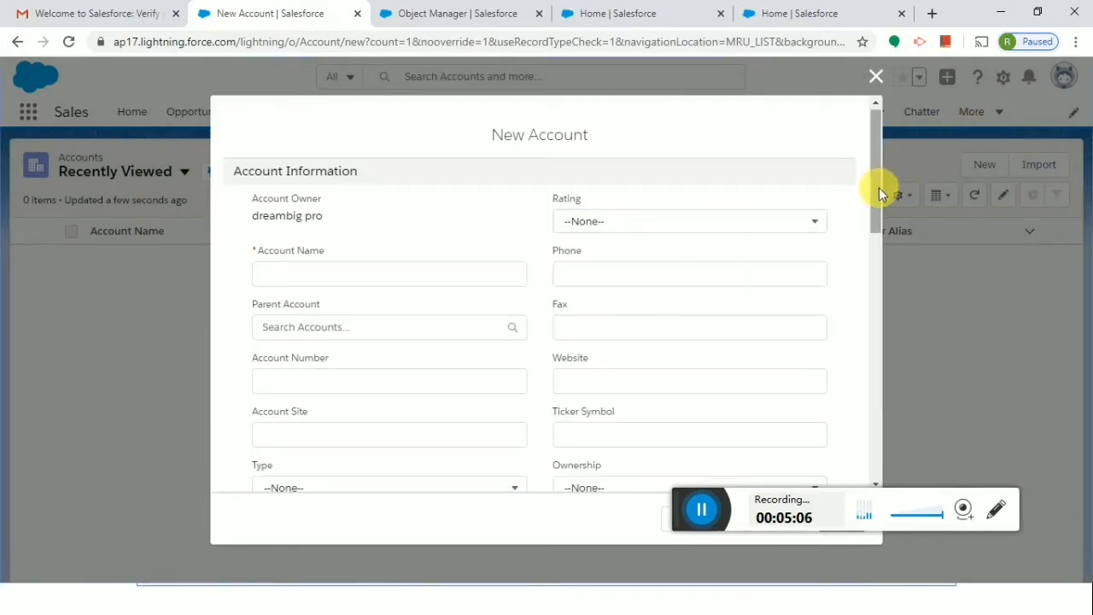
# - Fill in the account details with the name abc baNK, an account number, the rating Hot and a phone number
pyautogui.click(360, 284)
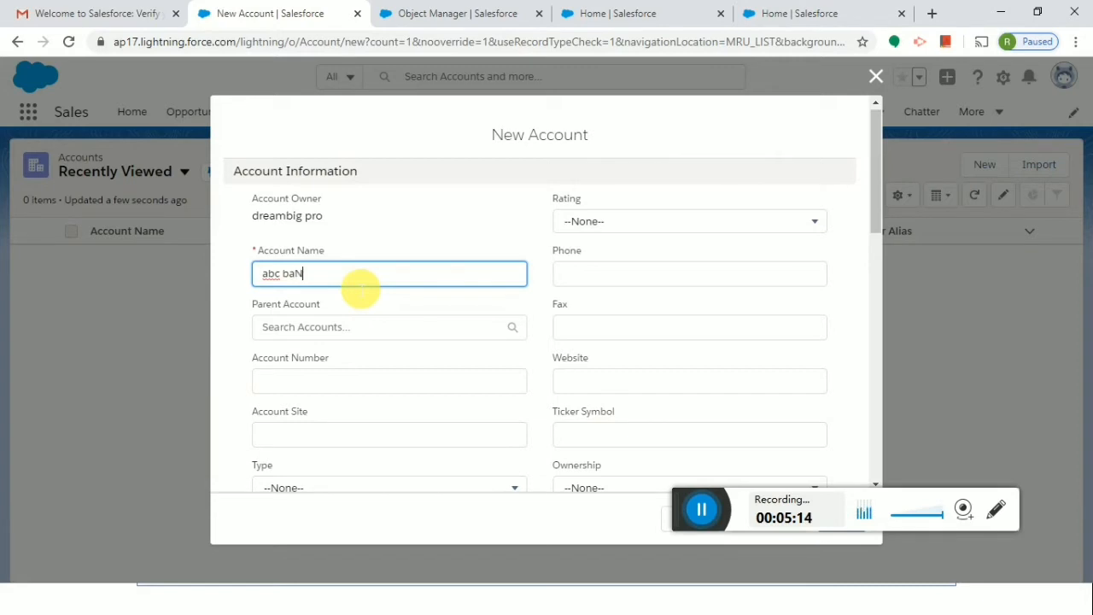
pyautogui.write('abc baNK')
pyautogui.click(320, 375)
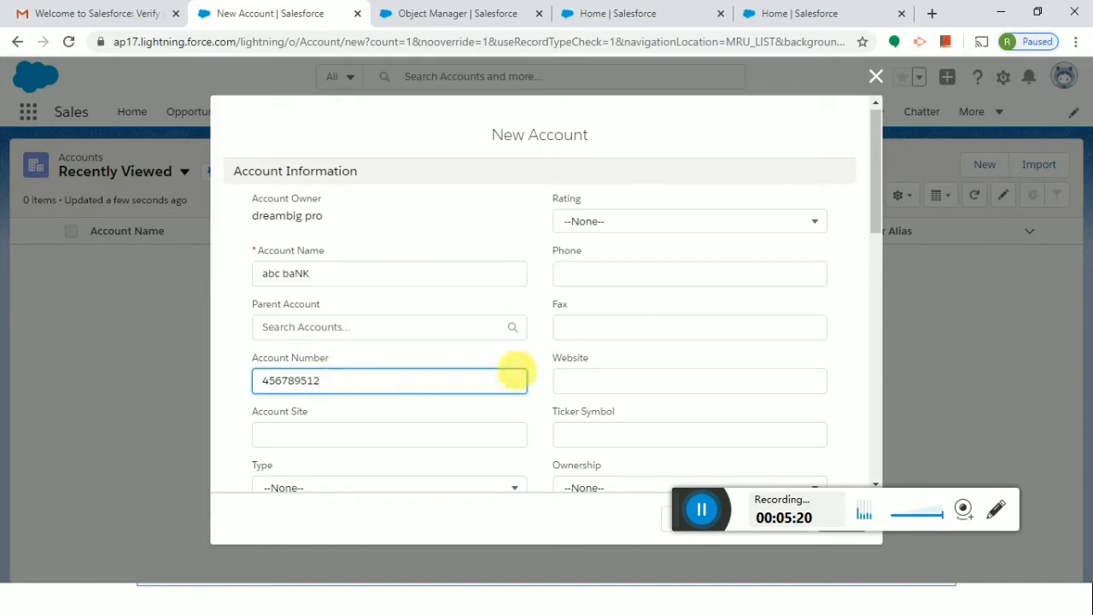
pyautogui.click(596, 224)
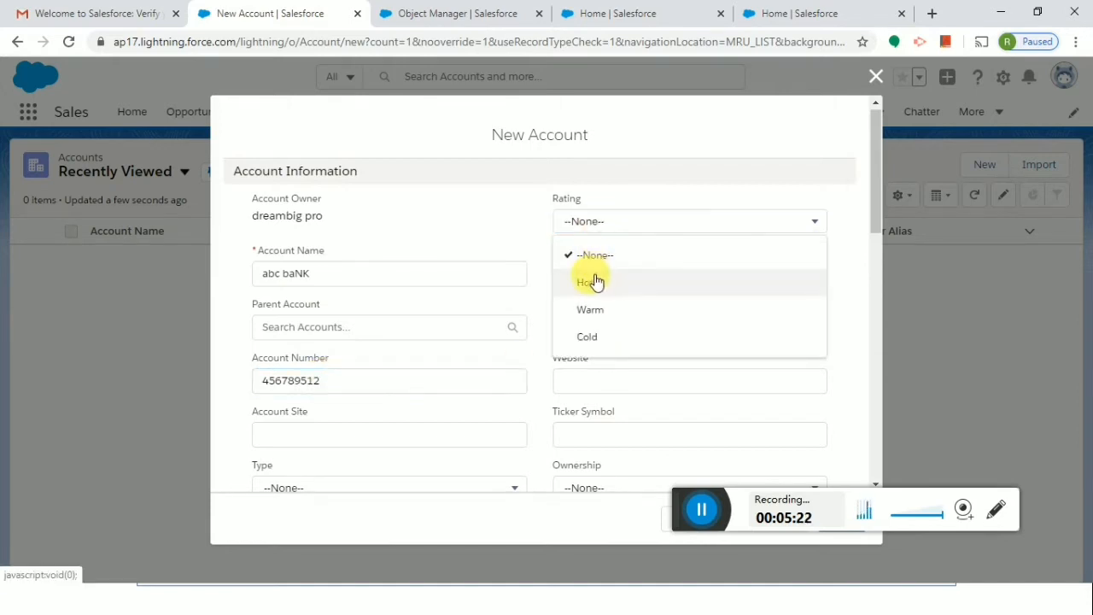
pyautogui.click(592, 282)
pyautogui.moveTo(878, 181); pyautogui.dragTo(873, 205)
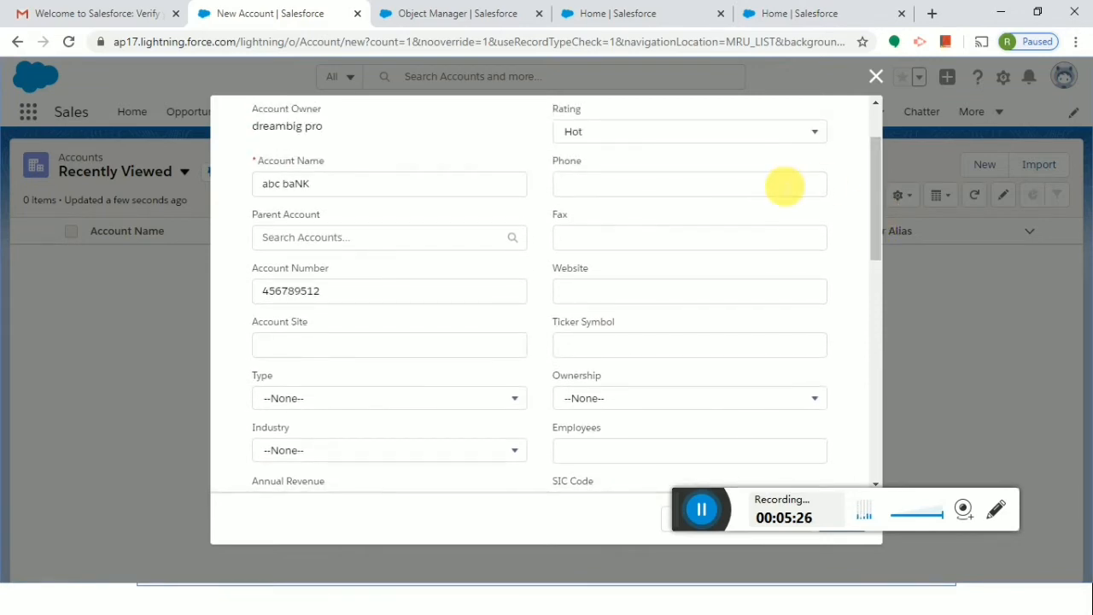
pyautogui.click(773, 185)
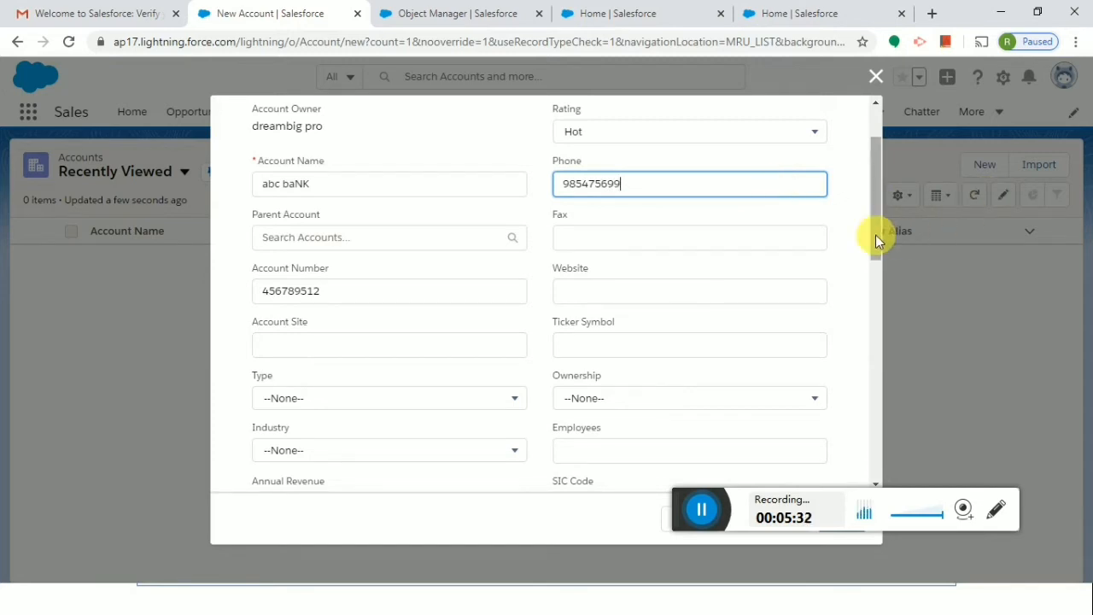
# - Fill in the account's billing and shipping addresses with the saved address suggestion
pyautogui.moveTo(875, 235); pyautogui.dragTo(859, 329)
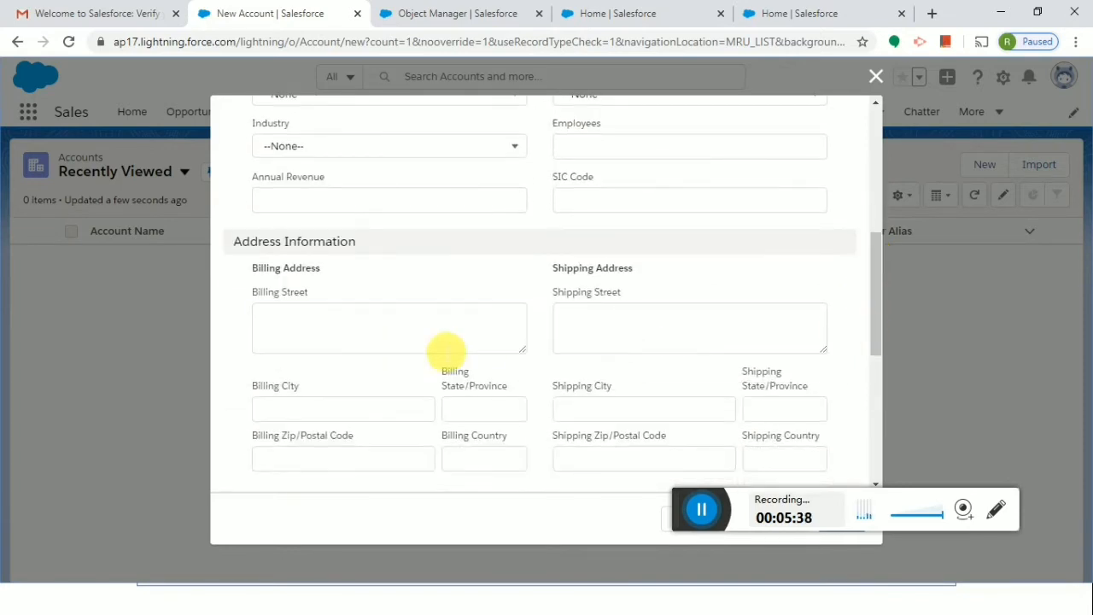
pyautogui.click(445, 349)
pyautogui.click(329, 376)
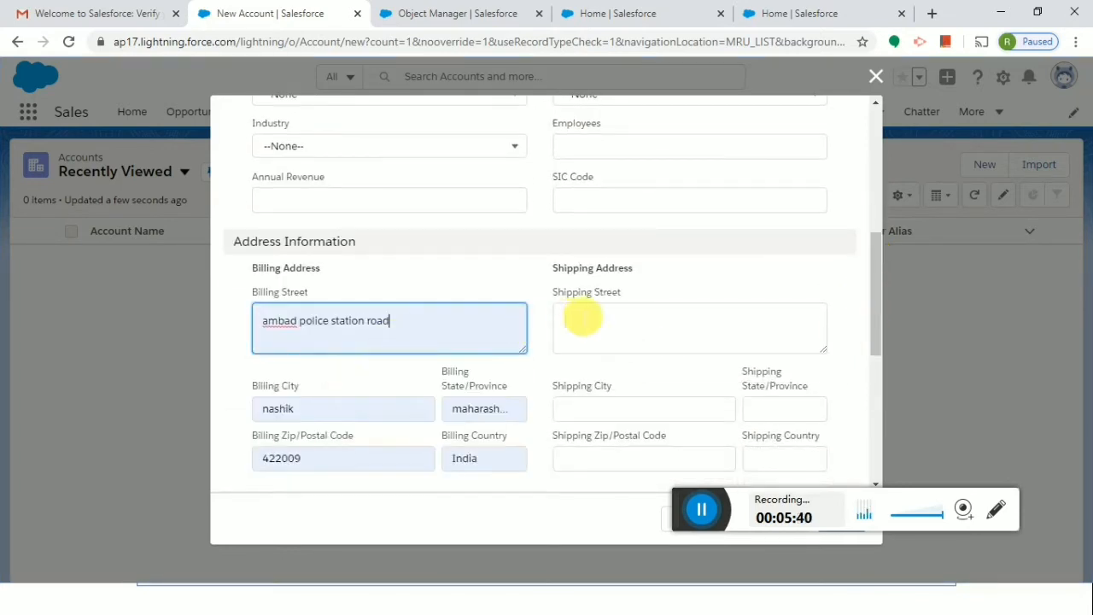
pyautogui.click(665, 325)
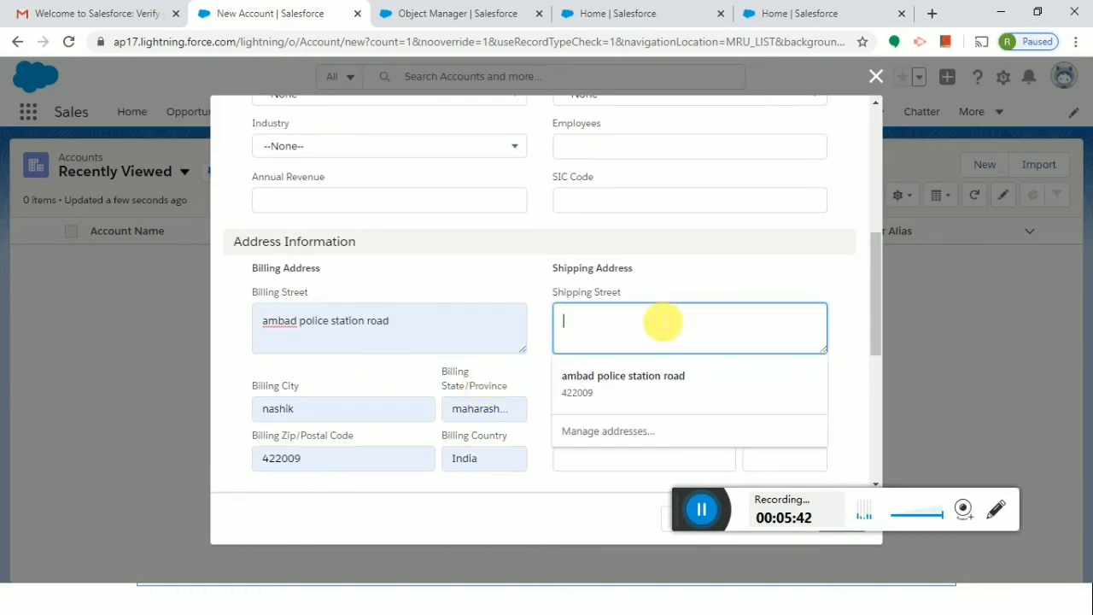
pyautogui.click(620, 381)
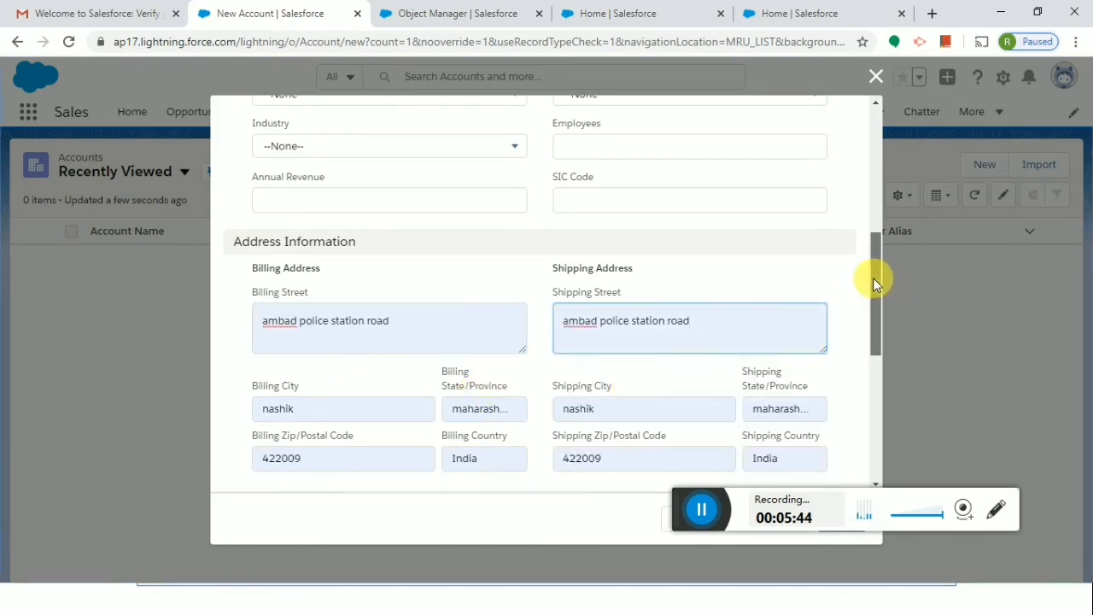
# - View the Parent Account lookup options and leave the field empty
pyautogui.moveTo(873, 280); pyautogui.dragTo(871, 183)
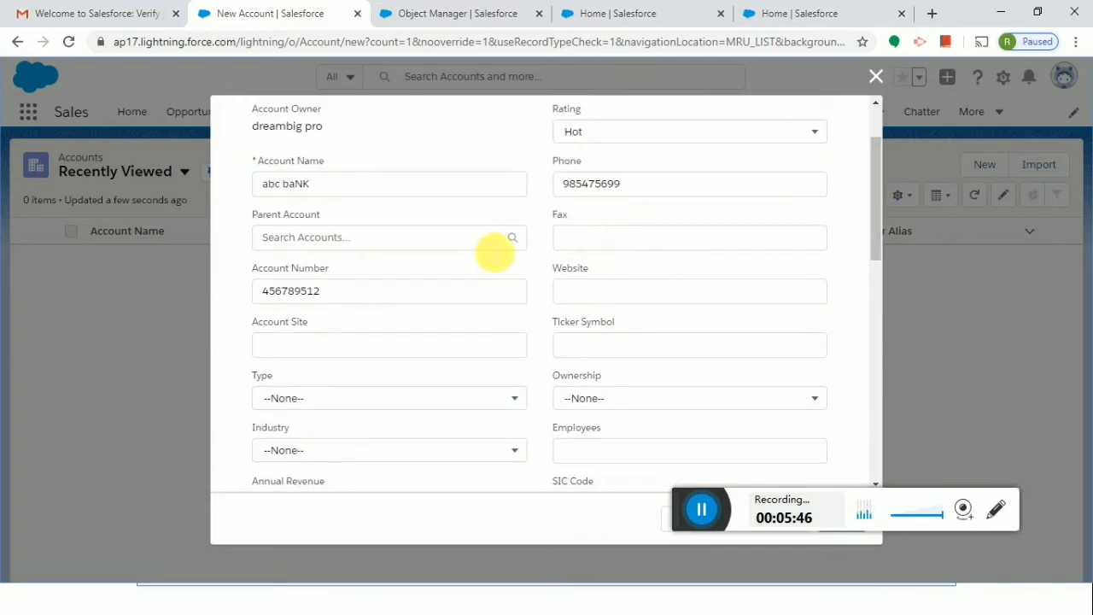
pyautogui.click(318, 244)
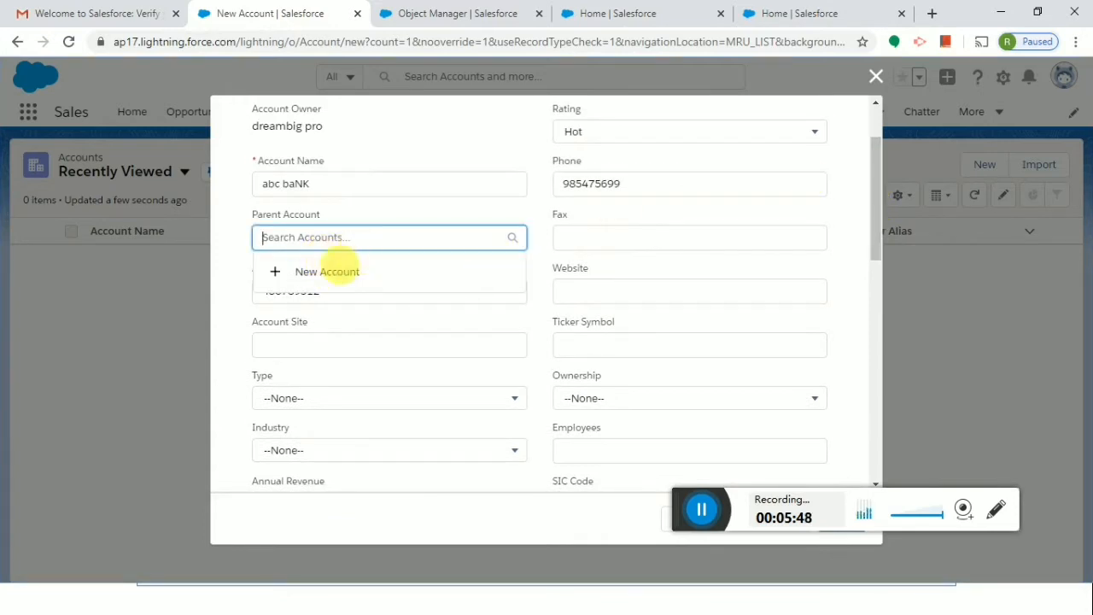
pyautogui.click(461, 209)
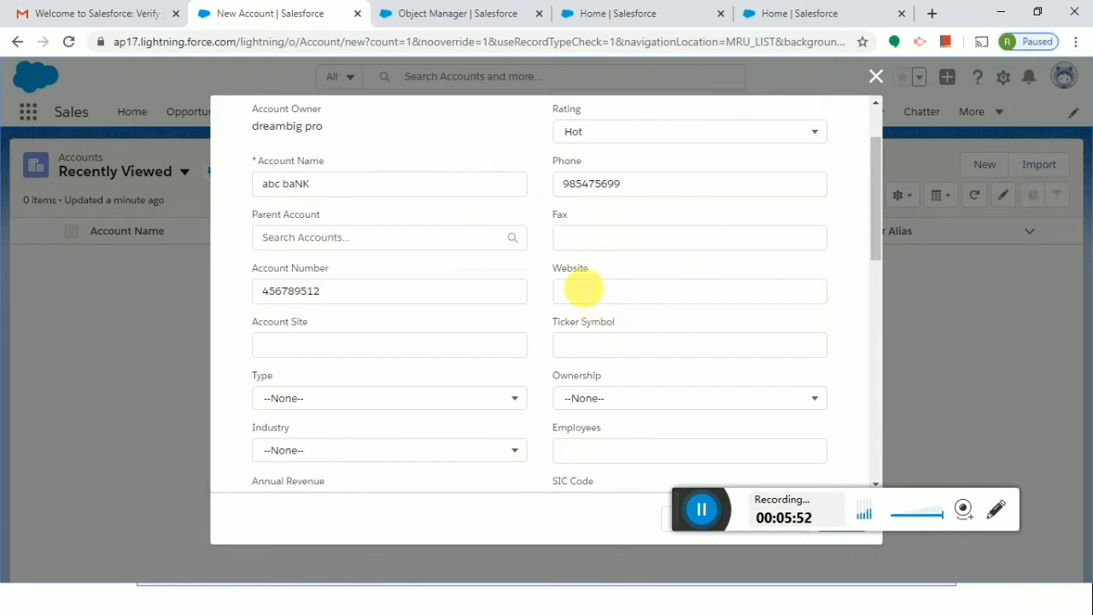
pyautogui.click(369, 349)
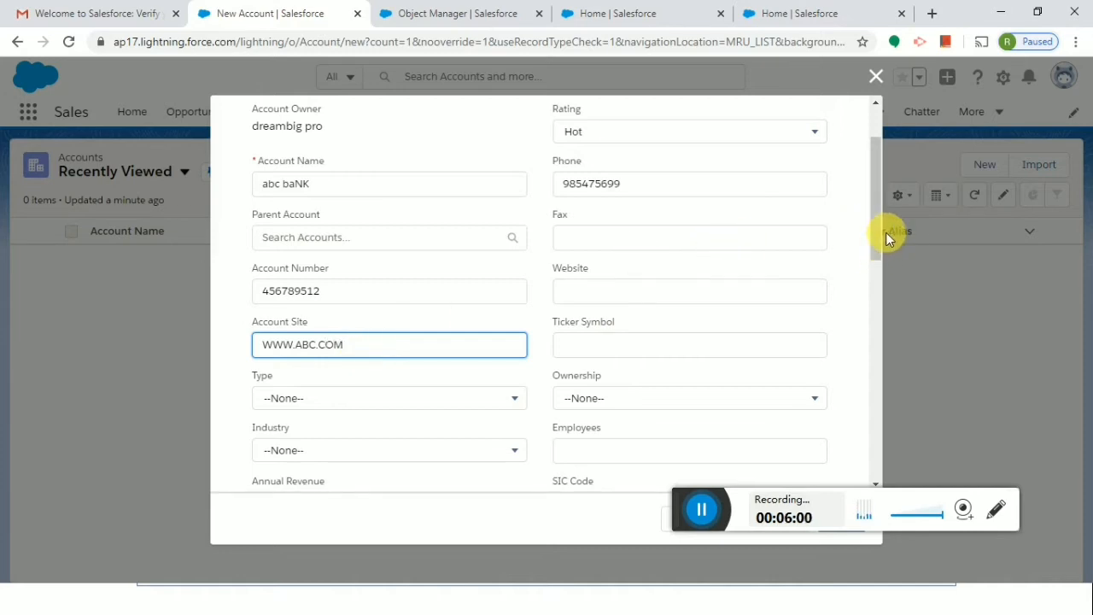
pyautogui.moveTo(876, 234); pyautogui.dragTo(871, 452)
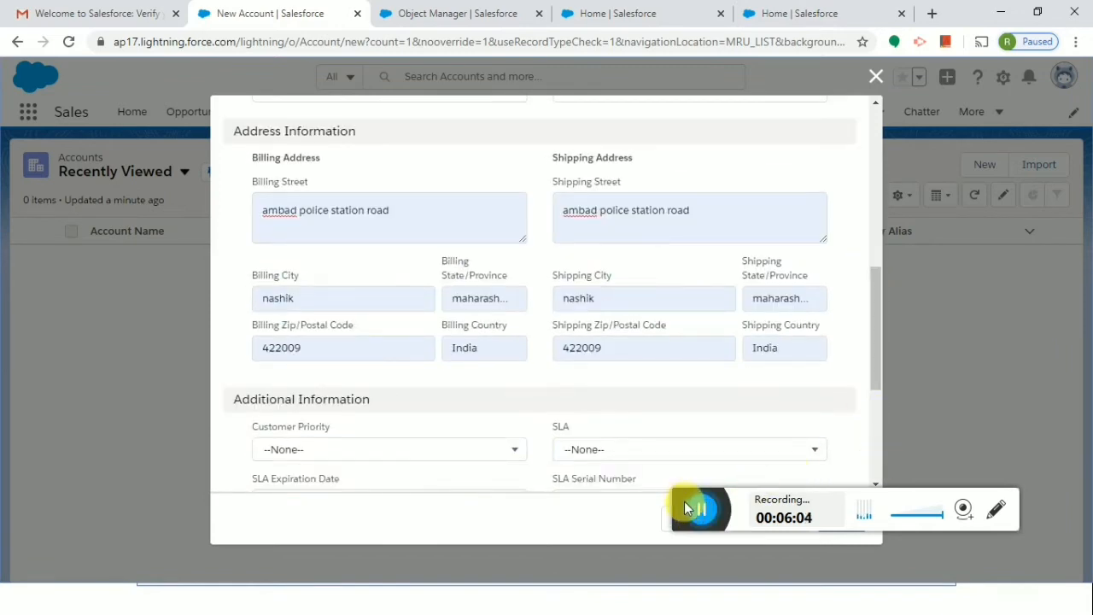
pyautogui.moveTo(686, 506); pyautogui.dragTo(758, 570)
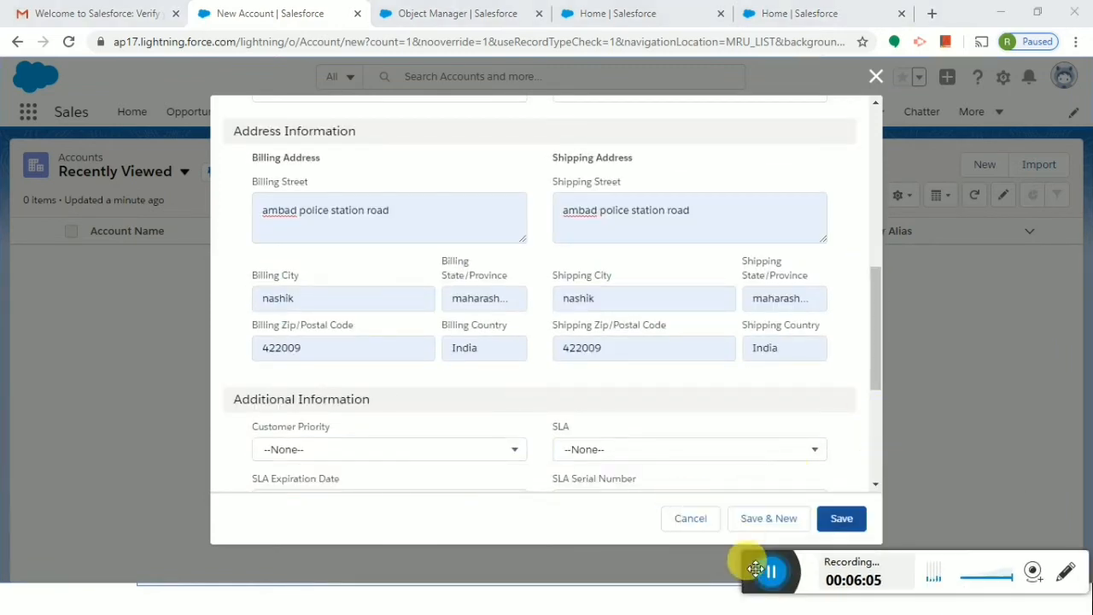
pyautogui.click(840, 521)
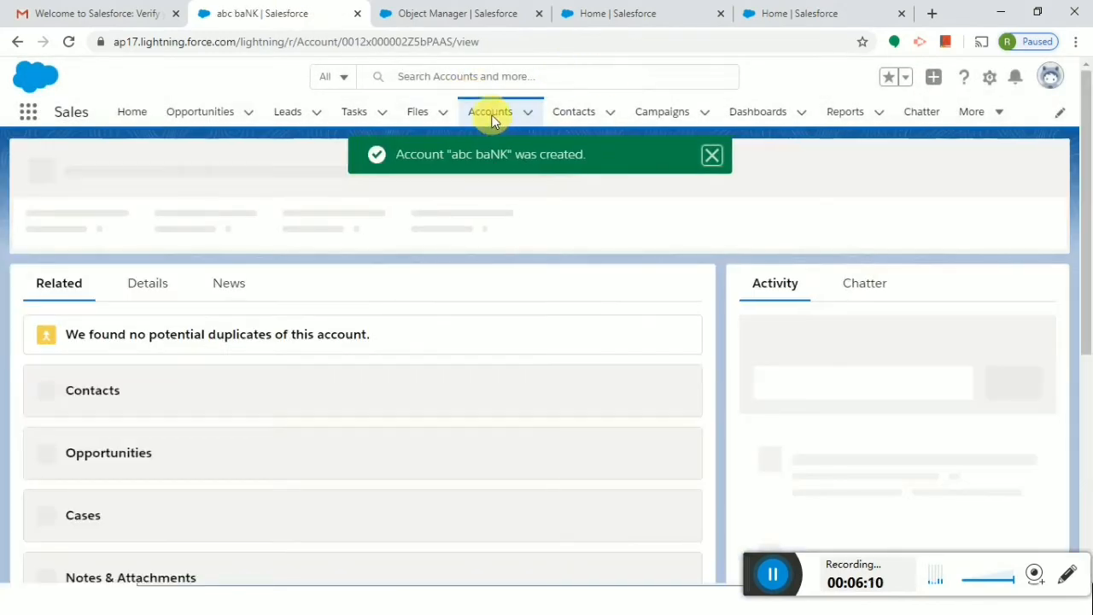
# - Open the abc baNK record from the Accounts list and review its related lists and details
pyautogui.click(491, 118)
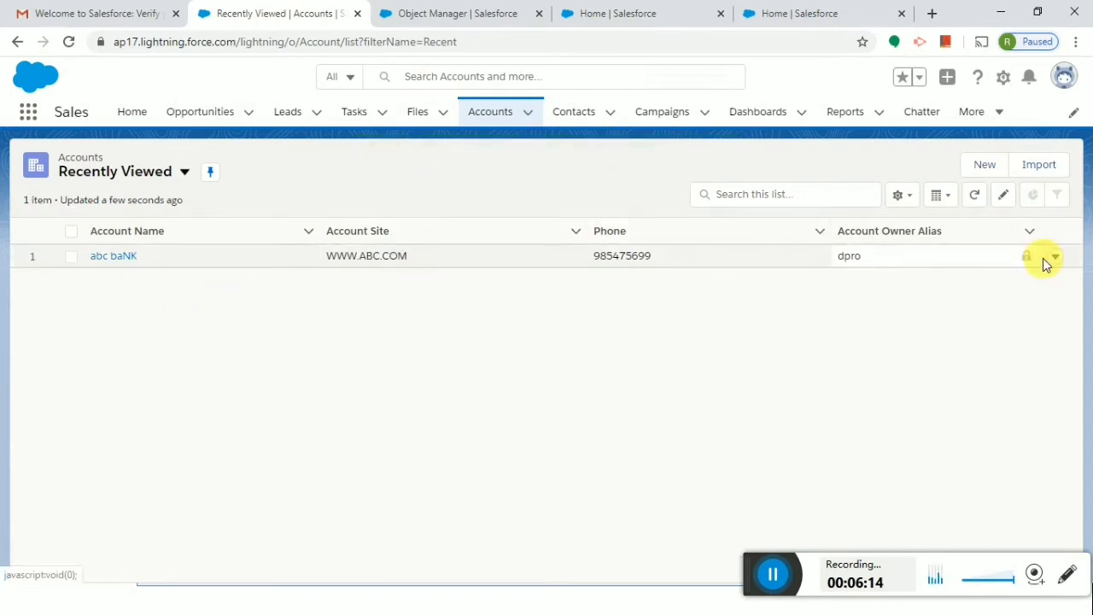
pyautogui.click(117, 260)
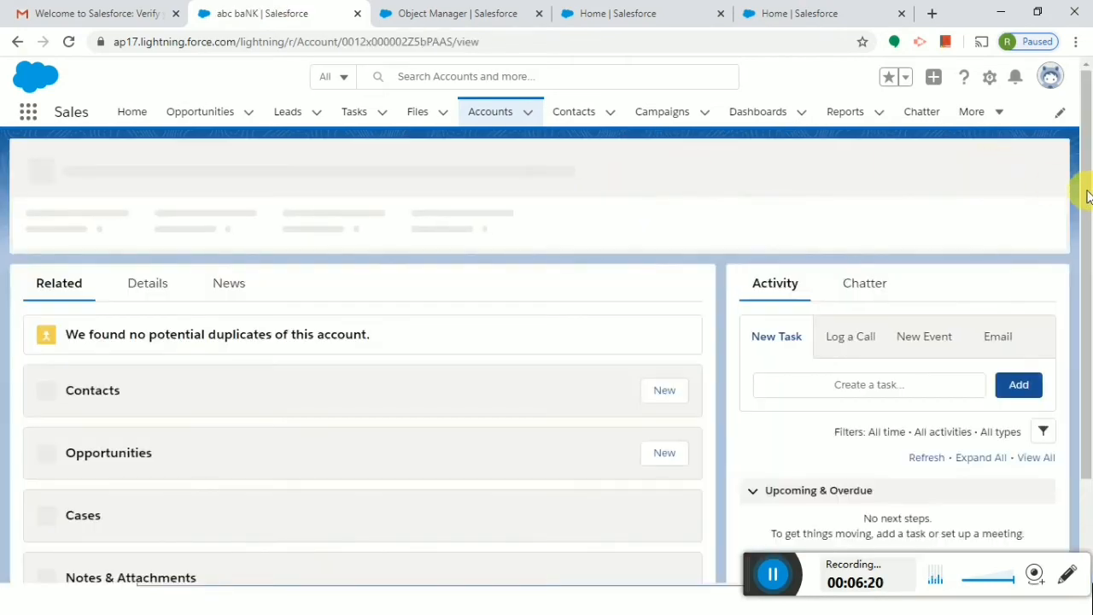
pyautogui.scroll(-1, 1084, 264)
pyautogui.scroll(1, 1086, 241)
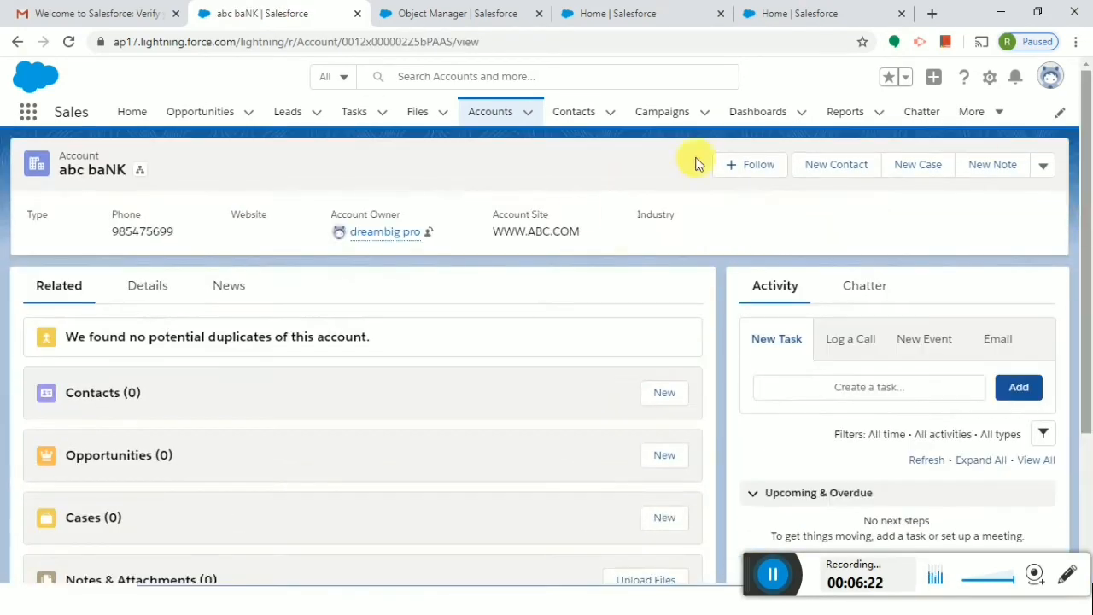
pyautogui.click(130, 286)
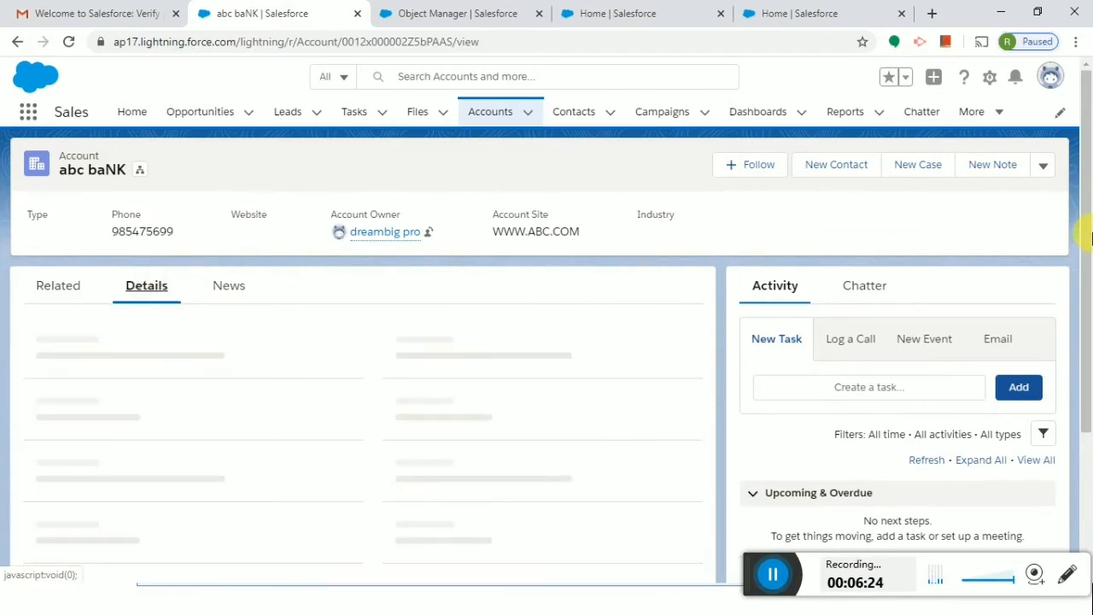
pyautogui.moveTo(1088, 249)
pyautogui.mouseDown()
pyautogui.moveTo(1081, 464)
pyautogui.moveTo(1073, 240)
pyautogui.mouseUp()
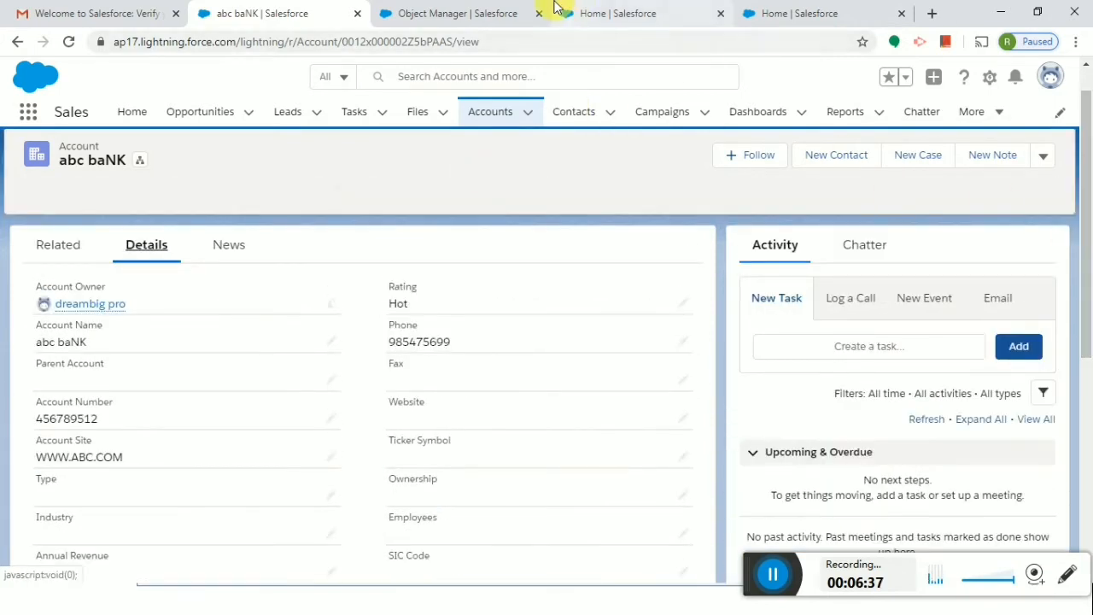
# - Switch to the Object Manager page and start creating a new custom object
pyautogui.click(424, 19)
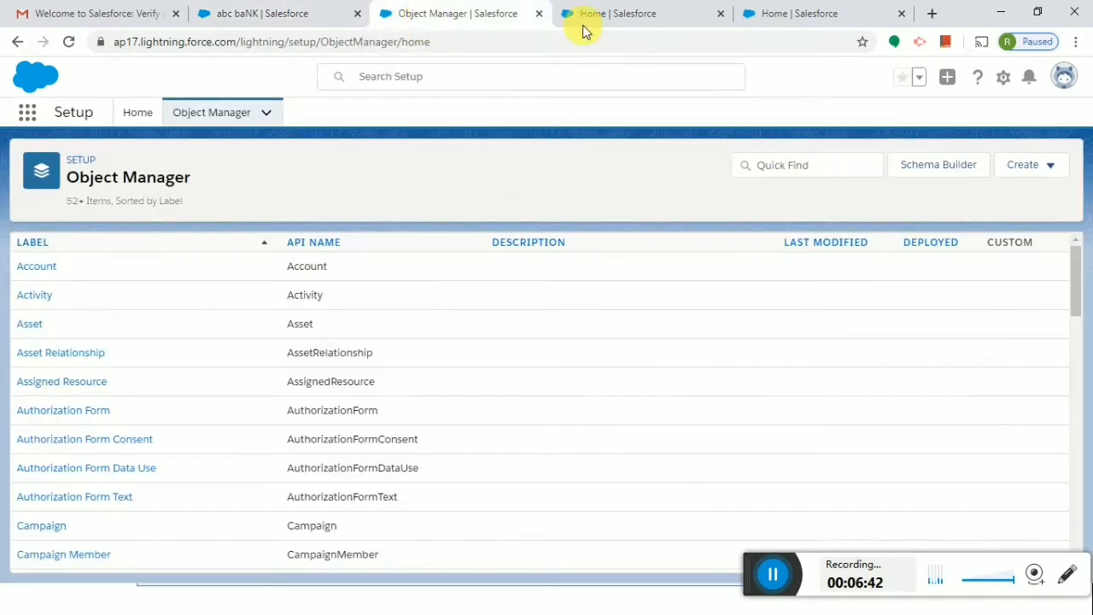
pyautogui.click(1059, 176)
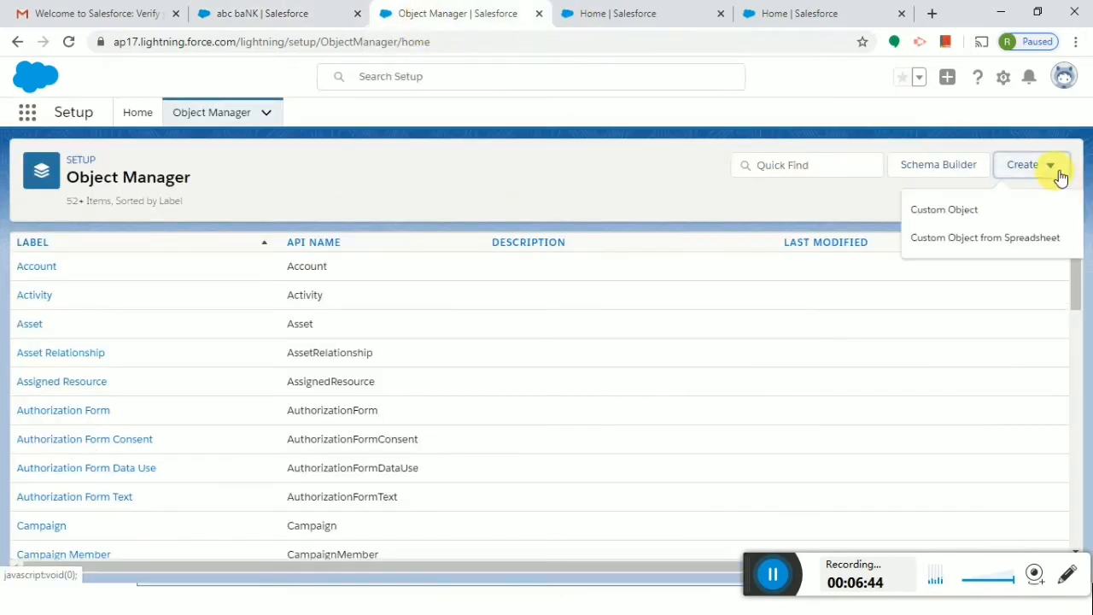
pyautogui.click(967, 221)
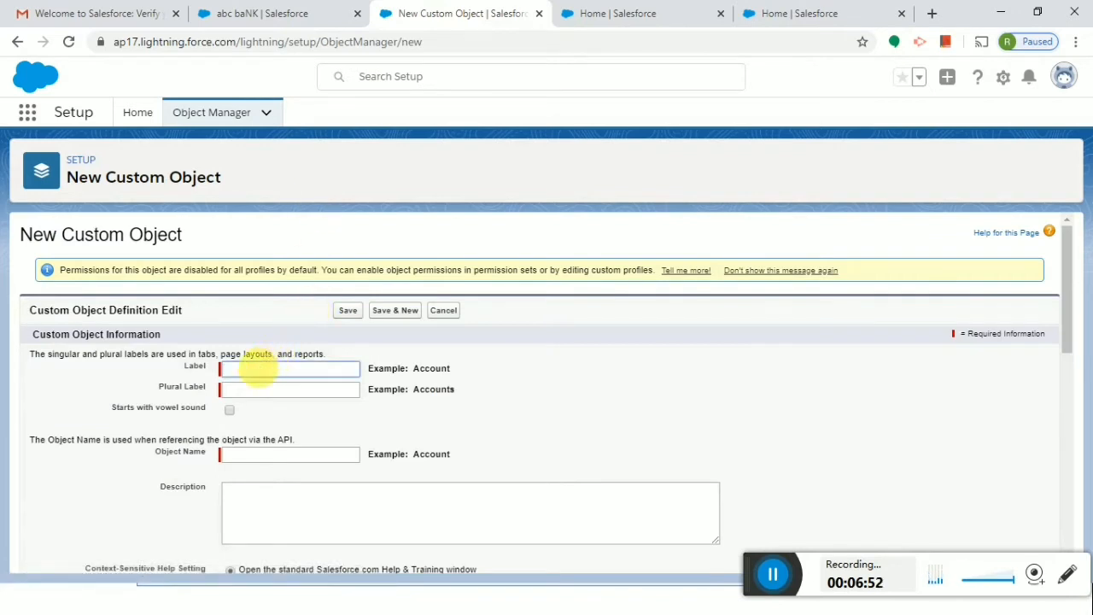
# - Give the custom object the label Product, the plural label Products and the object name Product
pyautogui.click(262, 370)
pyautogui.write('pp')
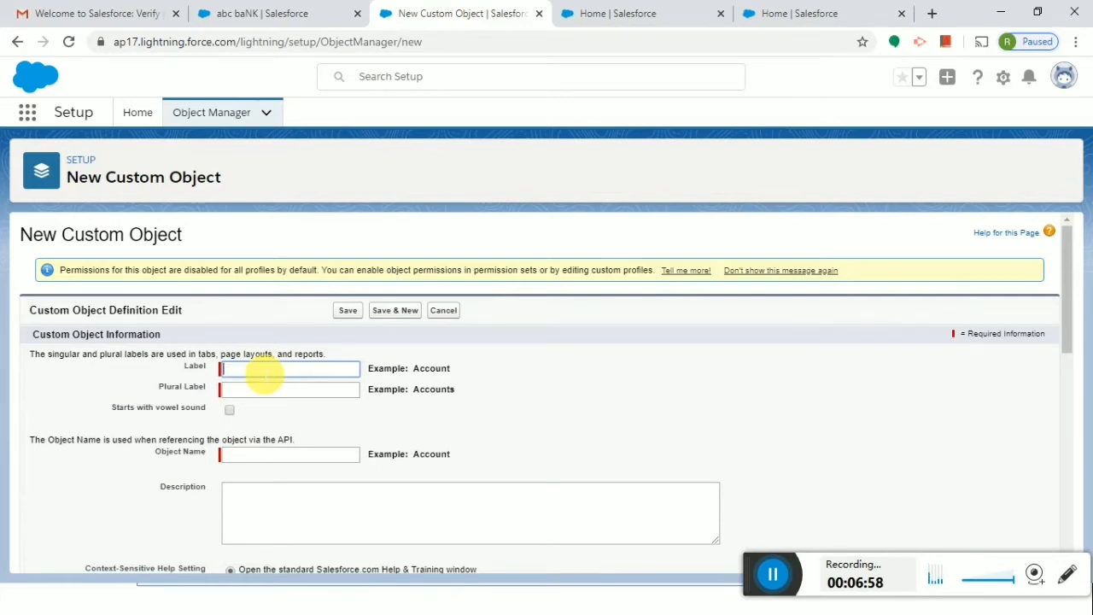
pyautogui.write('oduct')
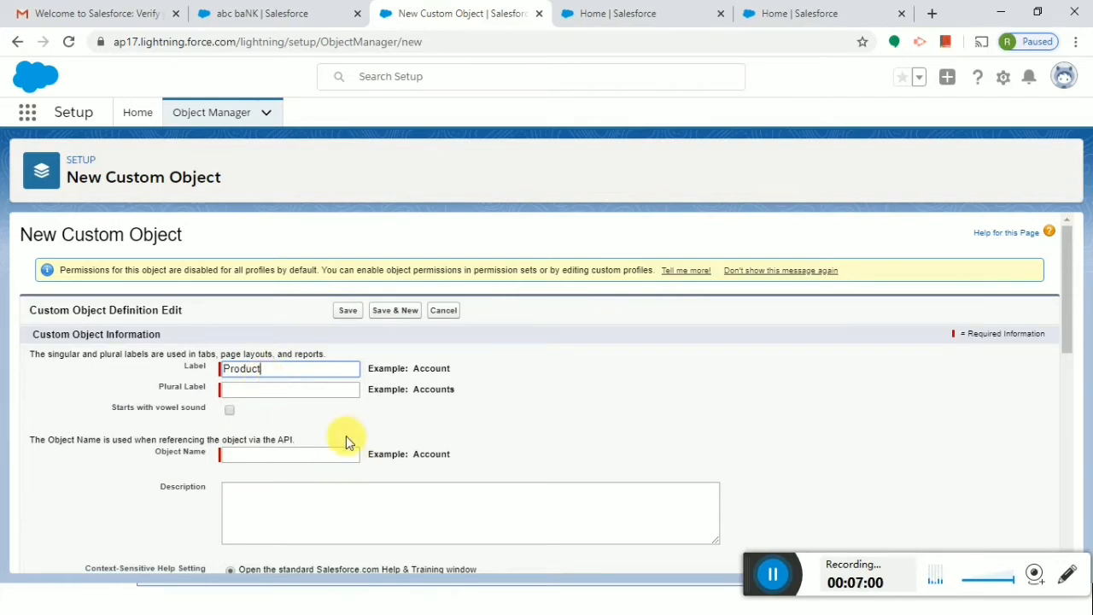
pyautogui.click(344, 436)
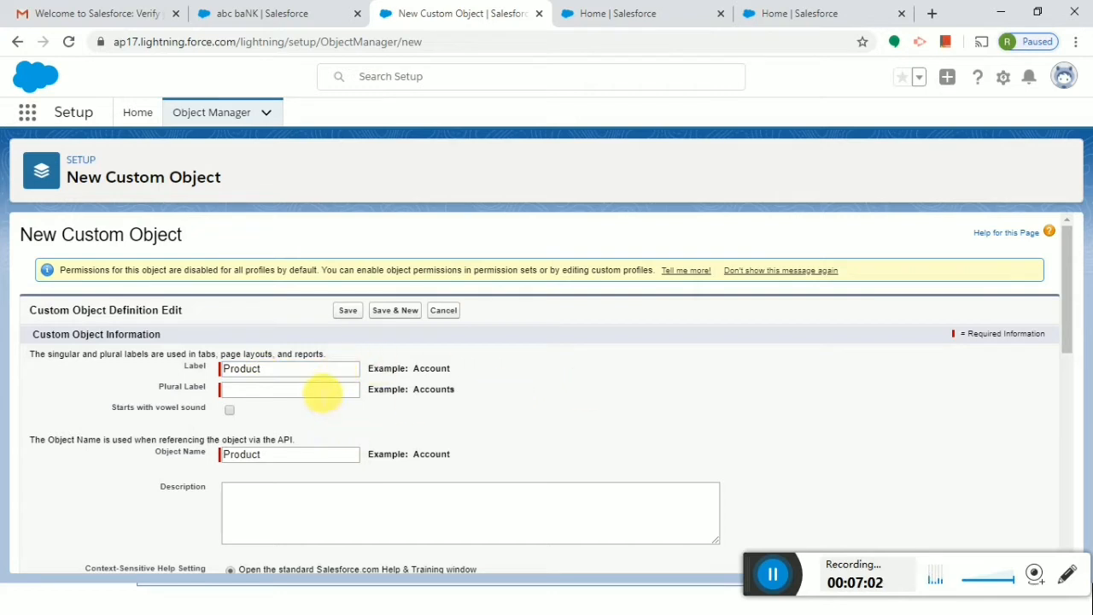
pyautogui.moveTo(285, 373); pyautogui.dragTo(111, 369)
pyautogui.hotkey('ctrl', 'c')
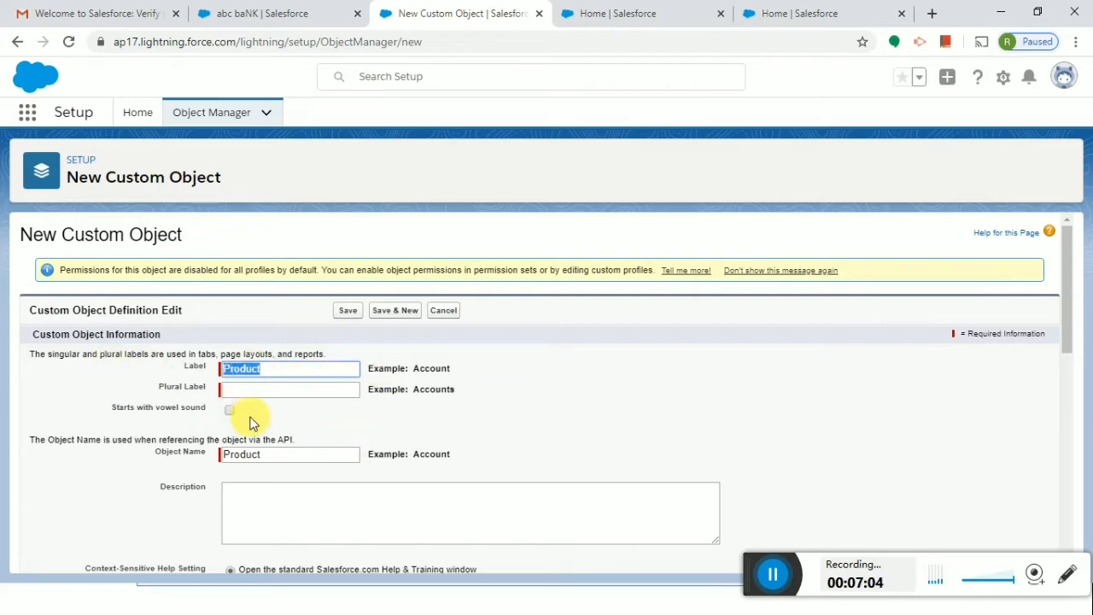
pyautogui.click(254, 389)
pyautogui.hotkey('ctrl', 'v')
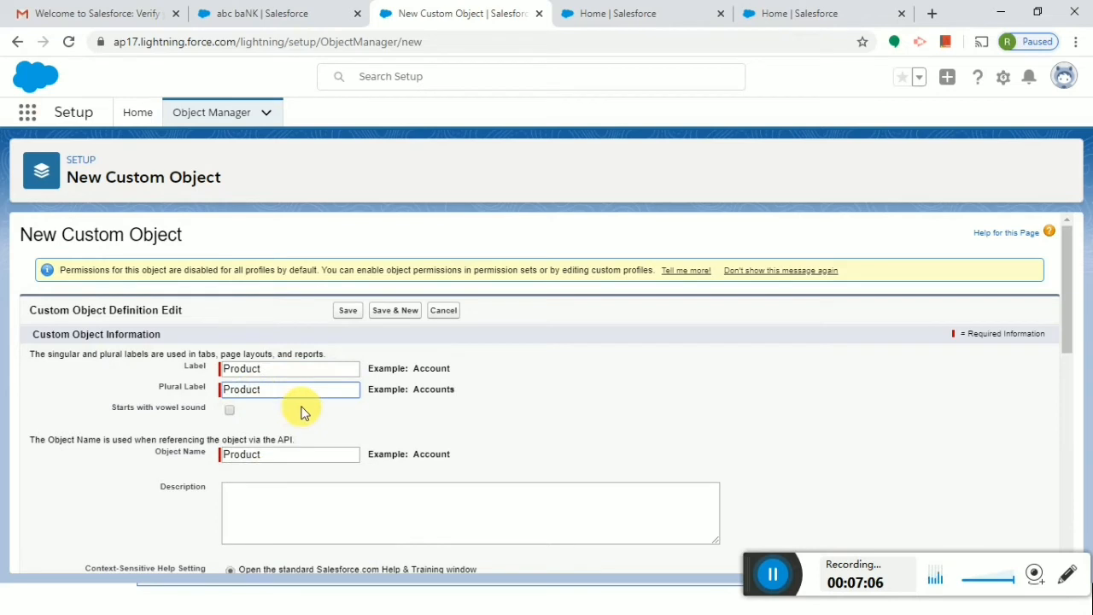
pyautogui.write('s')
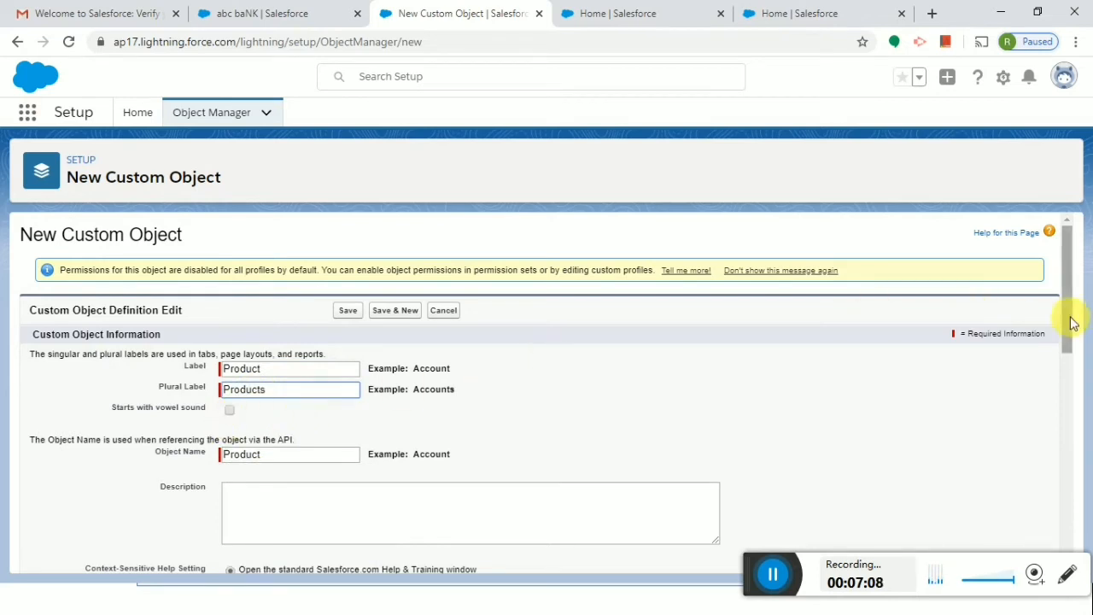
# - Try the Auto Number data type for the Product Name record name and return it to Text
pyautogui.moveTo(1066, 319); pyautogui.dragTo(1067, 432)
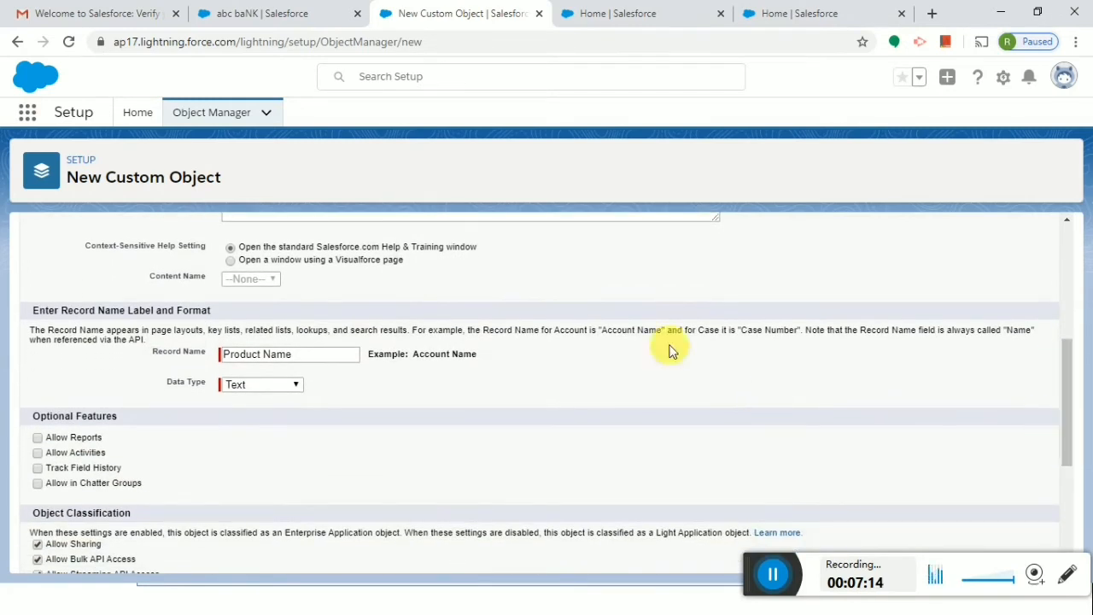
pyautogui.click(295, 386)
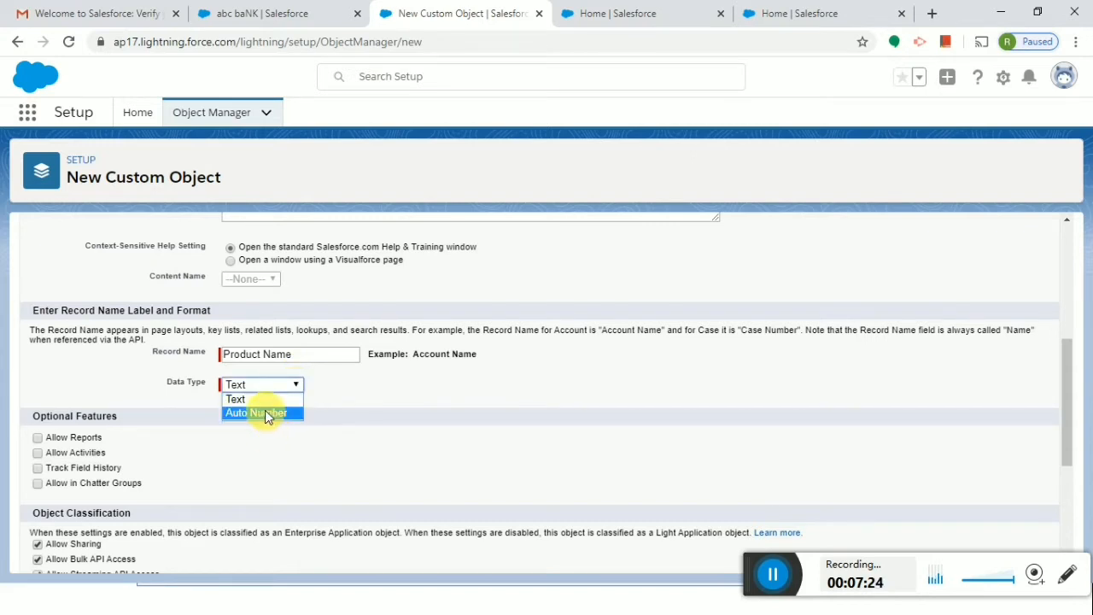
pyautogui.click(264, 413)
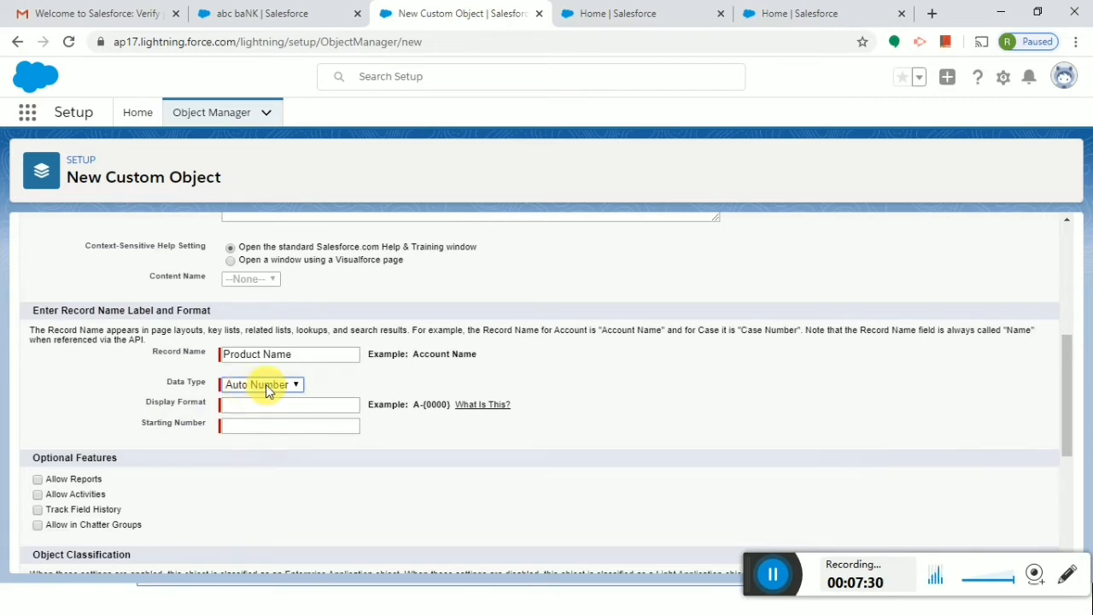
pyautogui.click(266, 390)
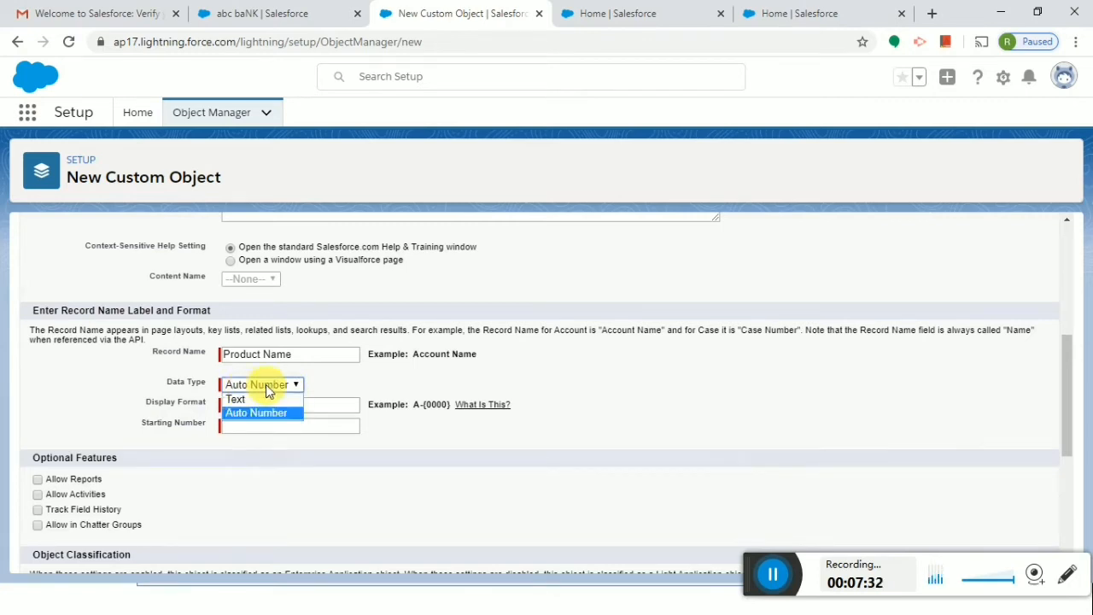
pyautogui.click(255, 399)
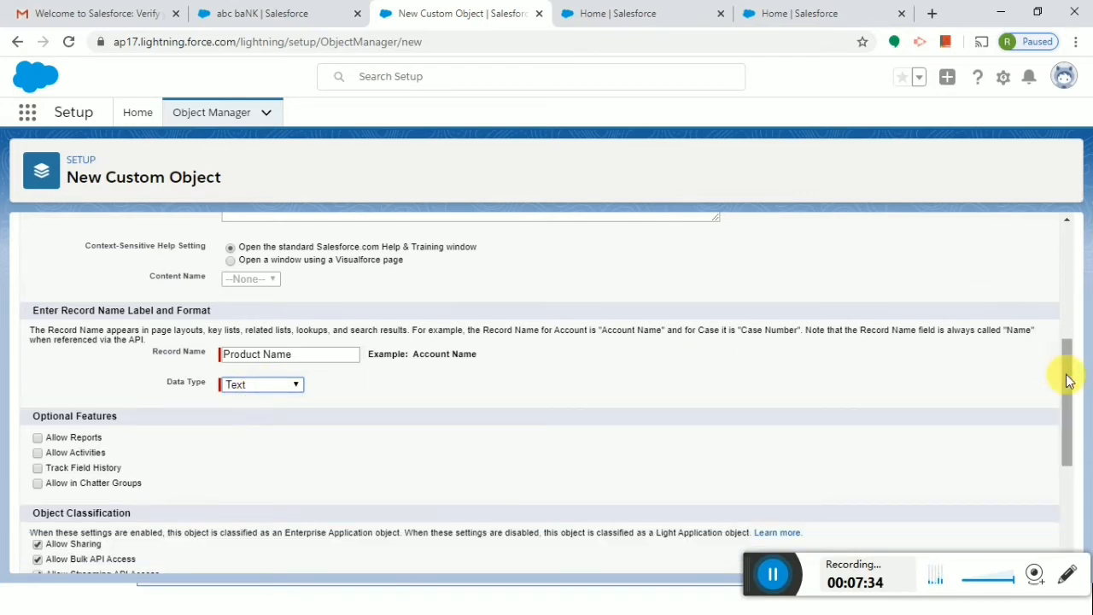
# - Enable the optional features Allow Reports, Allow Activities, Track Field History and Allow in Chatter Groups
pyautogui.moveTo(1067, 378); pyautogui.dragTo(1066, 398)
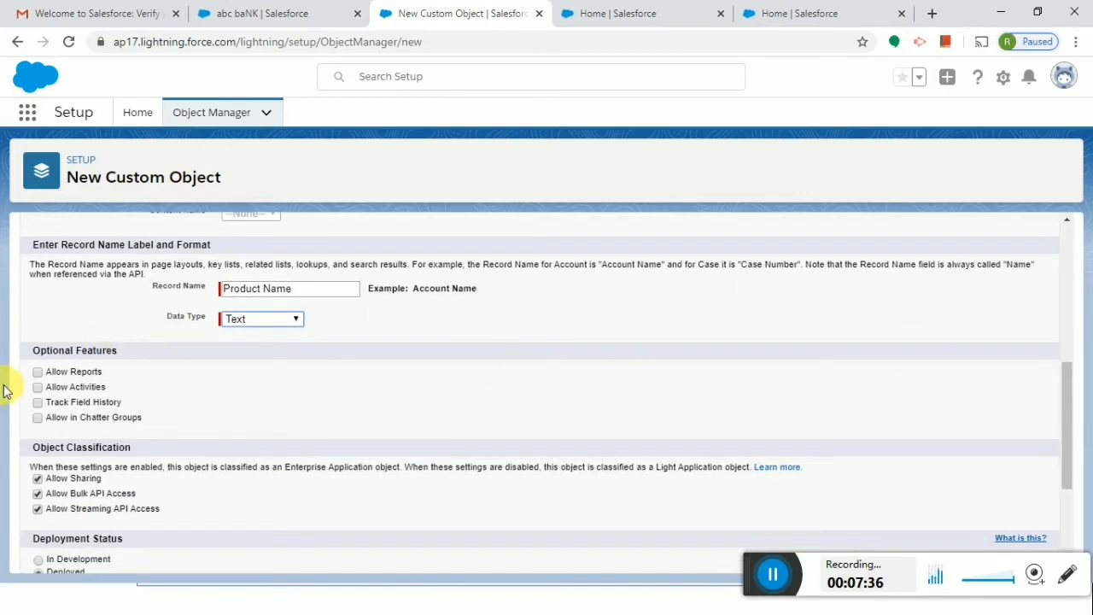
pyautogui.click(36, 371)
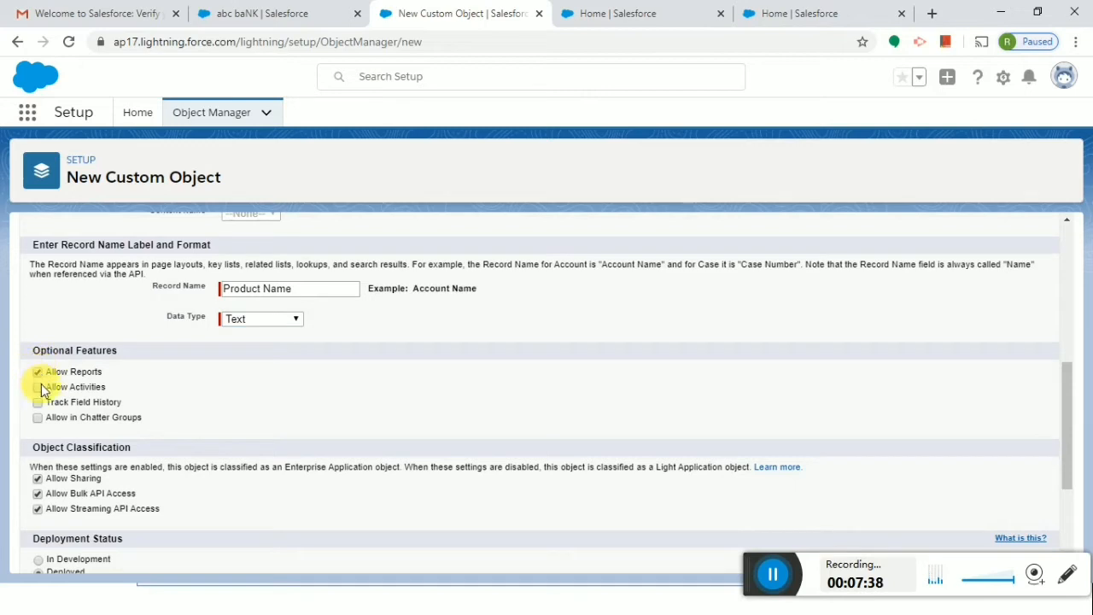
pyautogui.click(37, 387)
pyautogui.click(38, 402)
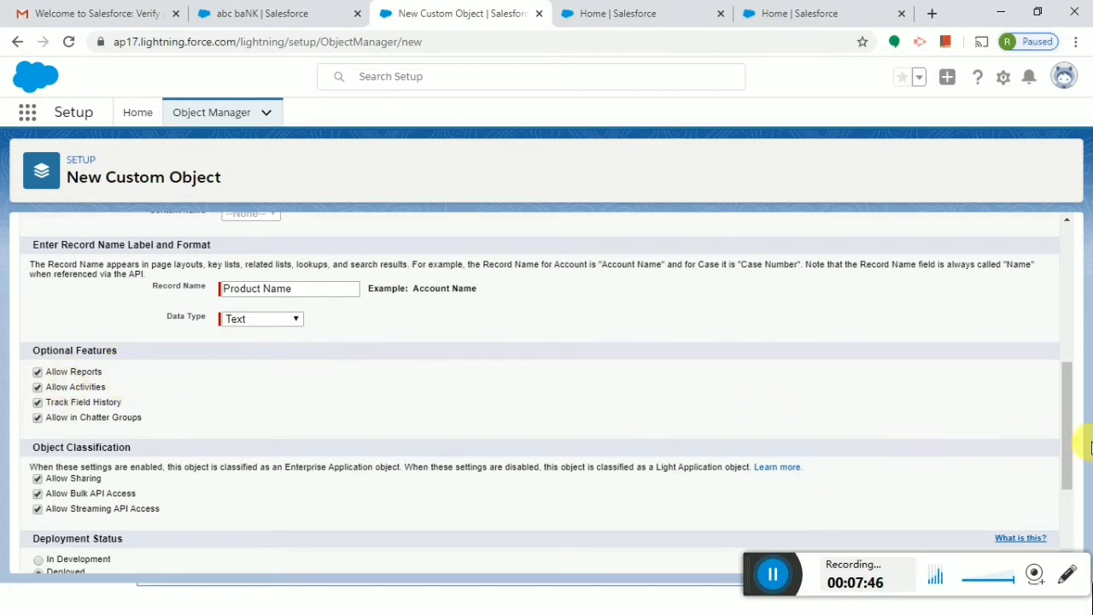
# - Allow search and the launch of the New Custom Tab Wizard after saving, and save the custom object
pyautogui.moveTo(1071, 440); pyautogui.dragTo(1065, 515)
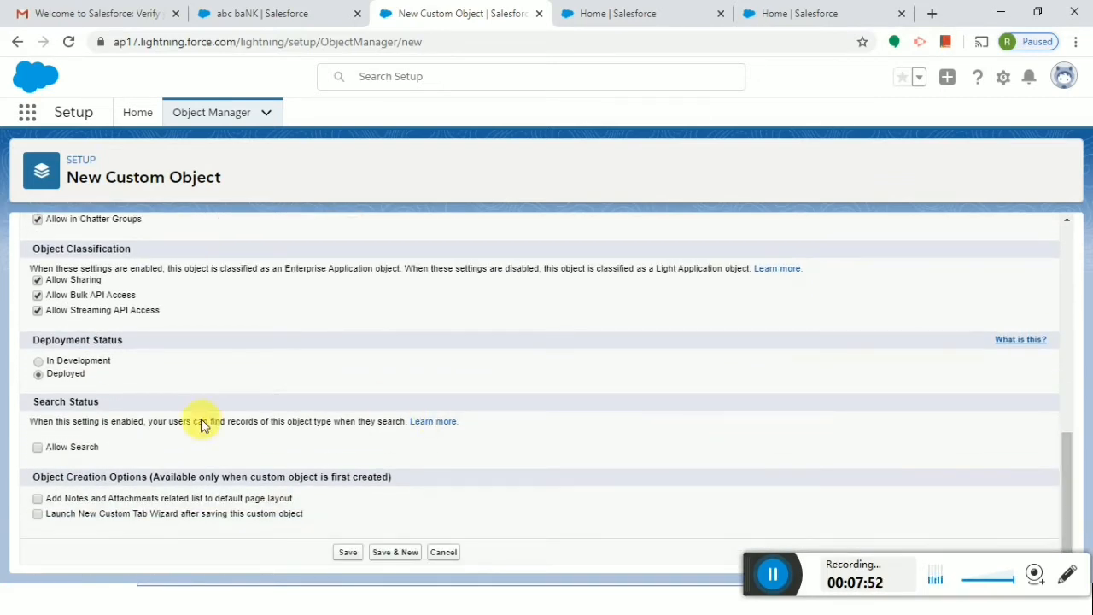
pyautogui.click(37, 448)
pyautogui.click(39, 515)
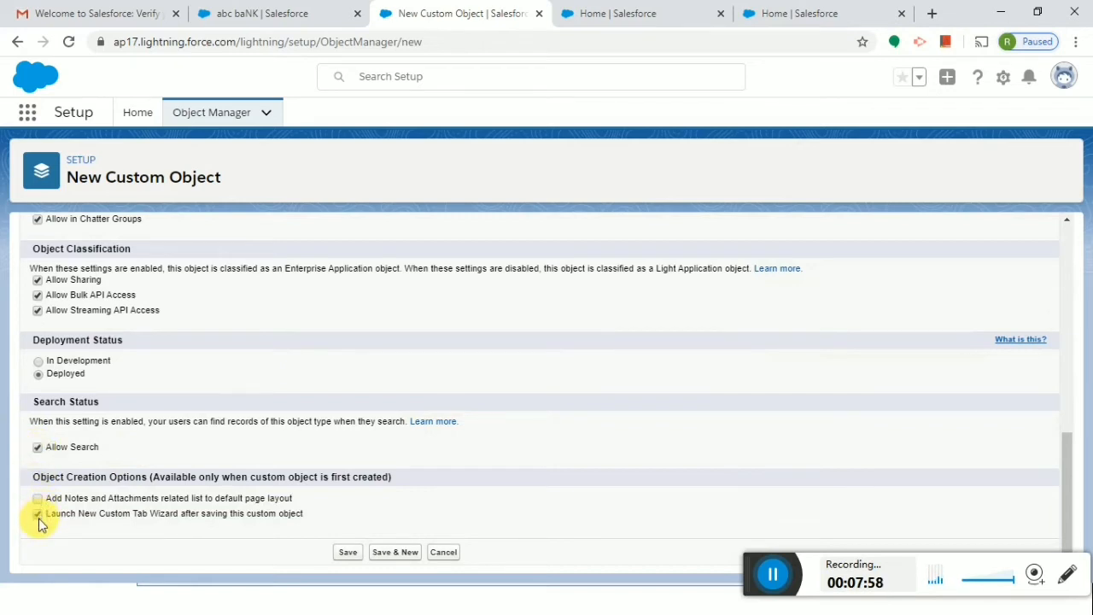
pyautogui.click(311, 14)
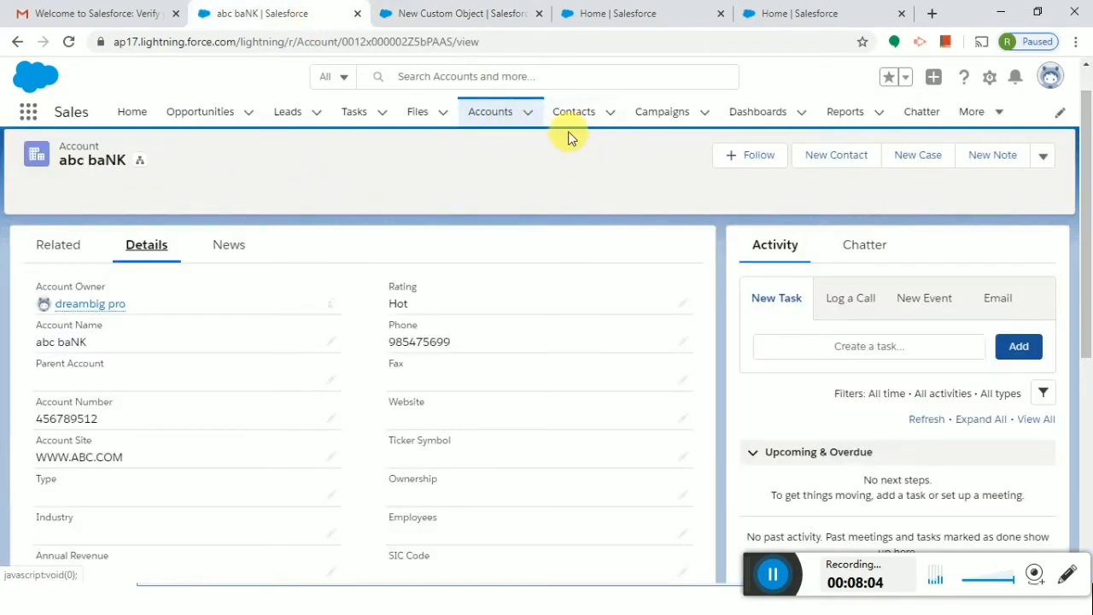
pyautogui.click(408, 9)
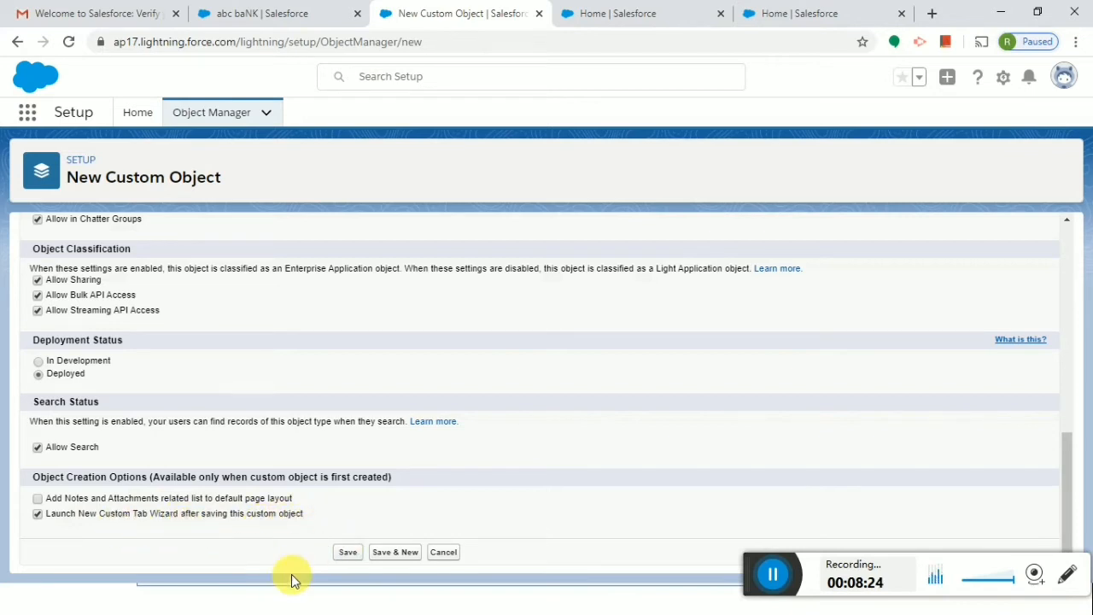
pyautogui.click(354, 557)
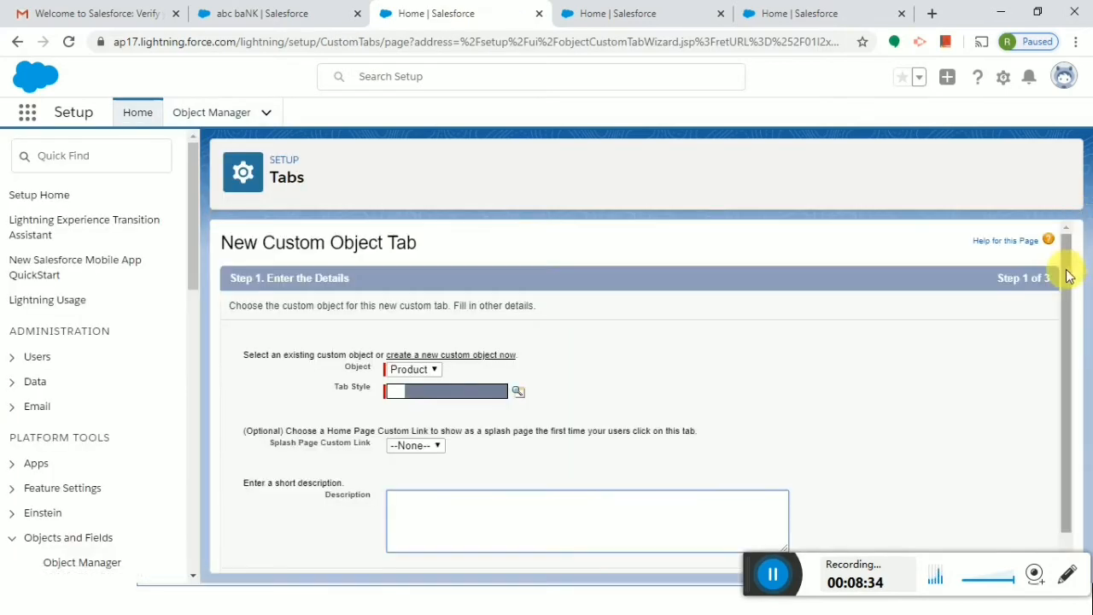
# - Choose the Bell tab style for the Product object's new custom tab
pyautogui.scroll(-1, 1064, 275)
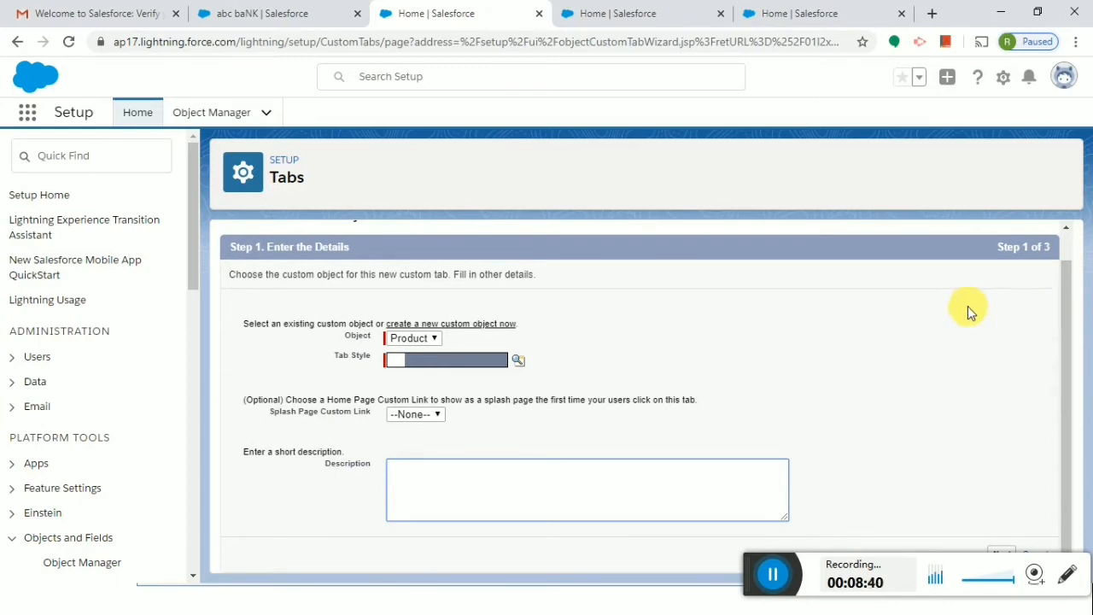
pyautogui.click(680, 316)
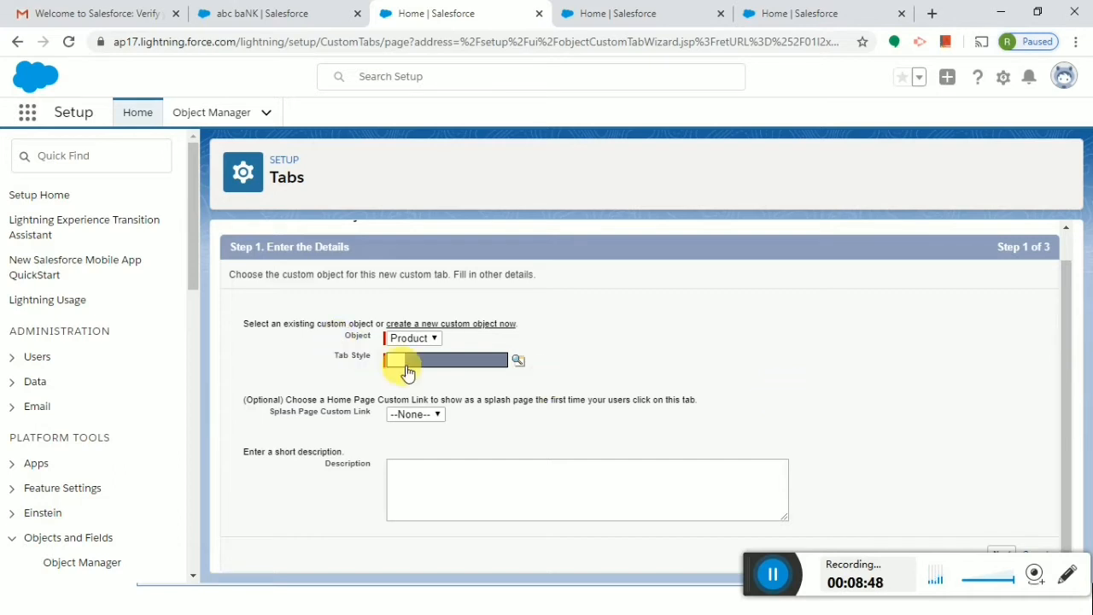
pyautogui.click(499, 363)
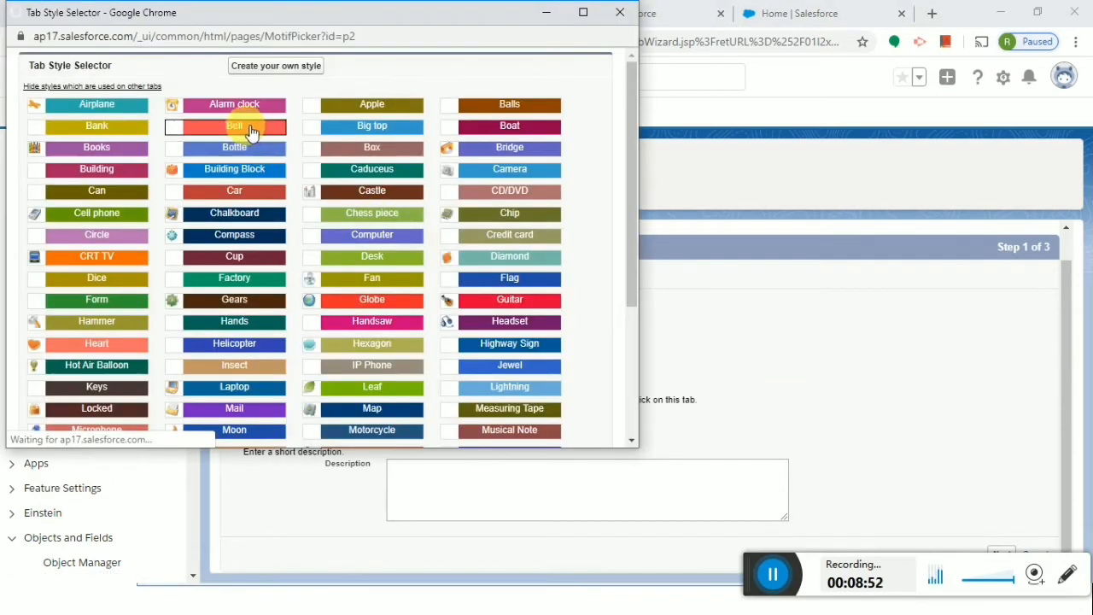
pyautogui.click(252, 130)
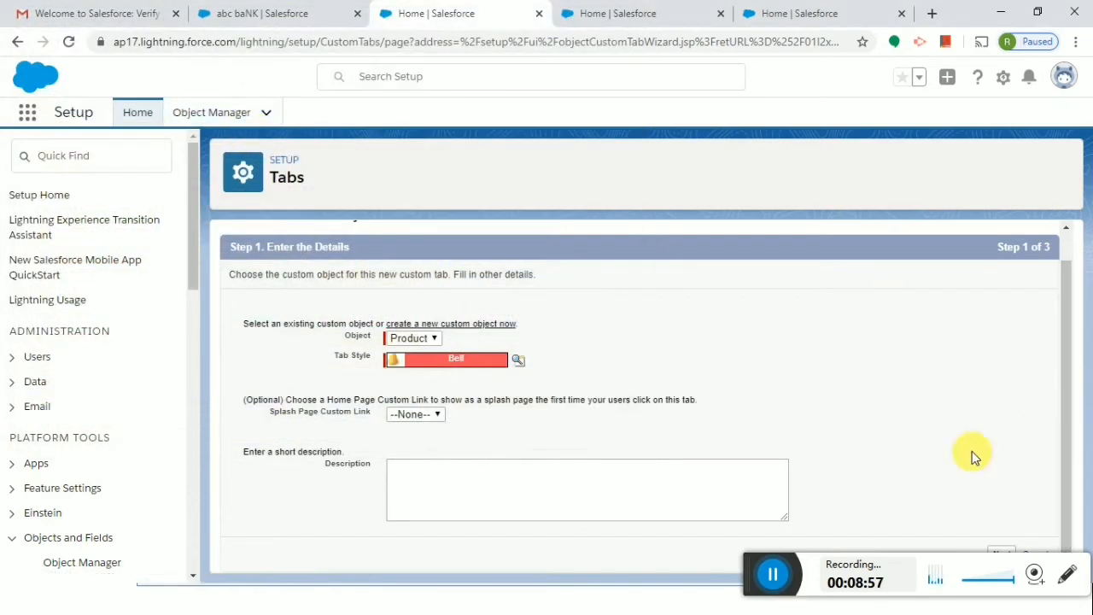
# - Finish the Product custom tab with Default On visibility for all profiles, include it in all custom apps, and save it
pyautogui.moveTo(760, 570); pyautogui.dragTo(594, 573)
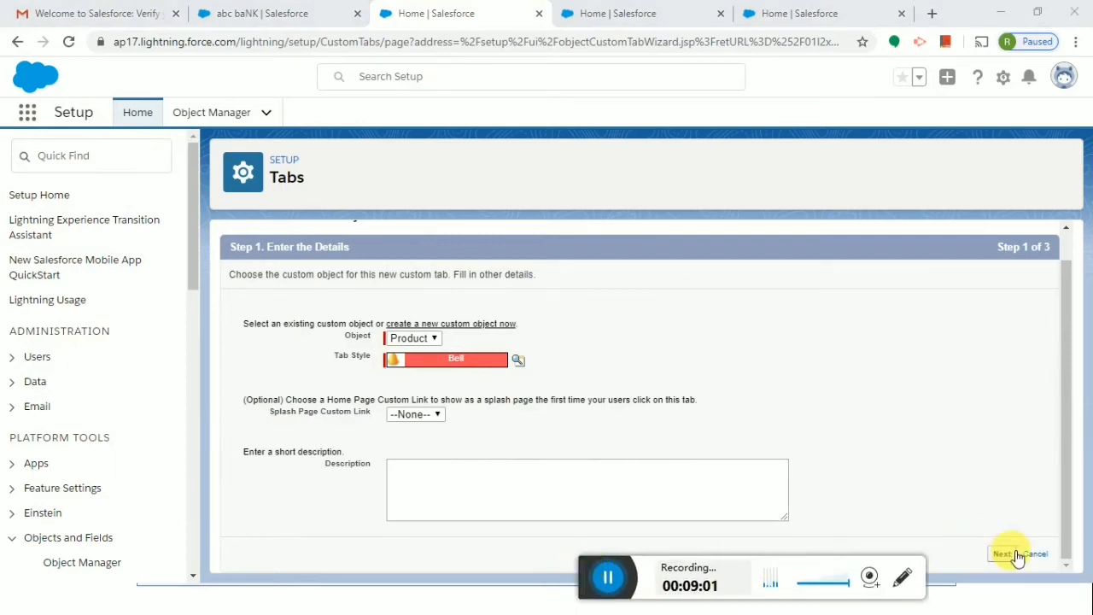
pyautogui.click(1001, 554)
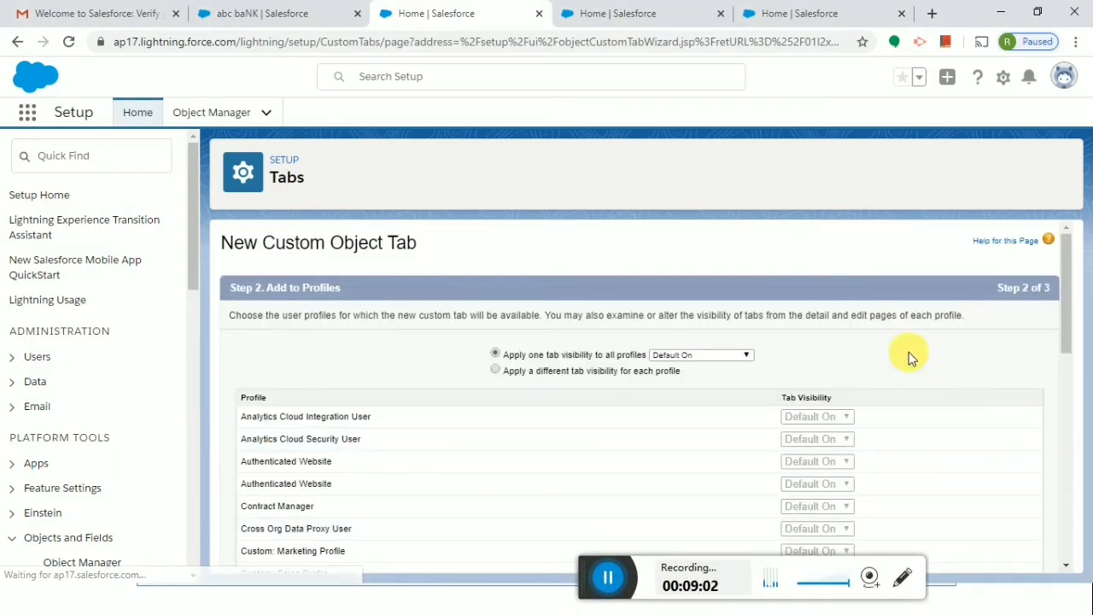
pyautogui.moveTo(1062, 274); pyautogui.dragTo(1062, 305)
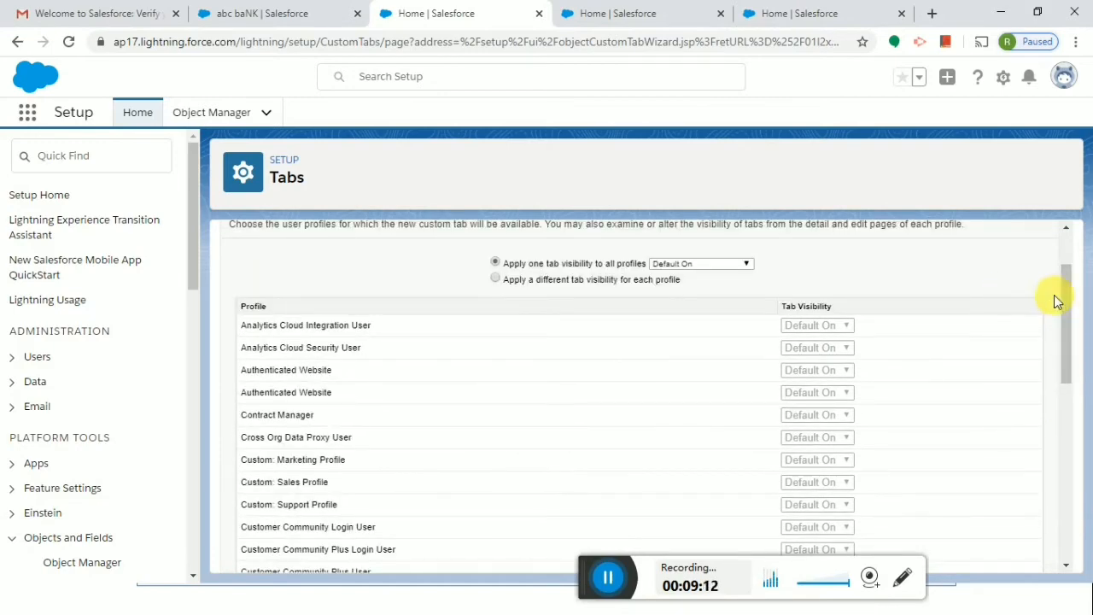
pyautogui.moveTo(1064, 309); pyautogui.dragTo(1089, 542)
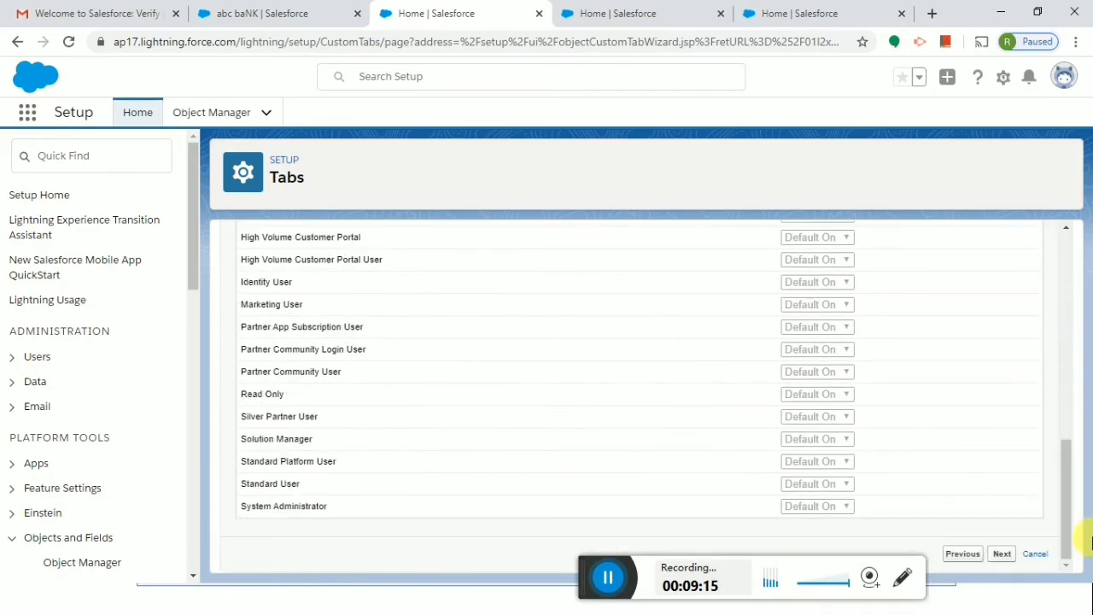
pyautogui.click(1002, 554)
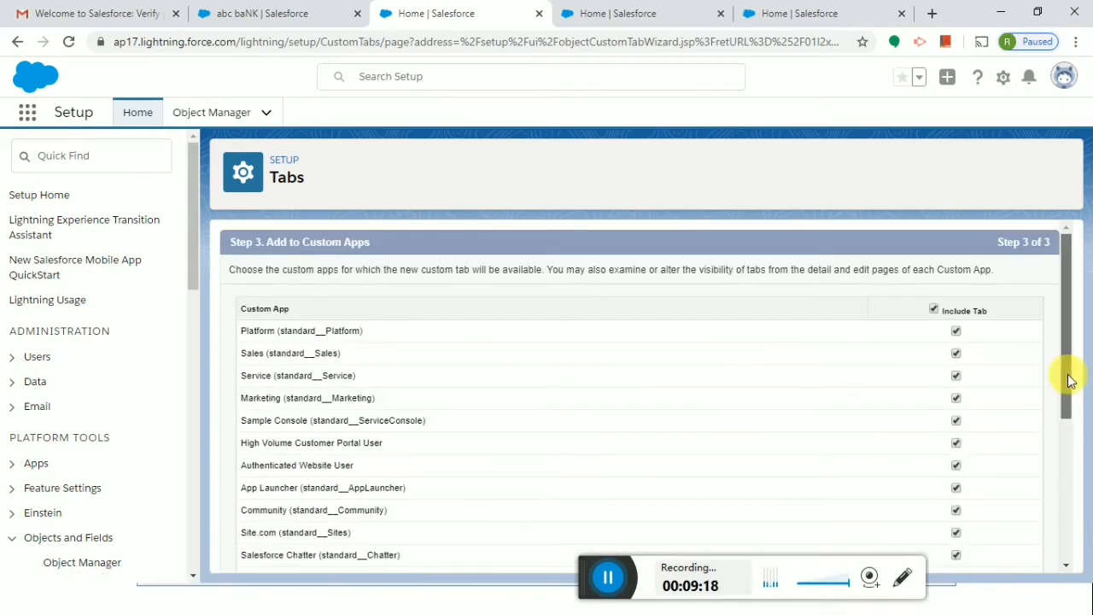
pyautogui.moveTo(1069, 381); pyautogui.dragTo(1074, 541)
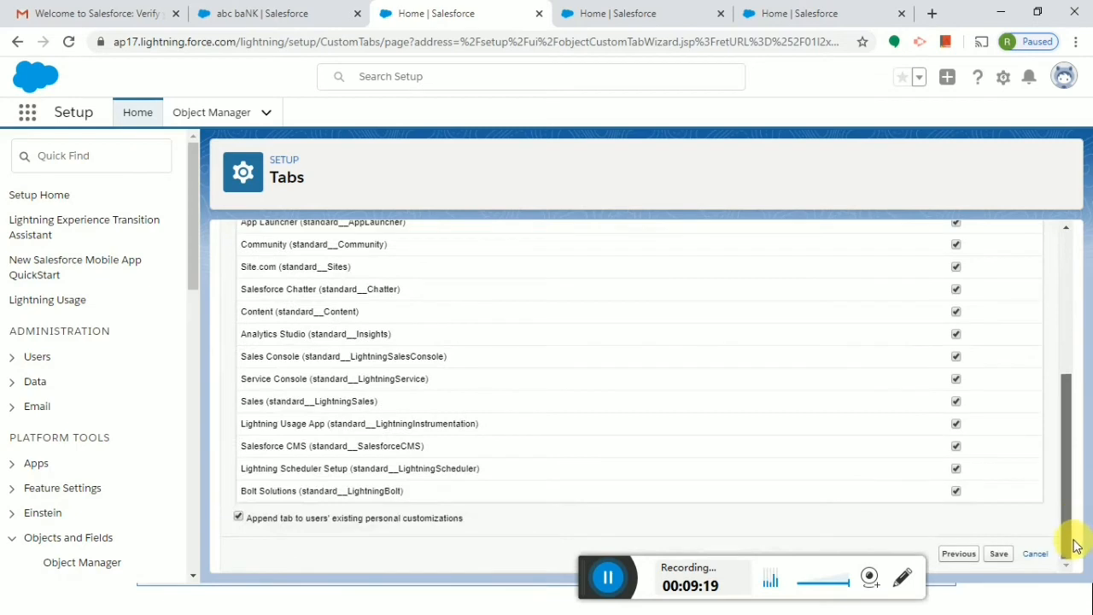
pyautogui.click(997, 555)
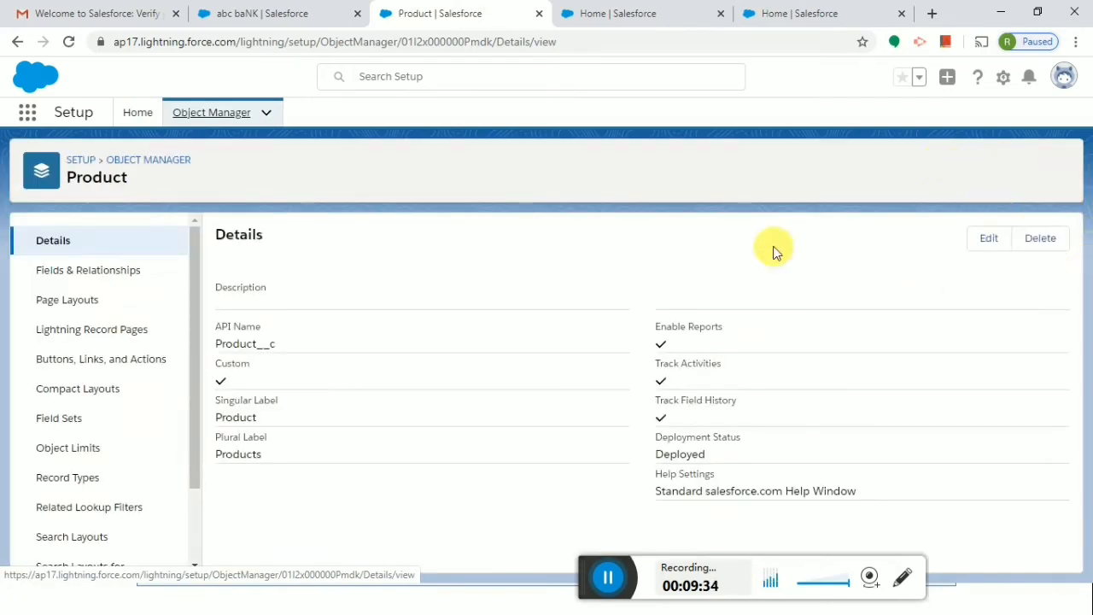
# - Search Object Manager for "pro", open the custom Product object (Product__c), and show its Fields & Relationships
pyautogui.click(110, 275)
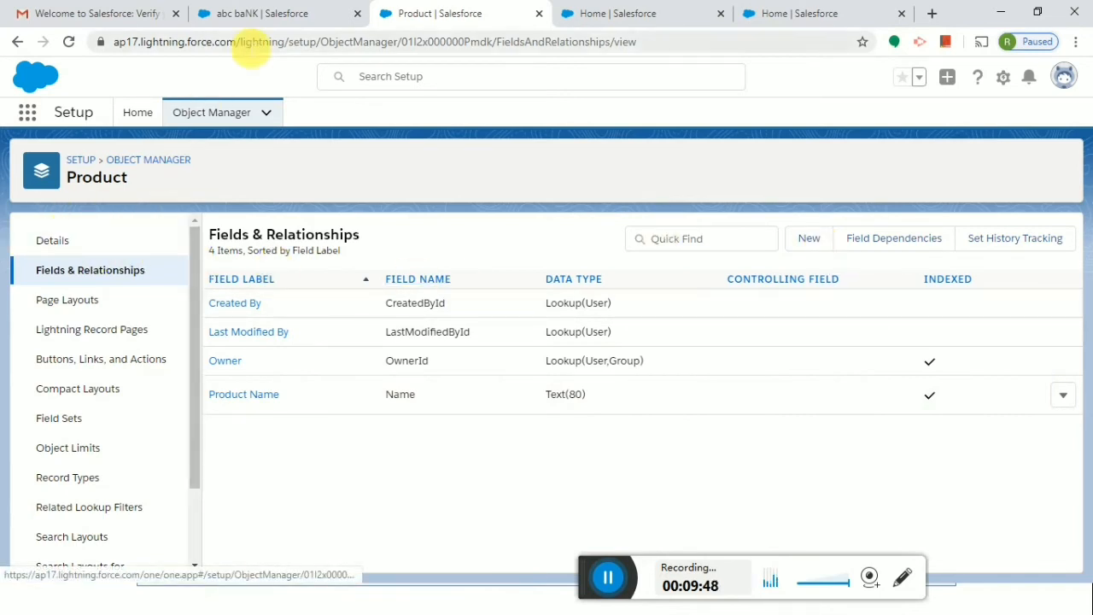
pyautogui.click(213, 115)
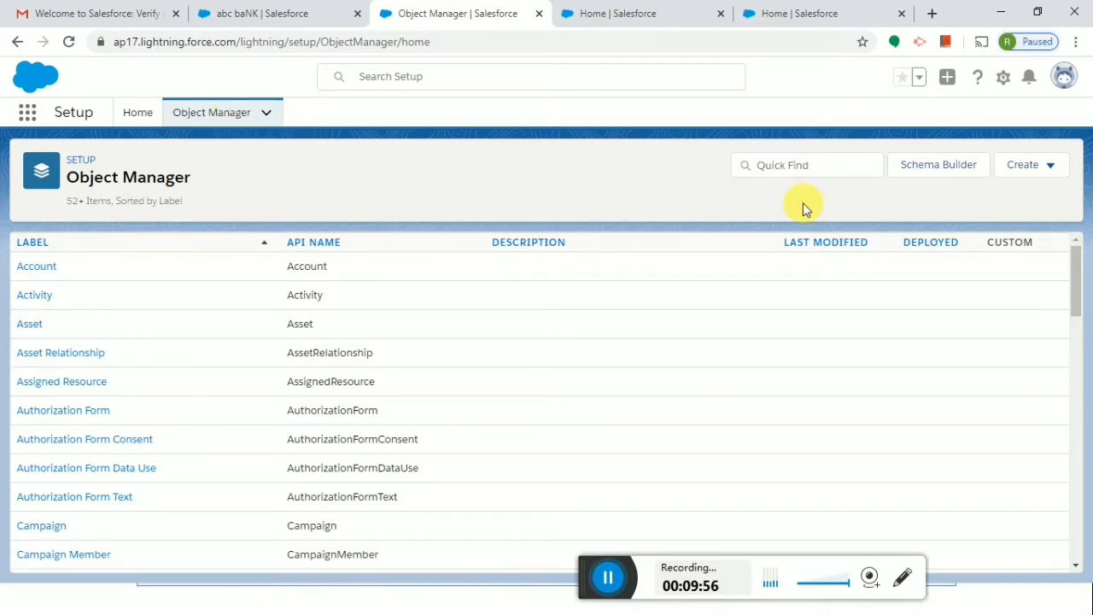
pyautogui.click(794, 171)
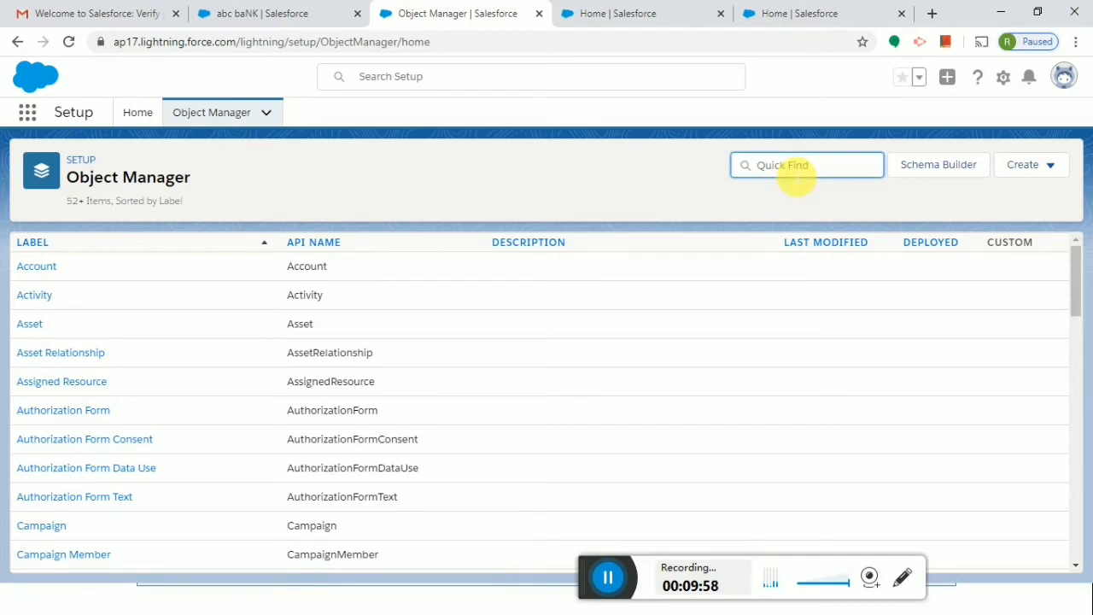
pyautogui.write('pro')
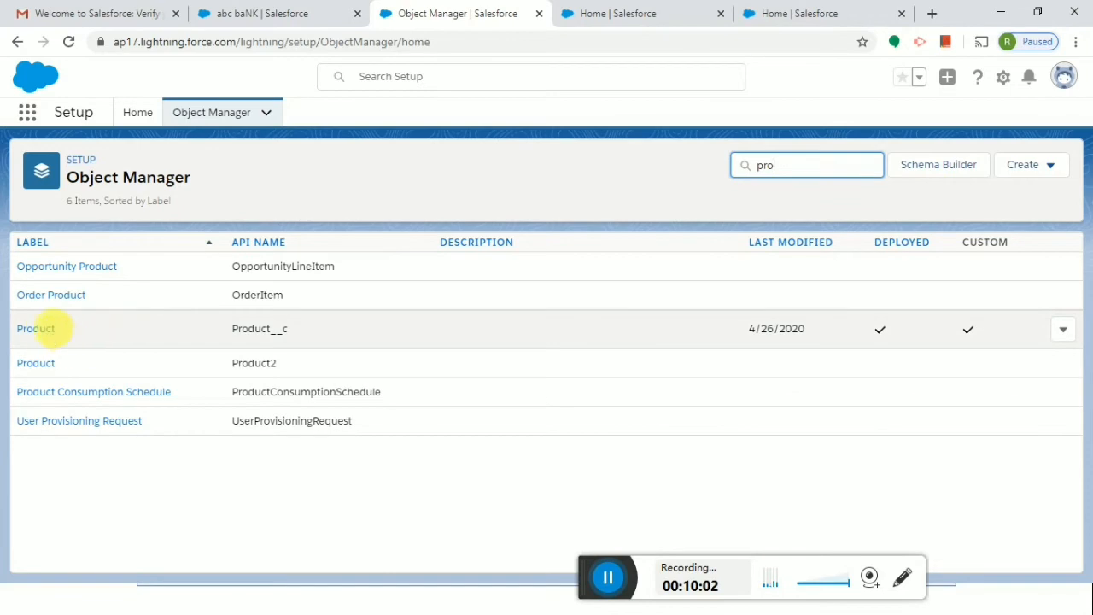
pyautogui.click(35, 329)
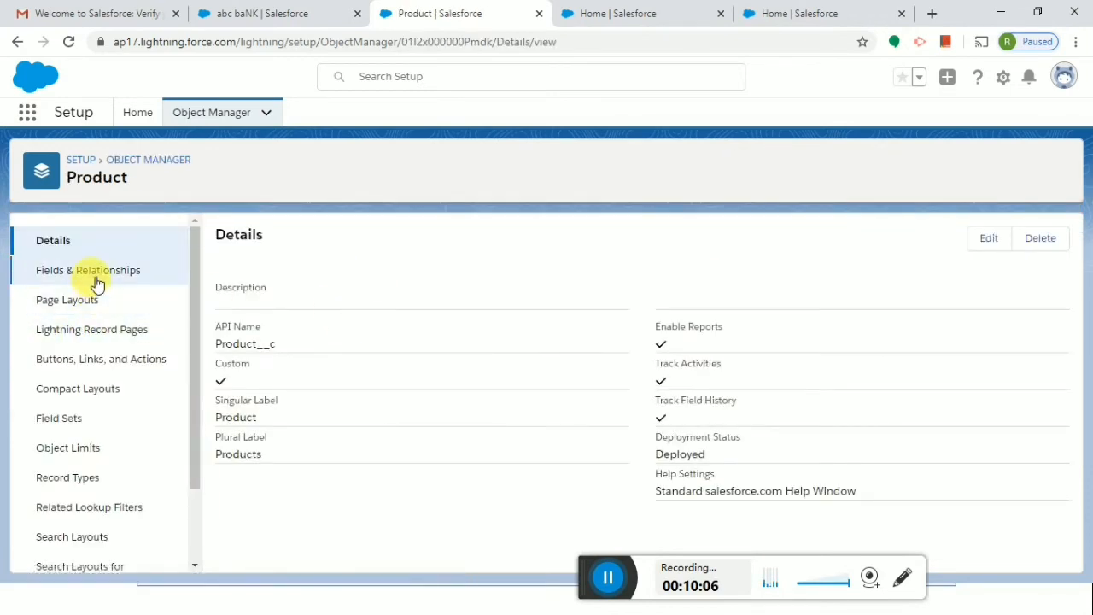
pyautogui.click(97, 282)
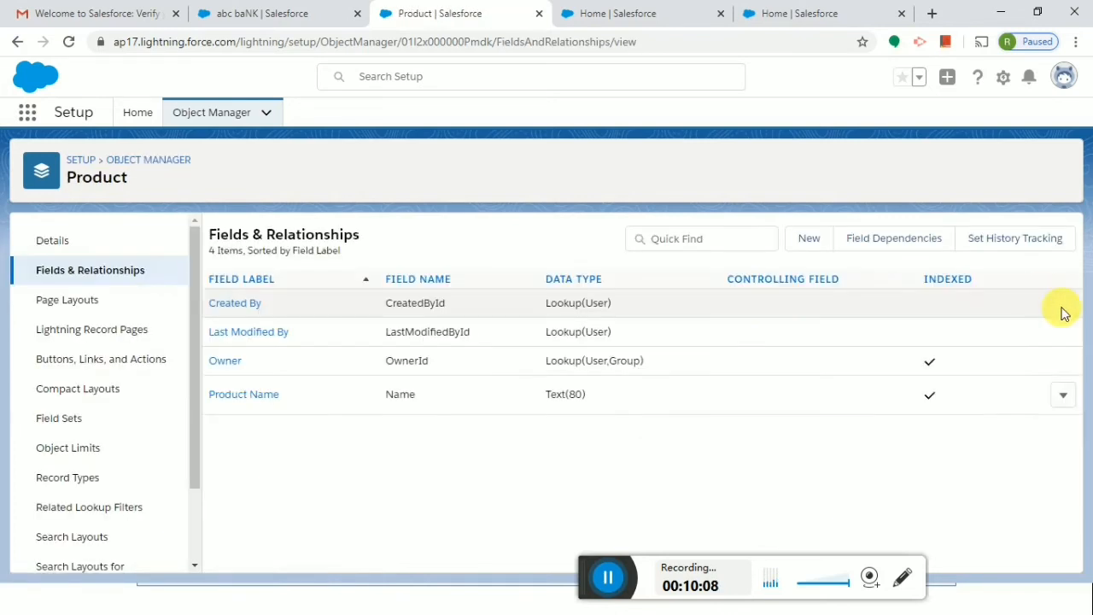
# - Start a new custom field on the Product object with the Currency data type
pyautogui.click(815, 245)
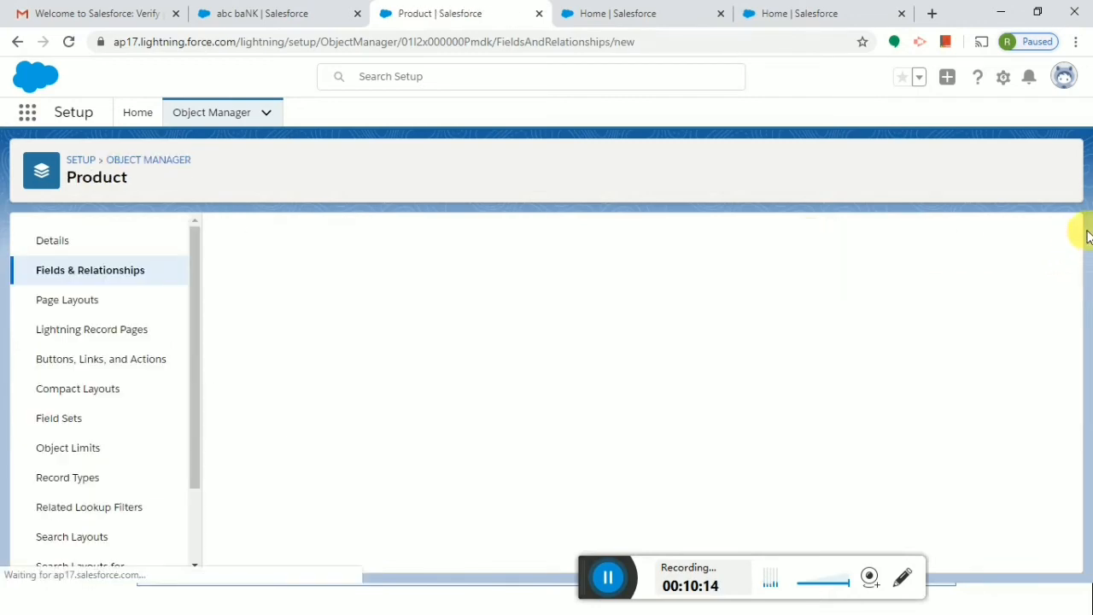
pyautogui.moveTo(1066, 281); pyautogui.dragTo(1066, 440)
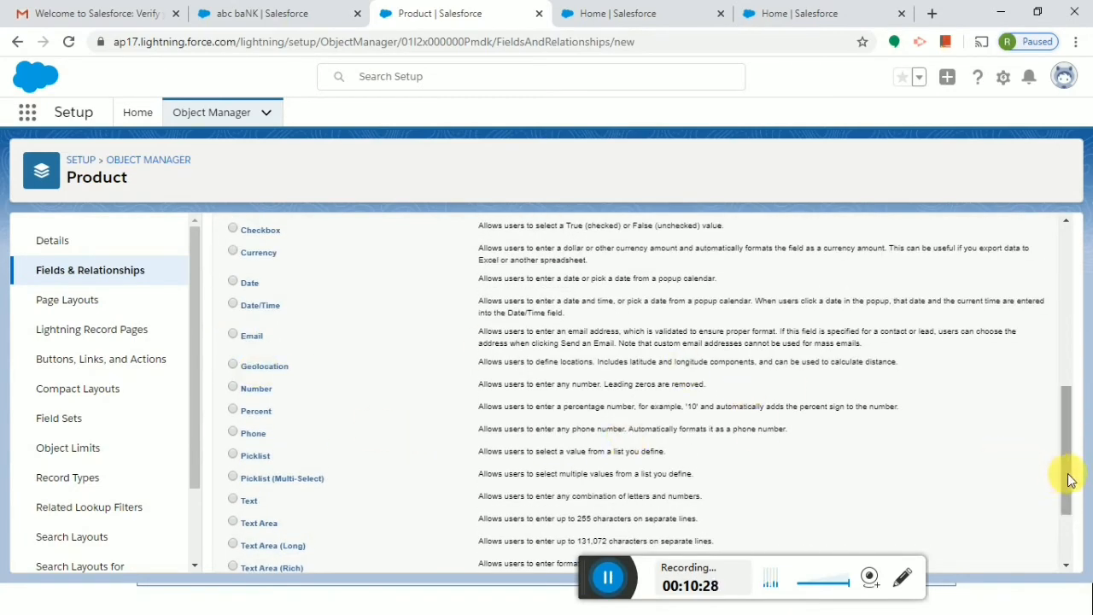
pyautogui.moveTo(1064, 478); pyautogui.dragTo(1067, 439)
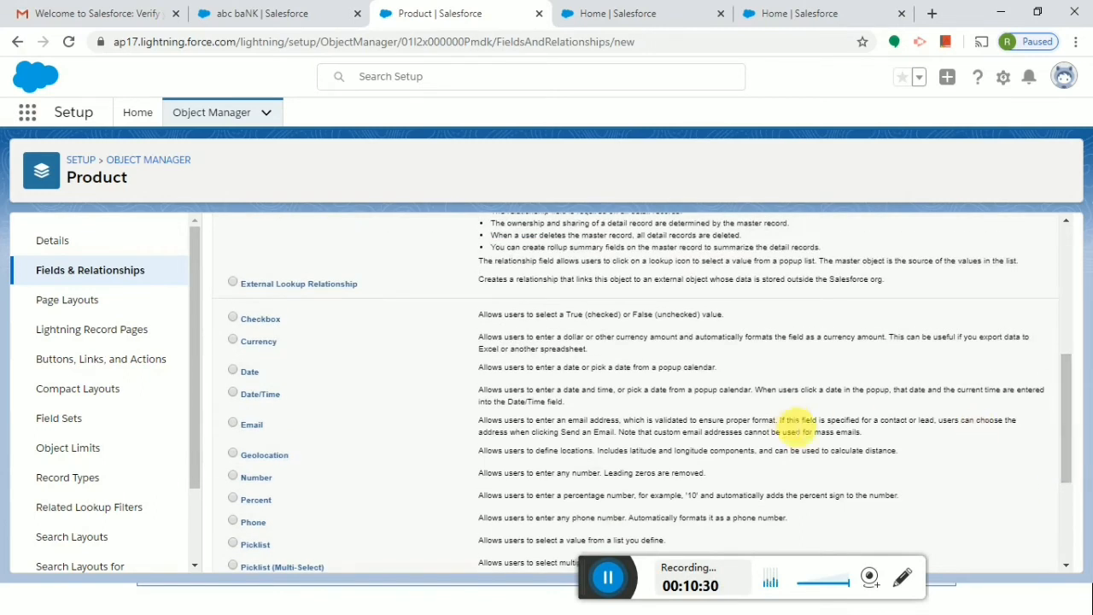
pyautogui.click(233, 343)
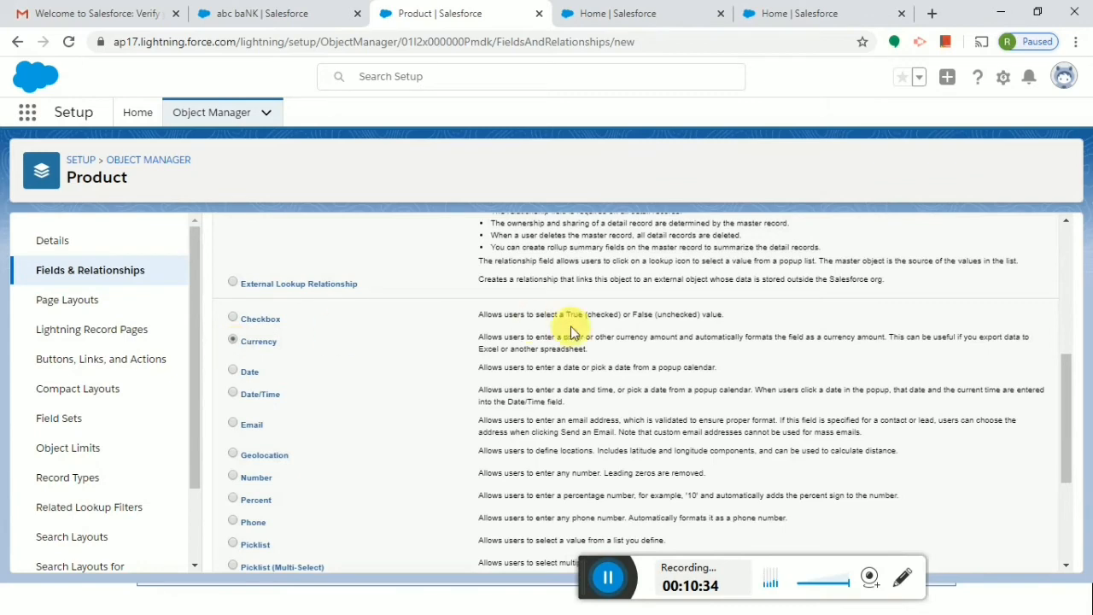
pyautogui.moveTo(1068, 425); pyautogui.dragTo(1051, 287)
pyautogui.click(1003, 313)
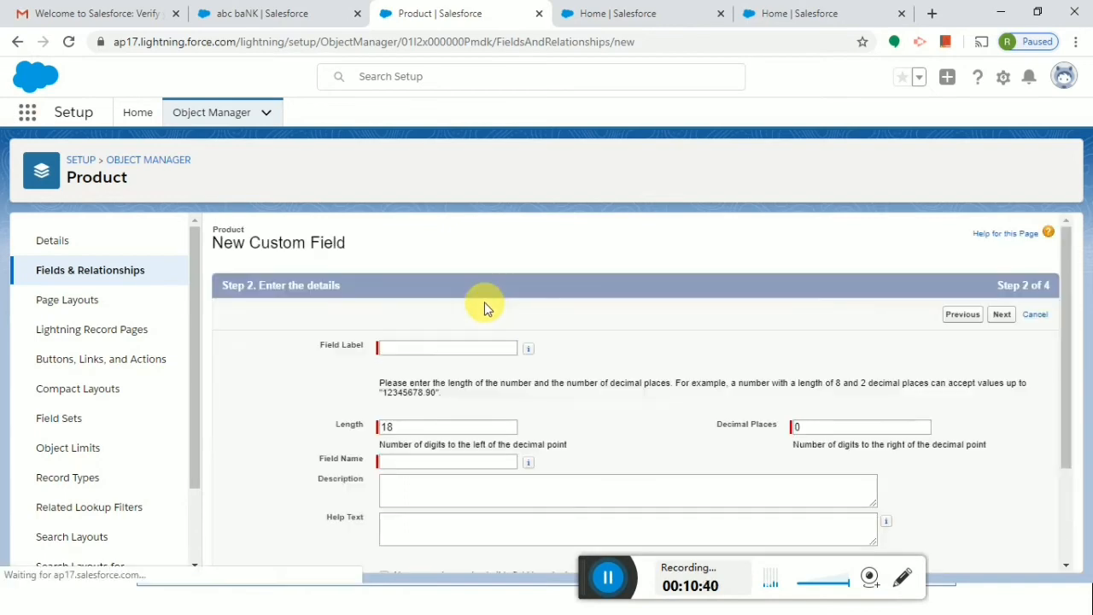
# - Label the currency field Price, generate its matching field name, and accept the default length and decimal places
pyautogui.click(404, 348)
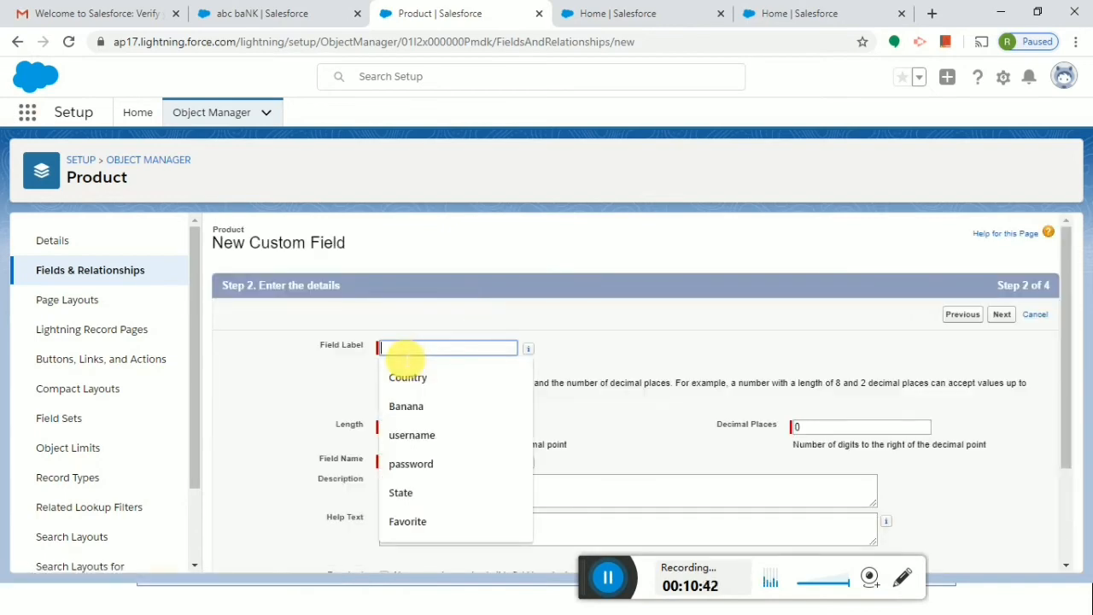
pyautogui.write('Price')
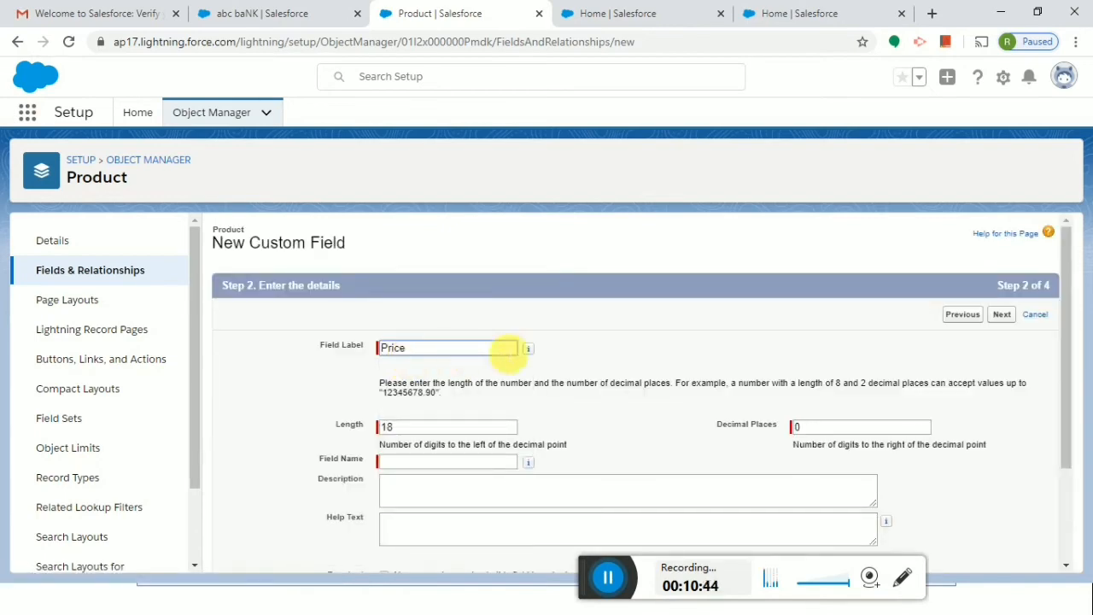
pyautogui.click(566, 354)
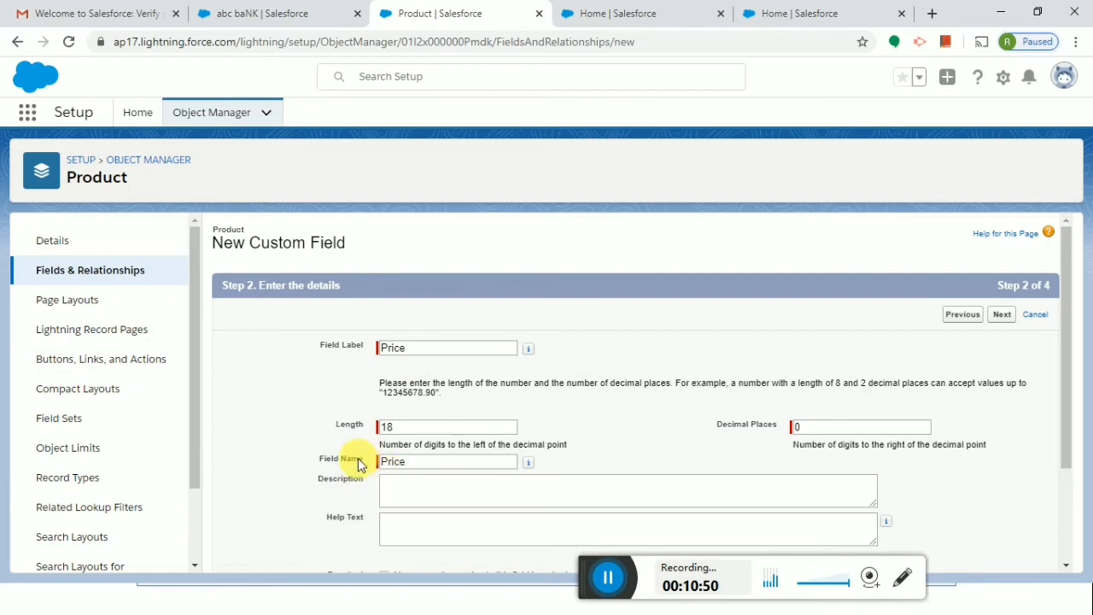
pyautogui.moveTo(362, 463); pyautogui.dragTo(324, 460)
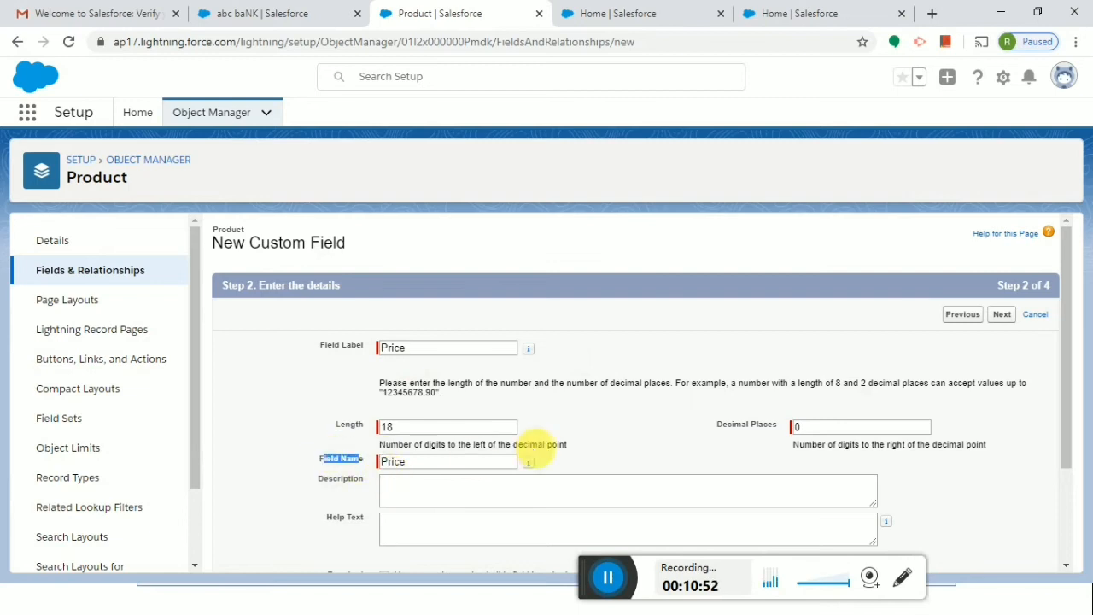
pyautogui.moveTo(1072, 337); pyautogui.dragTo(1065, 391)
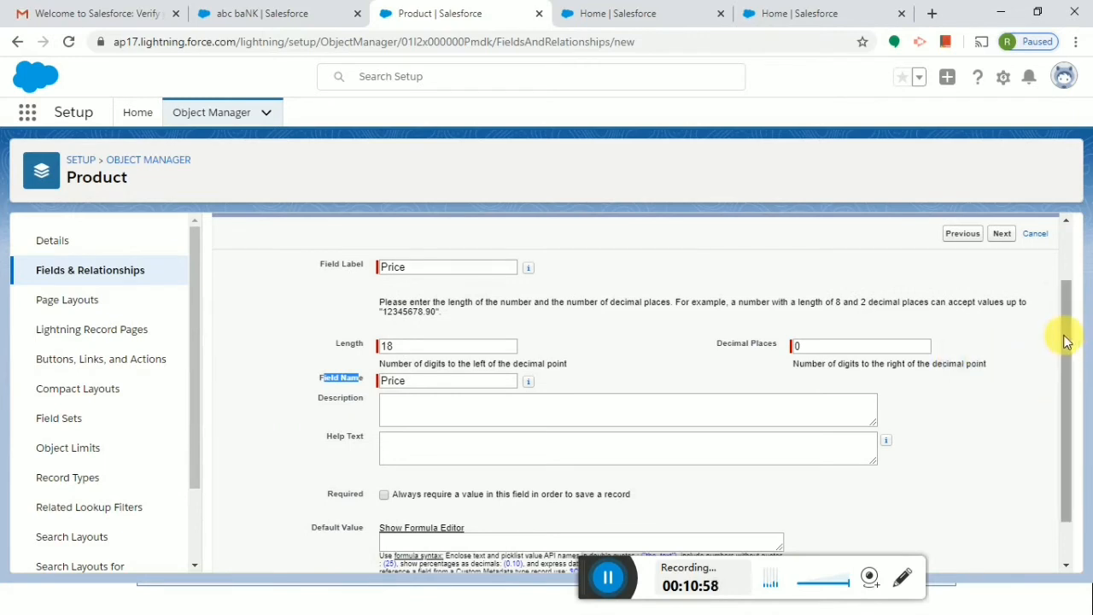
pyautogui.moveTo(1065, 334); pyautogui.dragTo(1013, 288)
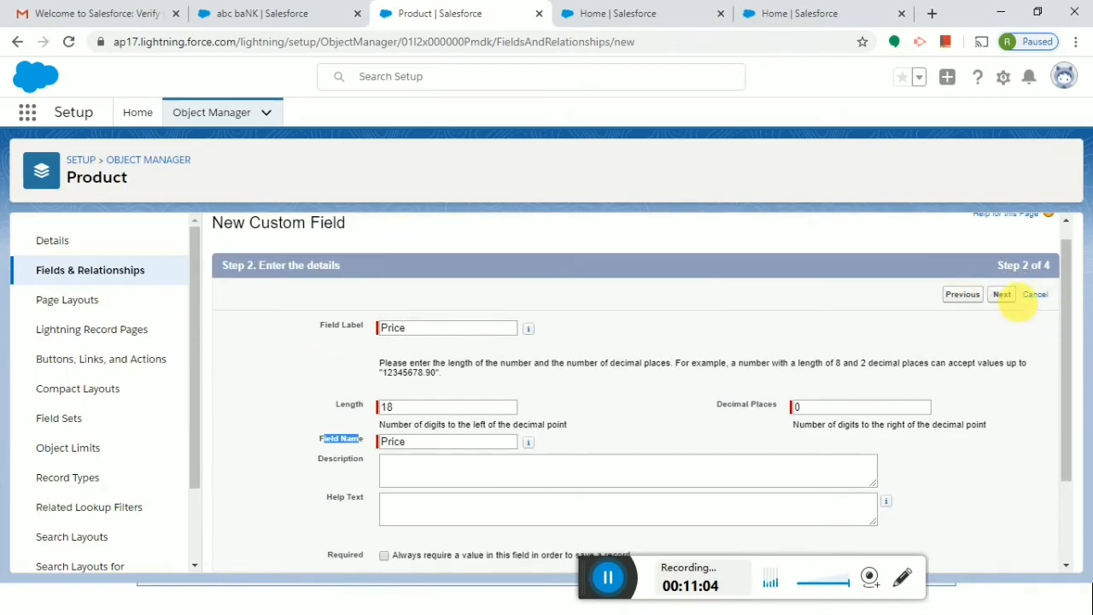
pyautogui.click(1011, 296)
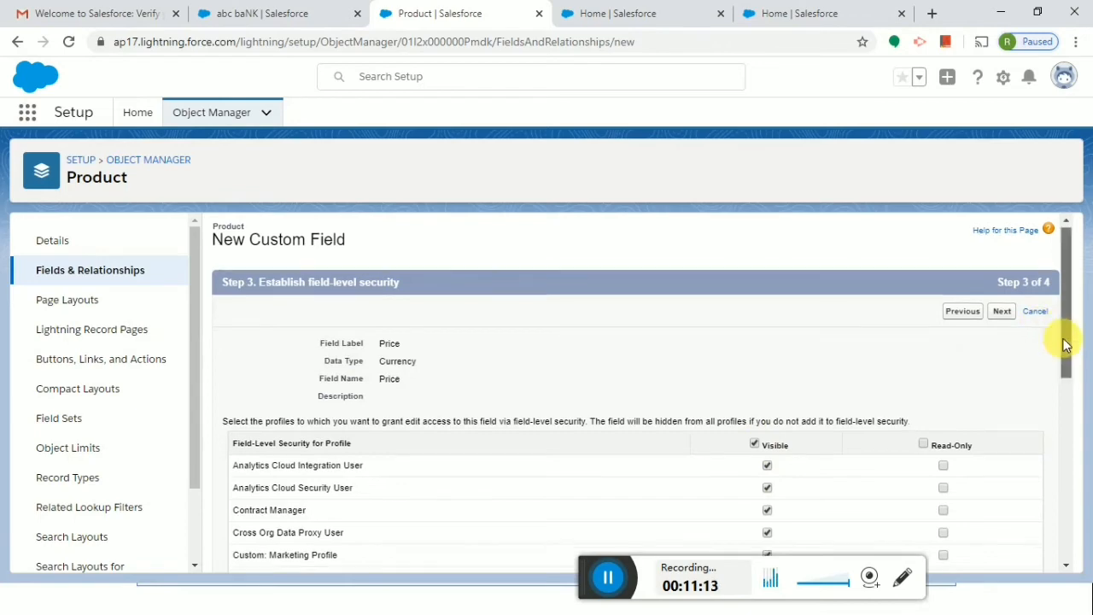
# - Keep the Price field visible to all profiles and included in the Product Layout, and save the field
pyautogui.moveTo(1065, 340); pyautogui.dragTo(1069, 389)
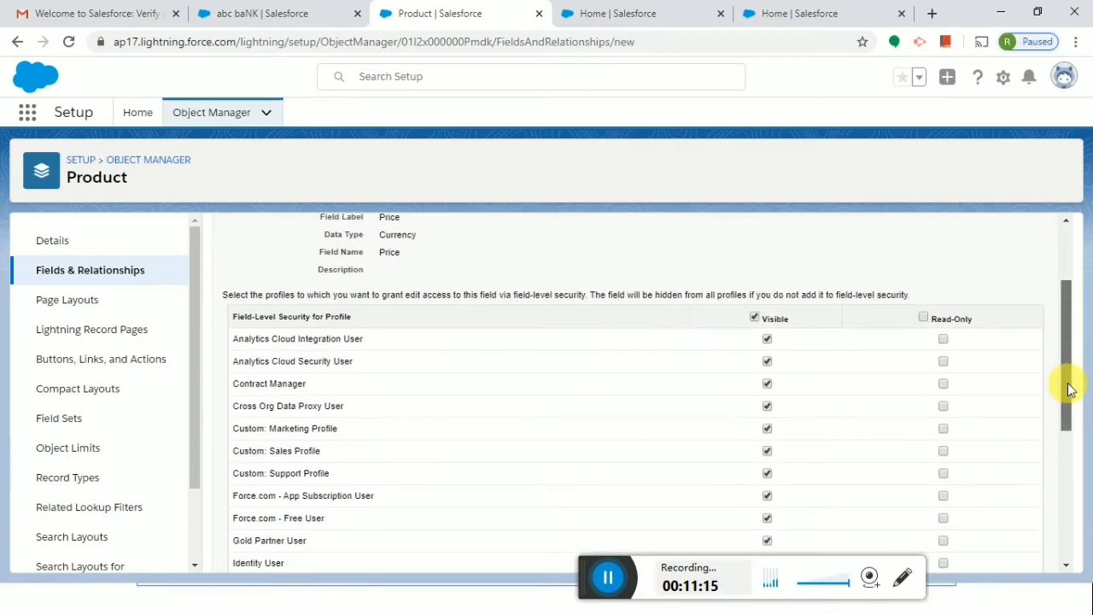
pyautogui.moveTo(1067, 389)
pyautogui.mouseDown()
pyautogui.moveTo(1073, 488)
pyautogui.moveTo(1064, 378)
pyautogui.mouseUp()
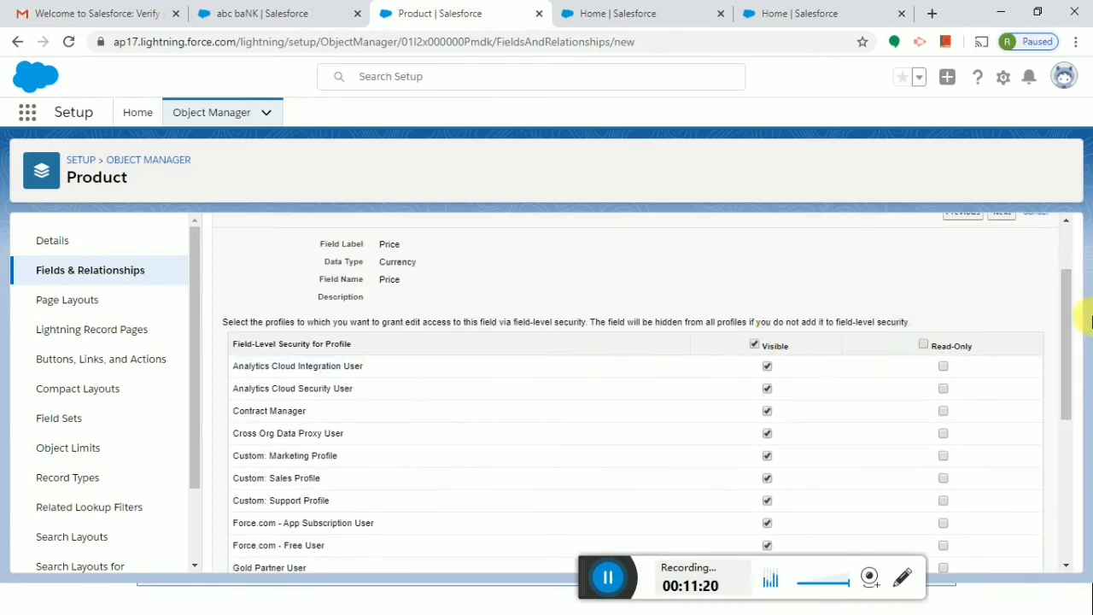
pyautogui.moveTo(1067, 316); pyautogui.dragTo(1067, 281)
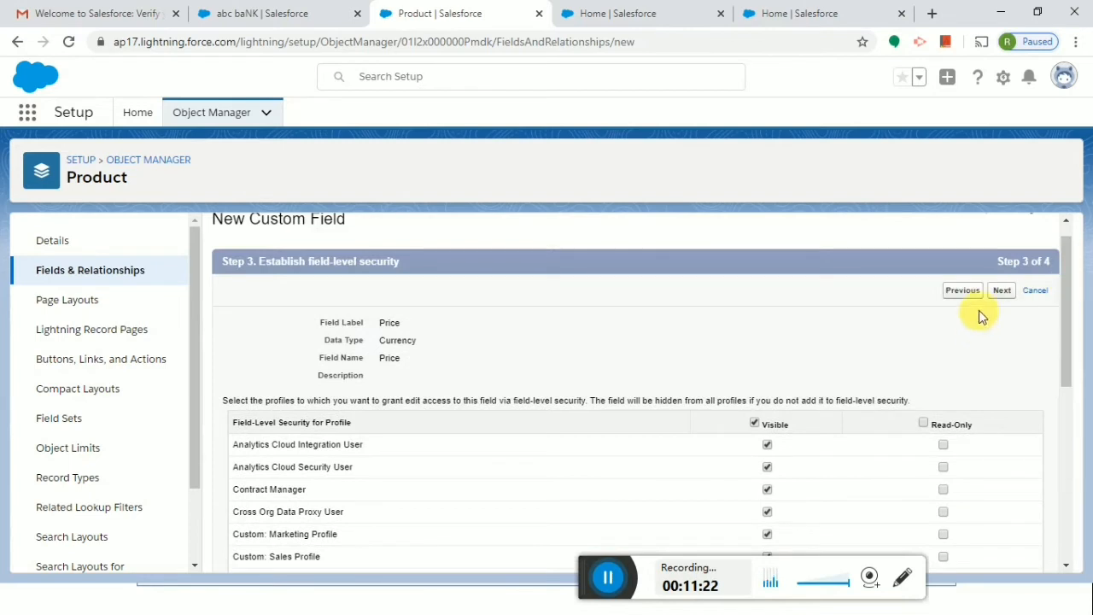
pyautogui.click(1002, 292)
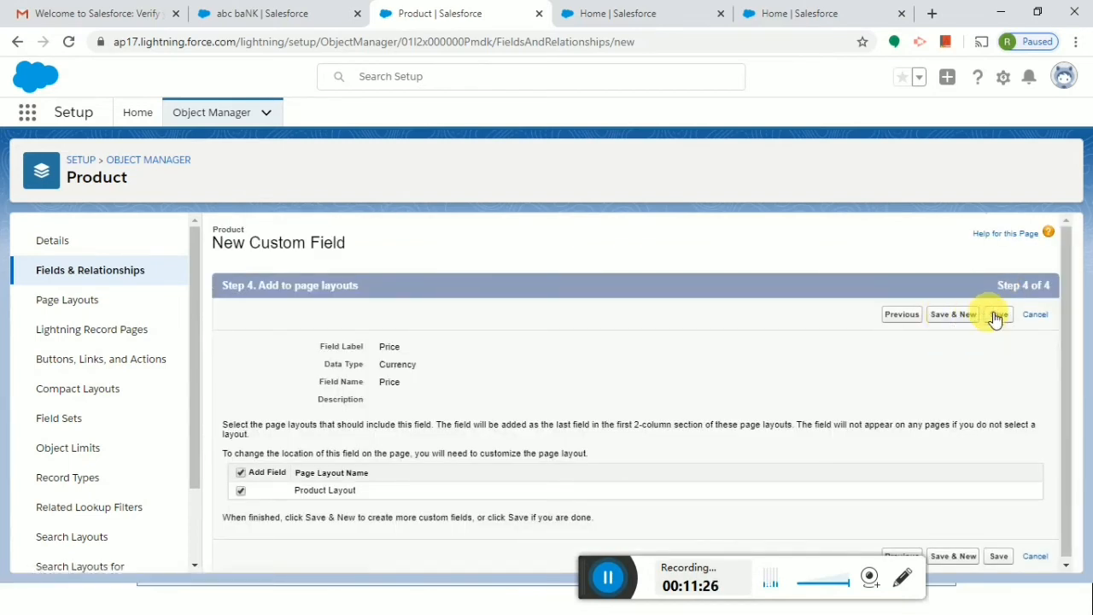
pyautogui.click(997, 315)
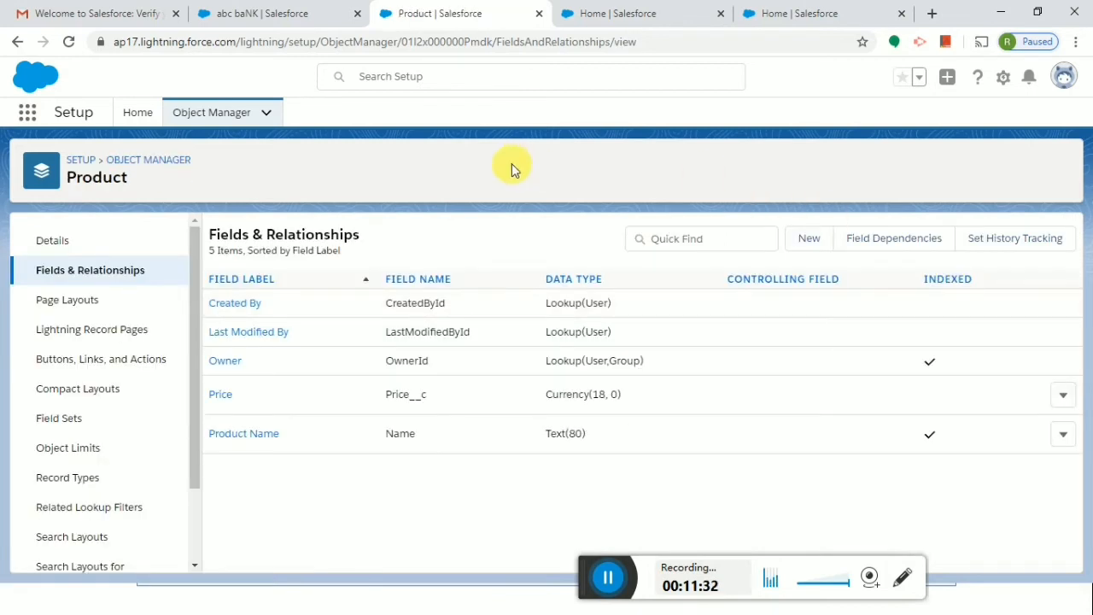
# - Switch to the Sales app, reload it, and open the custom Products tab
pyautogui.click(289, 15)
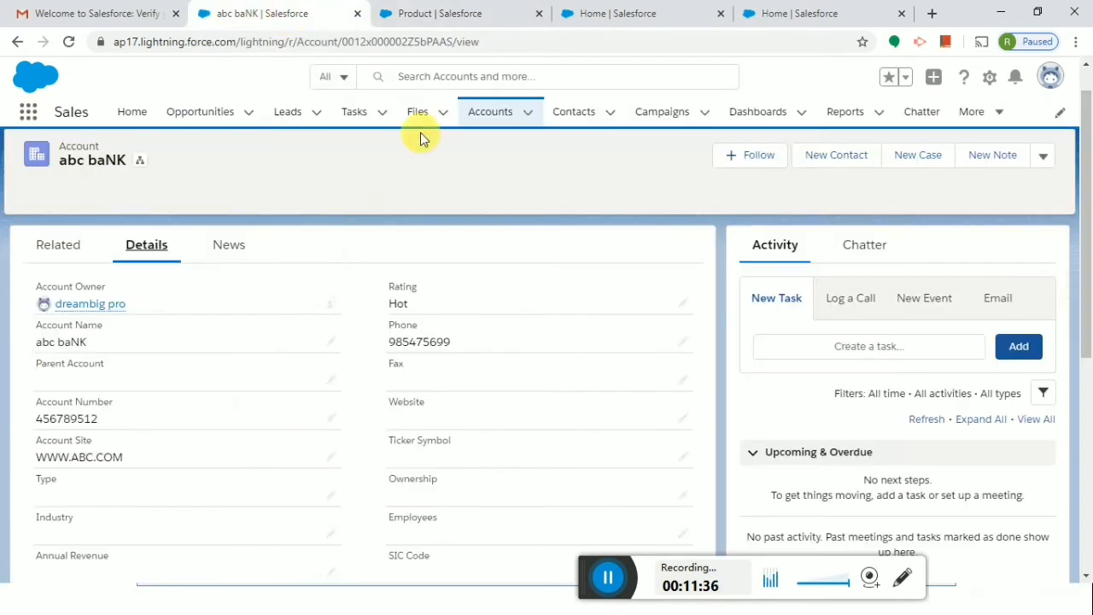
pyautogui.click(68, 42)
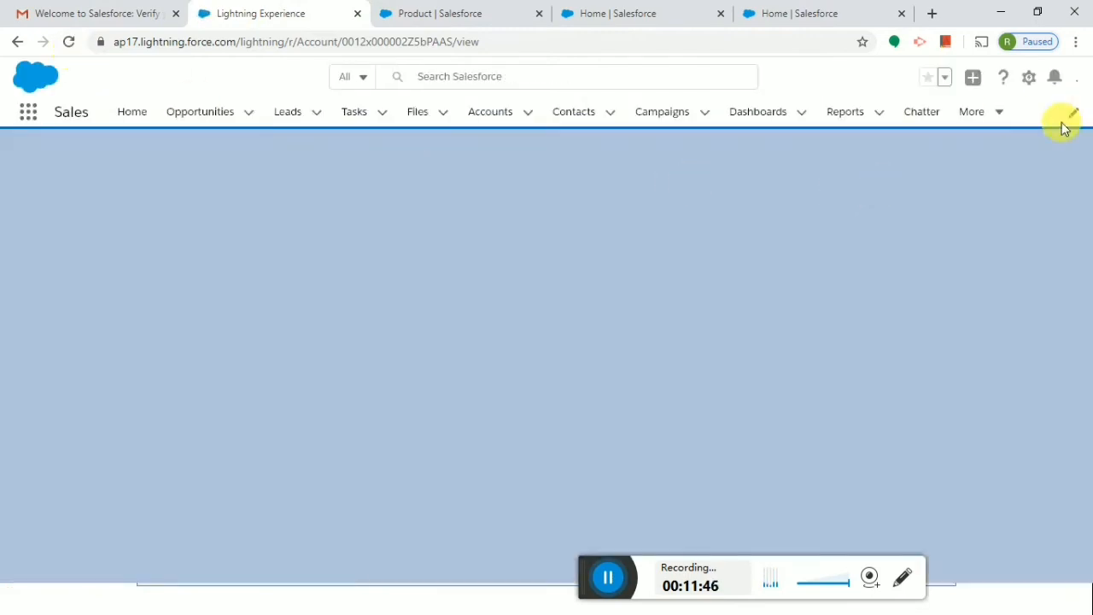
pyautogui.click(1001, 114)
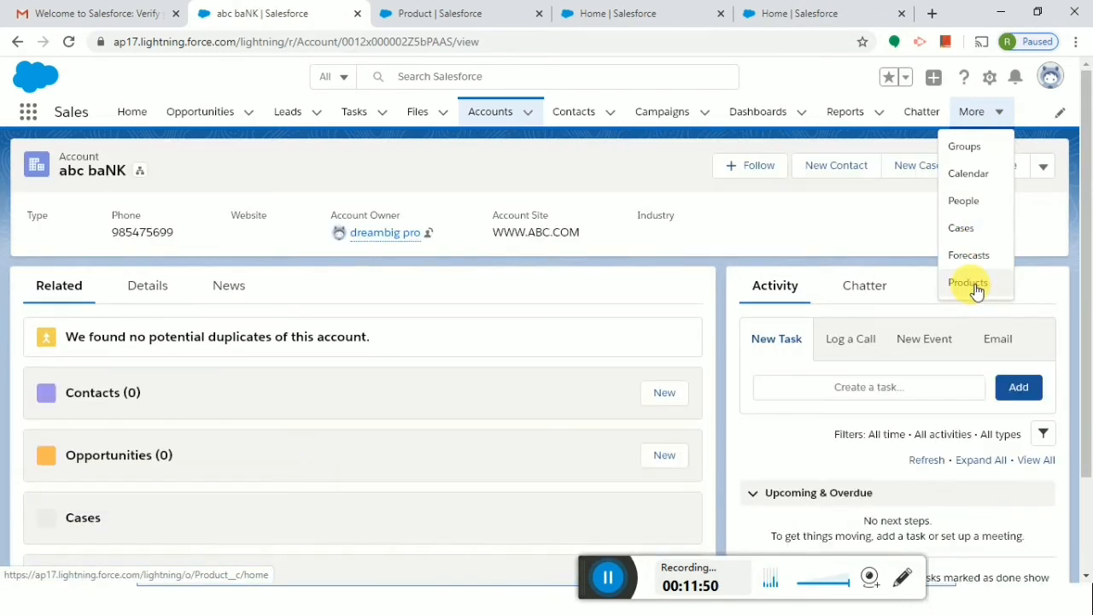
pyautogui.click(971, 283)
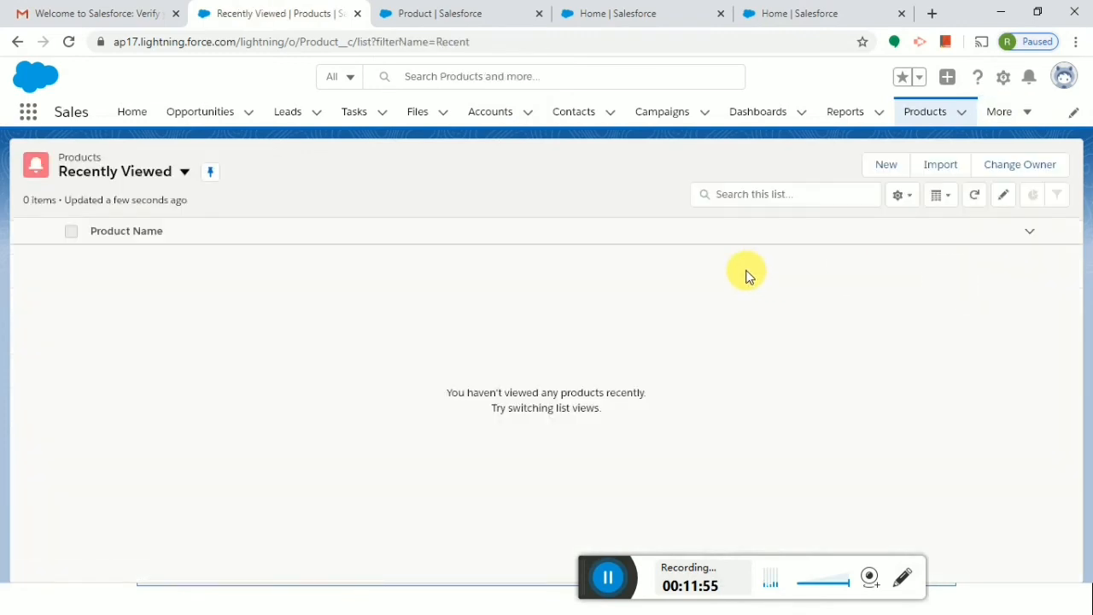
# - Create a product record named Laptop with a price of 25000 and save it
pyautogui.click(892, 165)
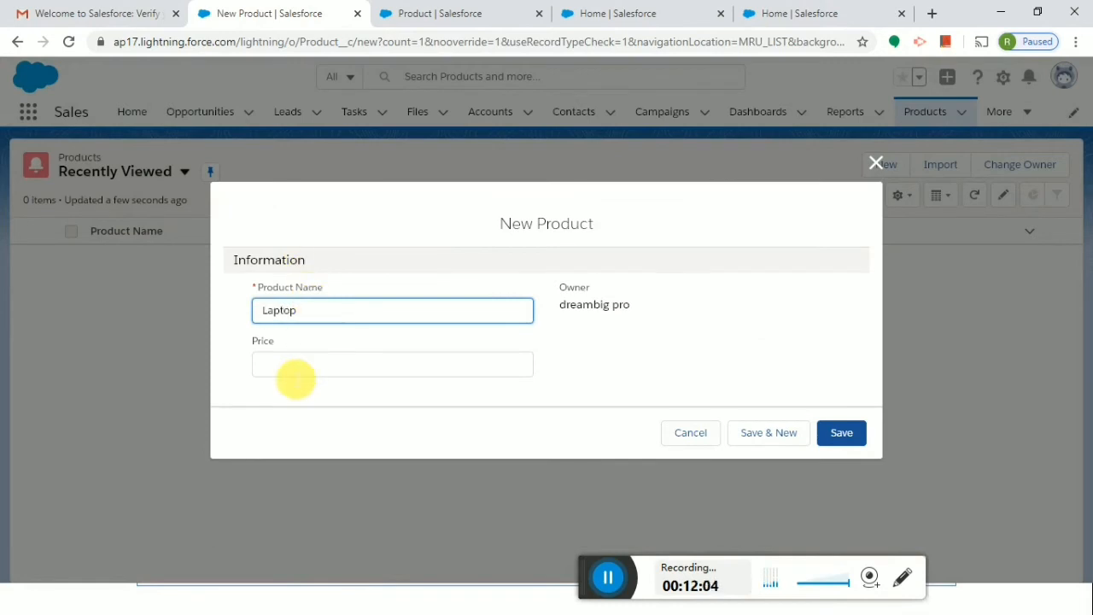
pyautogui.click(294, 371)
pyautogui.write('250')
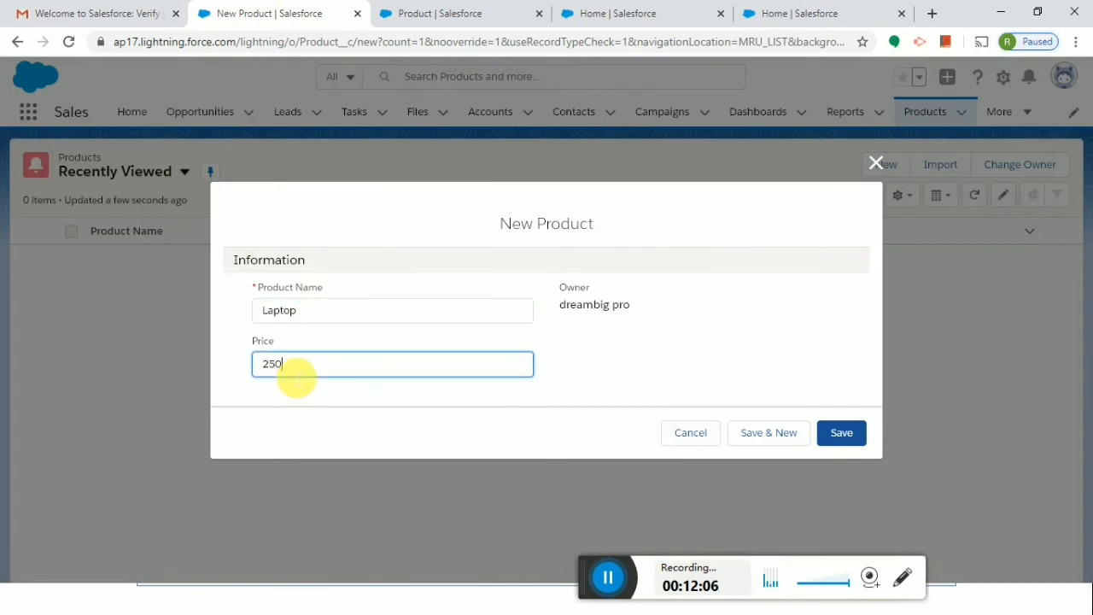
pyautogui.write('00')
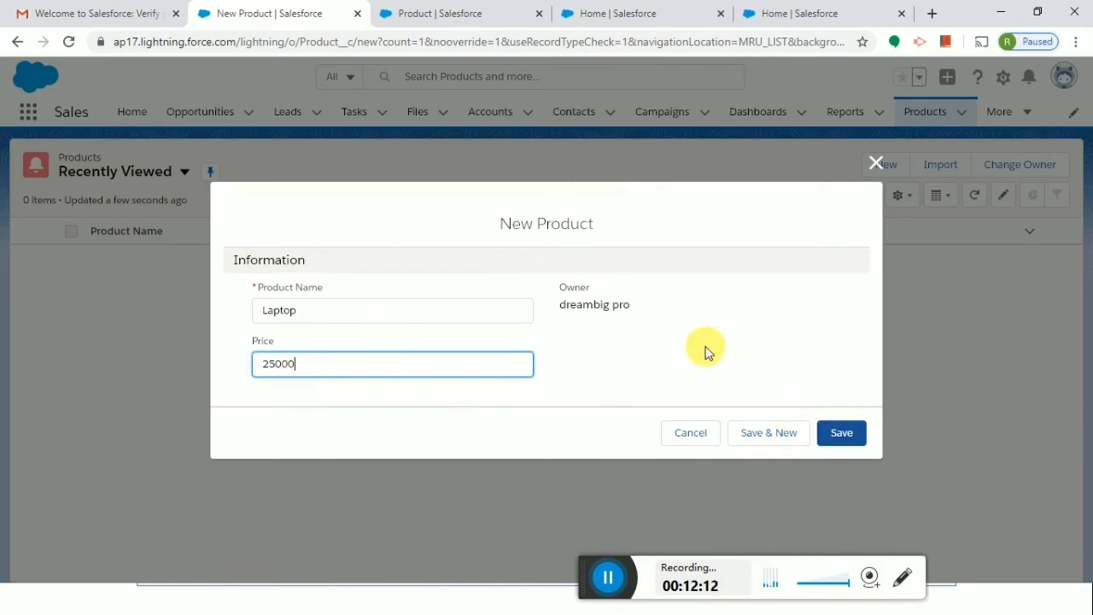
pyautogui.moveTo(639, 311); pyautogui.dragTo(595, 325)
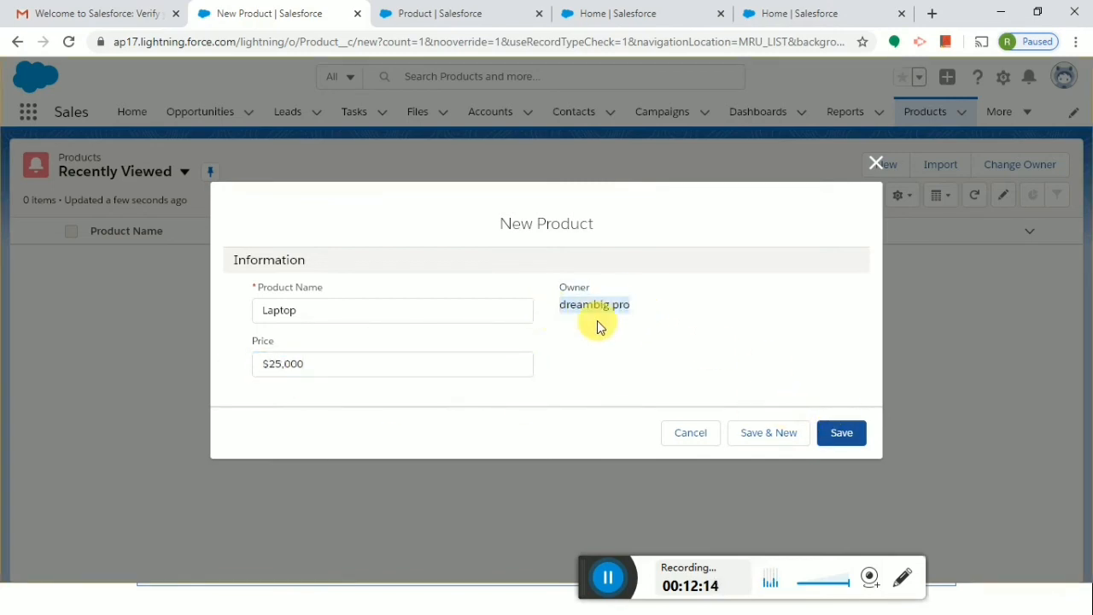
pyautogui.click(842, 433)
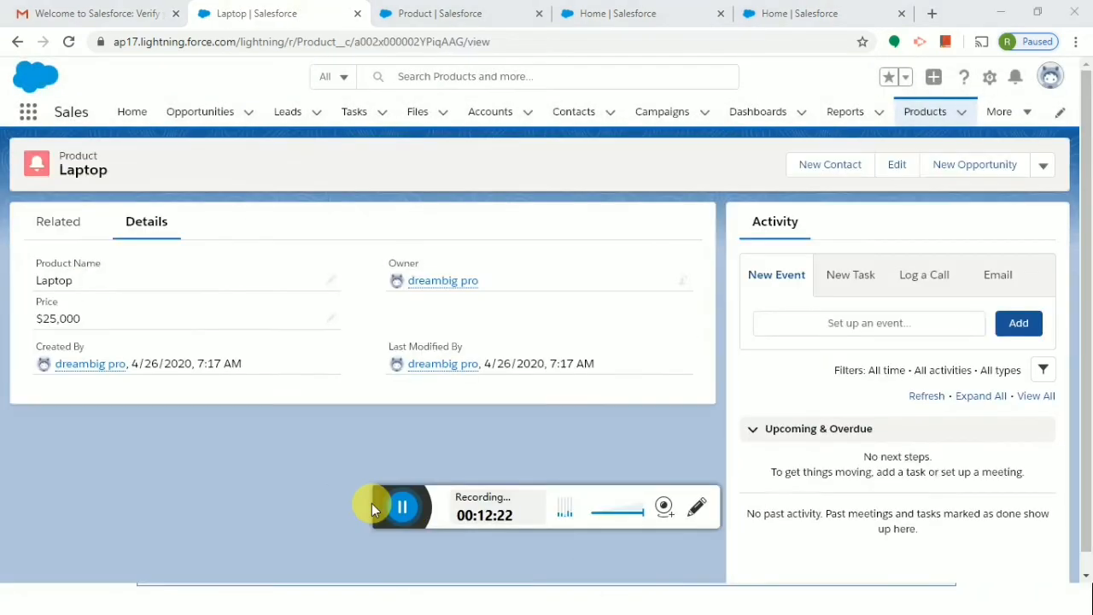
pyautogui.moveTo(598, 578); pyautogui.dragTo(373, 510)
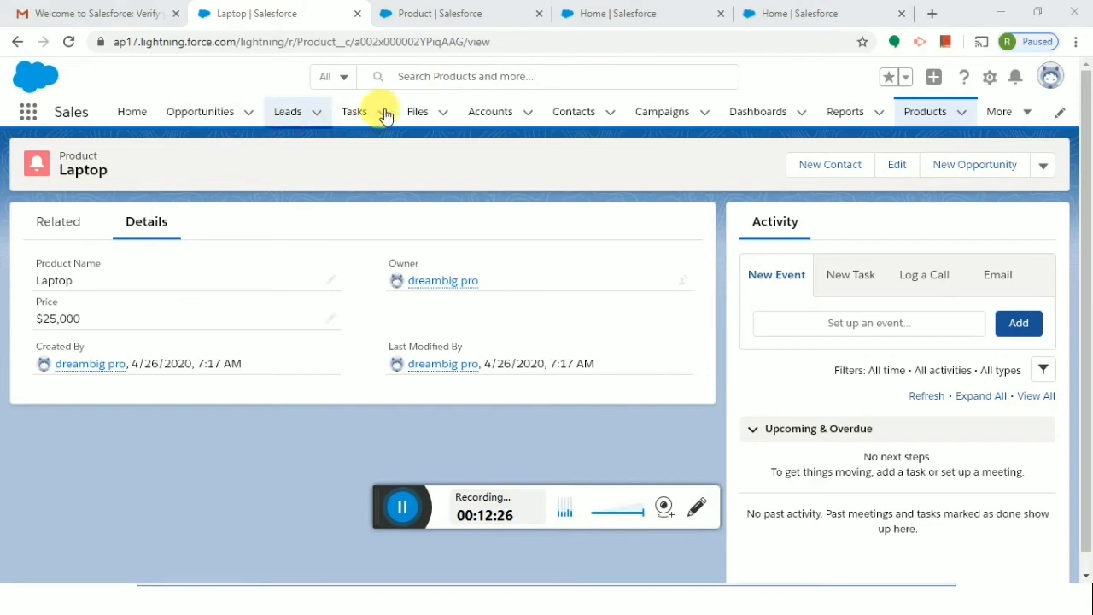
# - Add another product record named System Pen with a price of 10000, save it, and return to the Products list
pyautogui.click(927, 115)
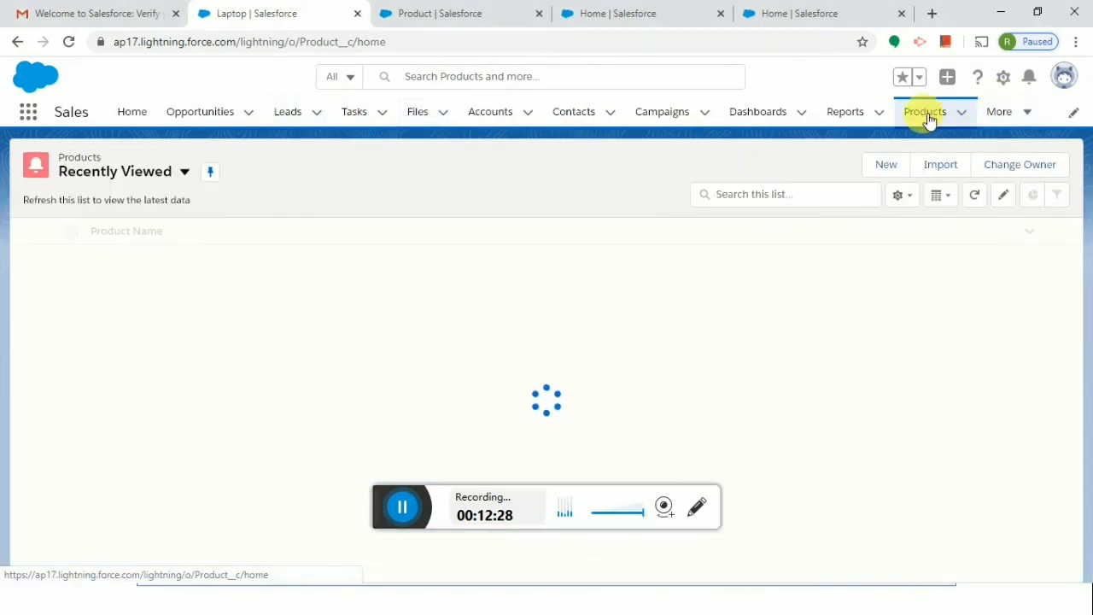
pyautogui.click(896, 168)
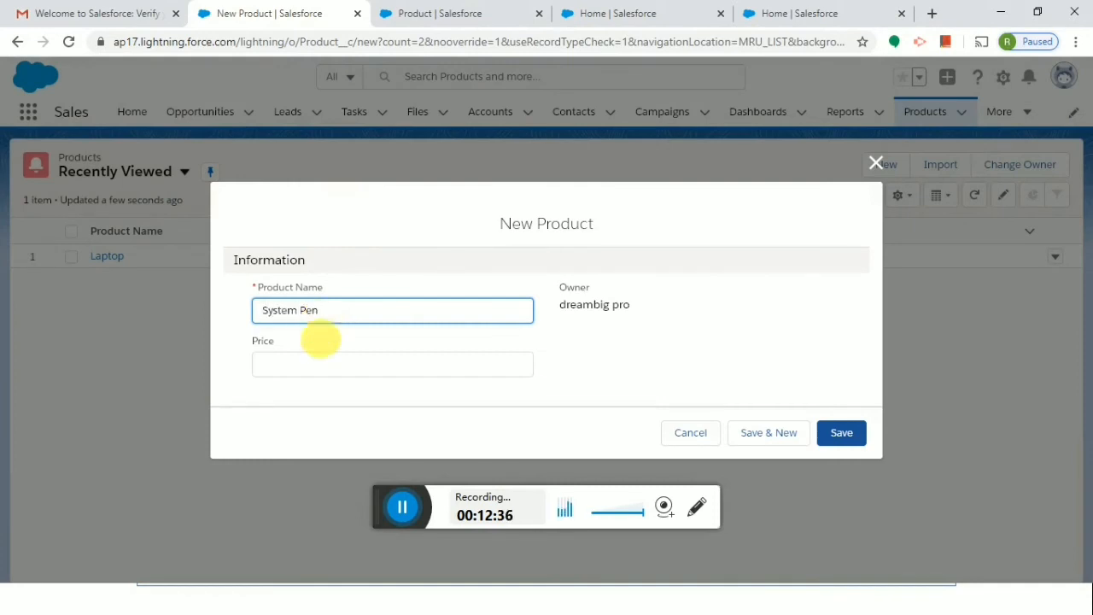
pyautogui.click(330, 369)
pyautogui.write('10000')
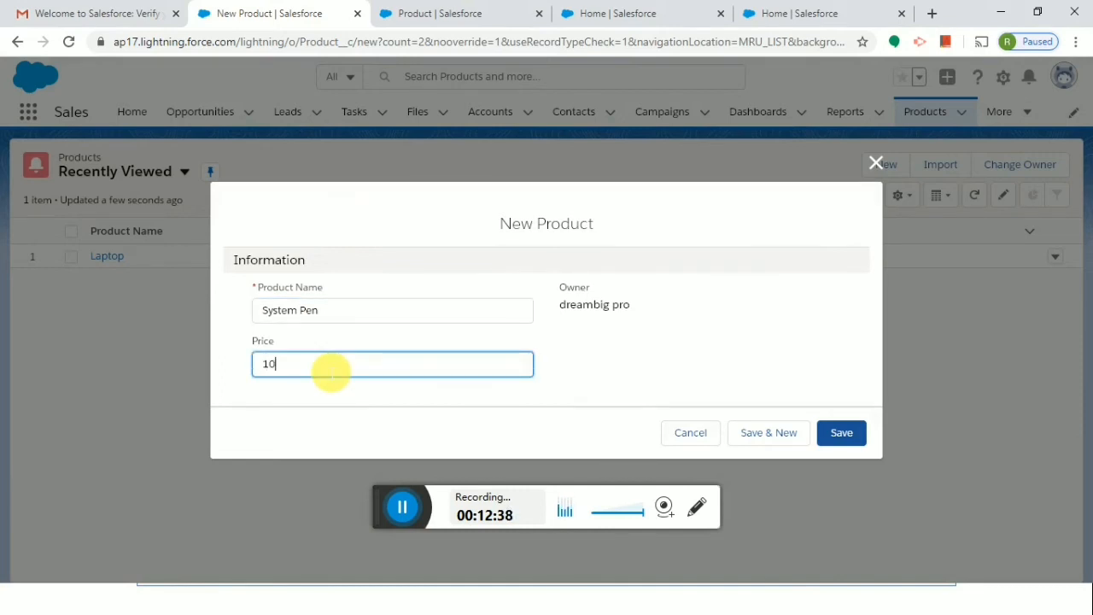
pyautogui.click(839, 435)
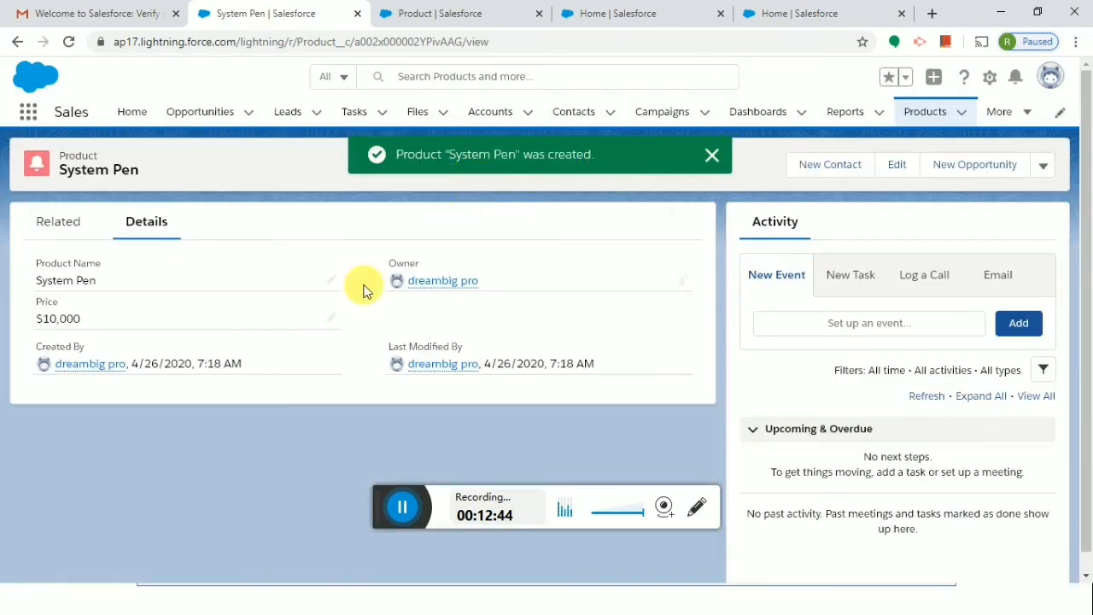
pyautogui.moveTo(623, 373); pyautogui.dragTo(362, 359)
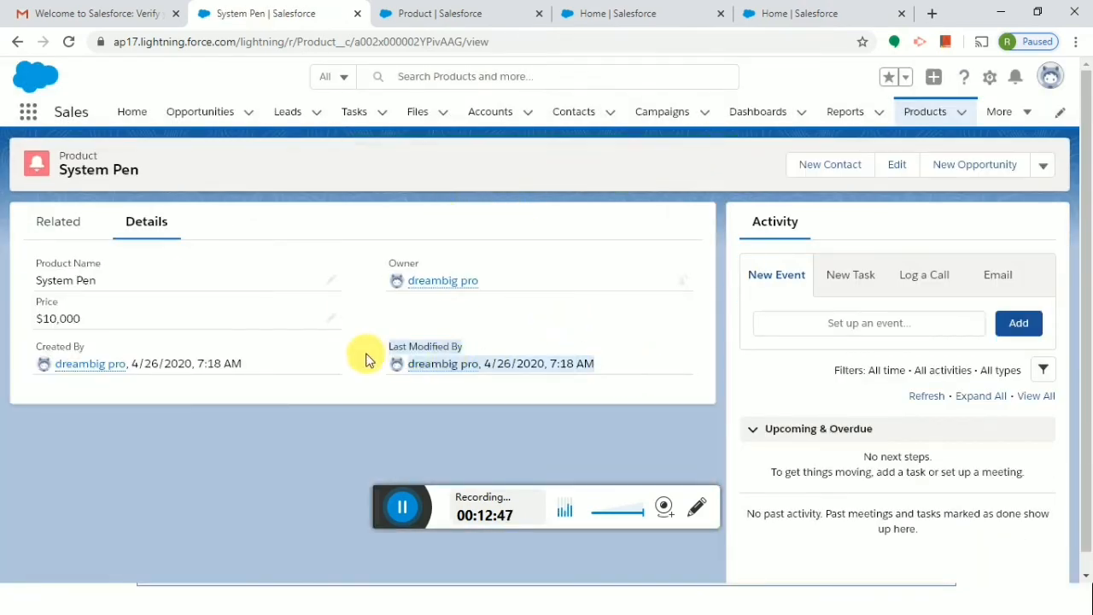
pyautogui.click(924, 112)
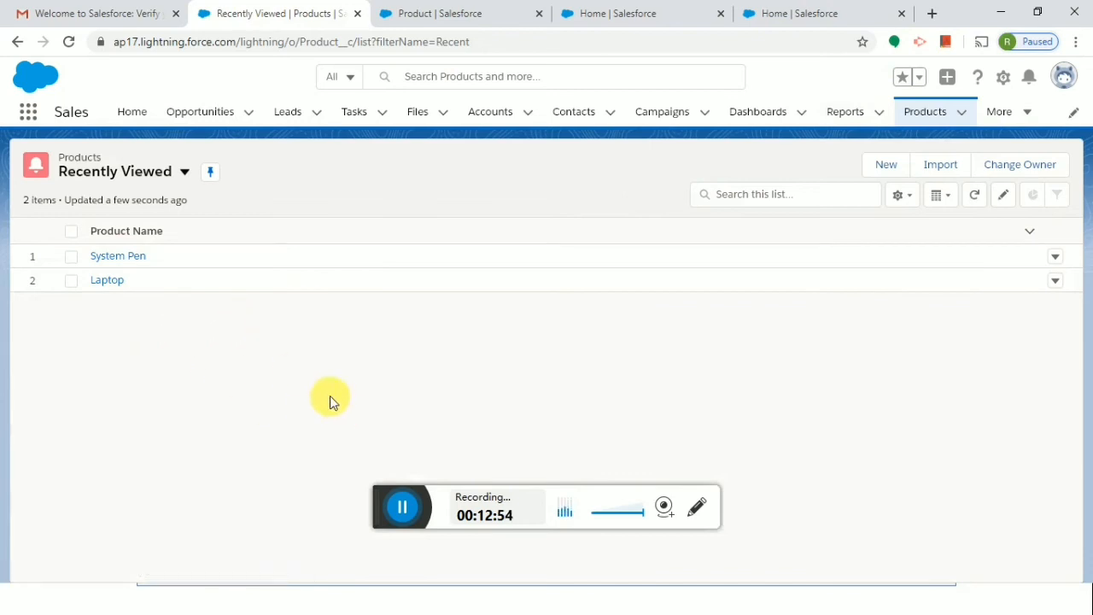
pyautogui.click(409, 518)
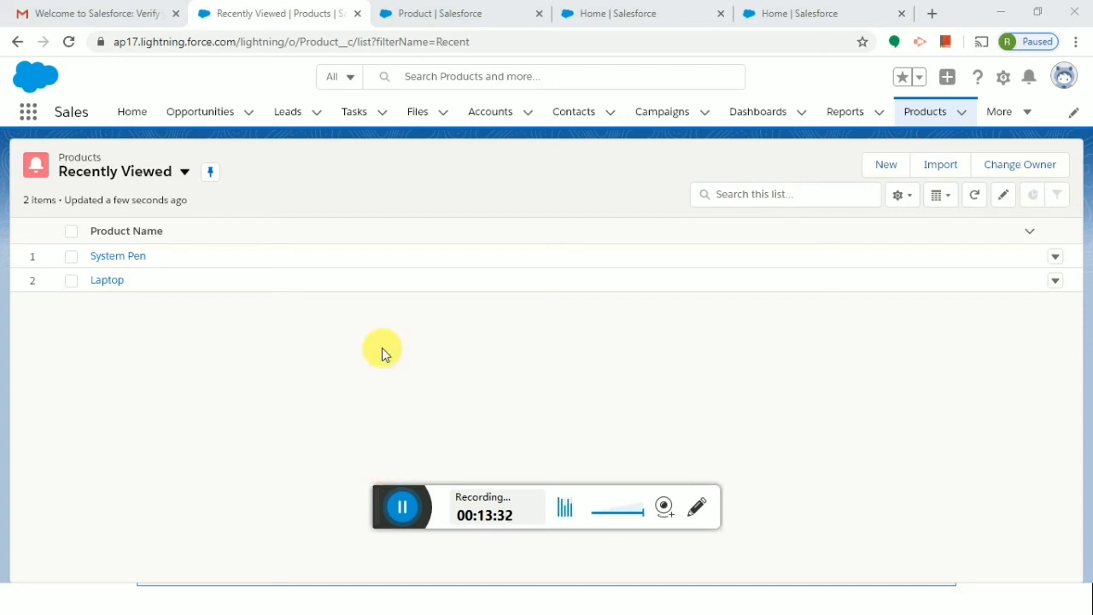
# - View the Accounts list, then open the Account object's Fields & Relationships through Setup's Object Manager
pyautogui.click(493, 117)
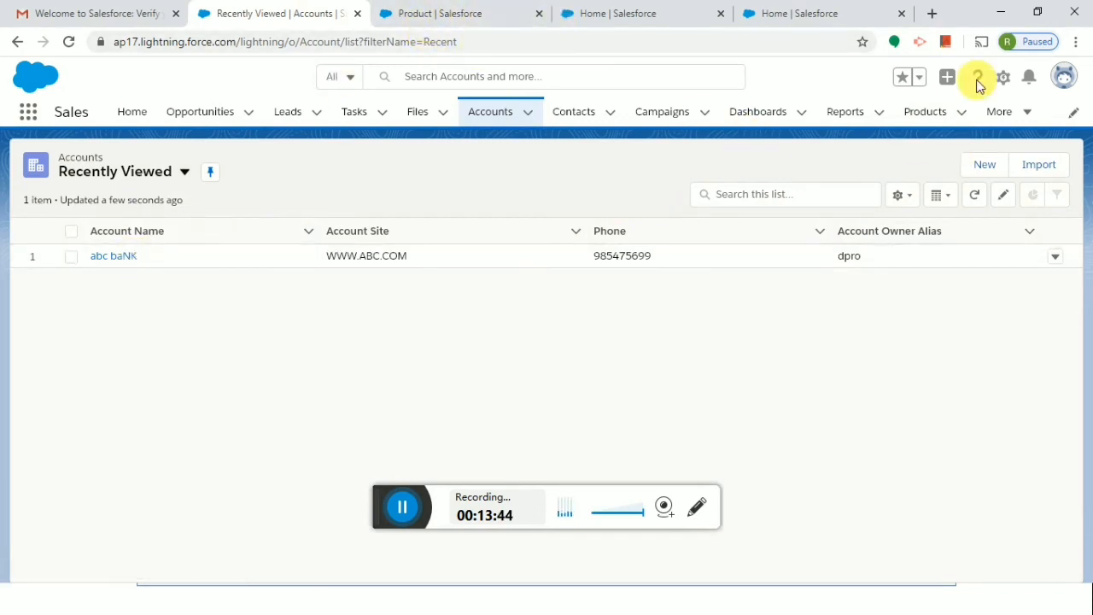
pyautogui.click(1002, 80)
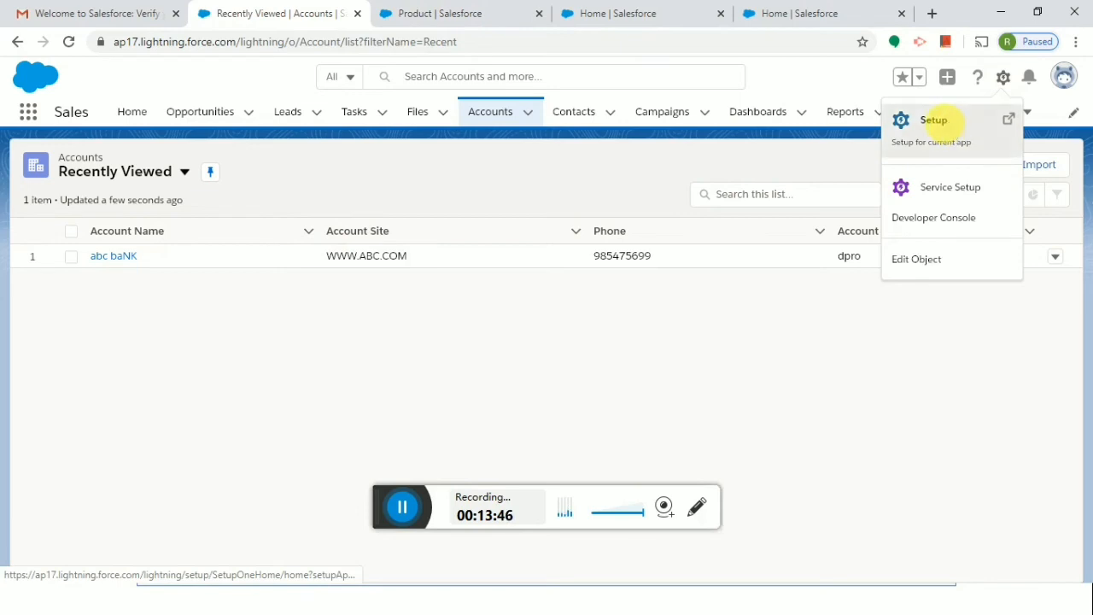
pyautogui.click(948, 127)
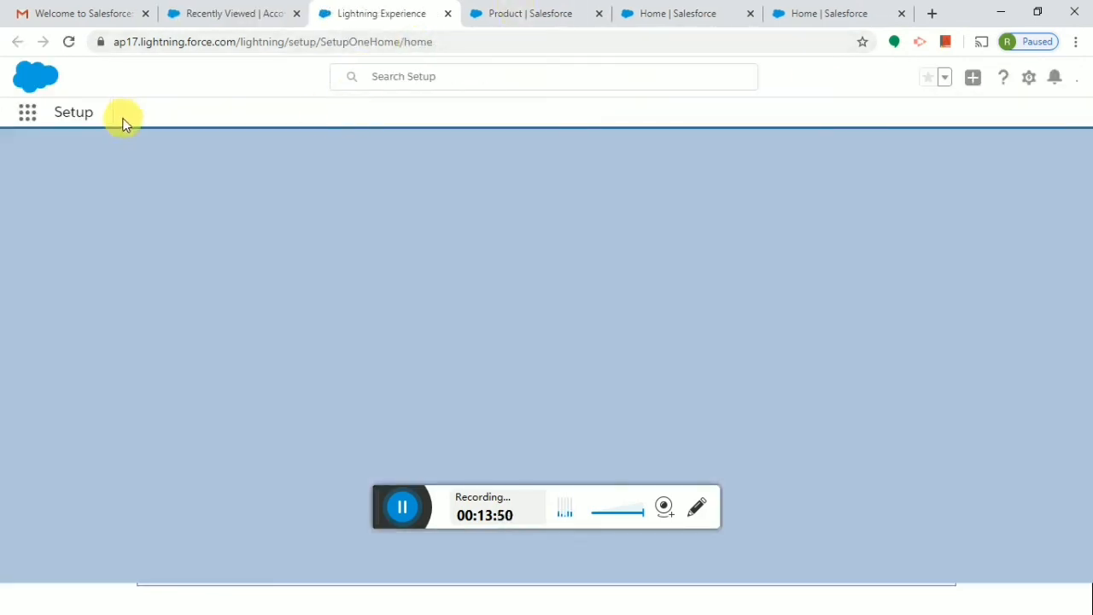
pyautogui.click(202, 122)
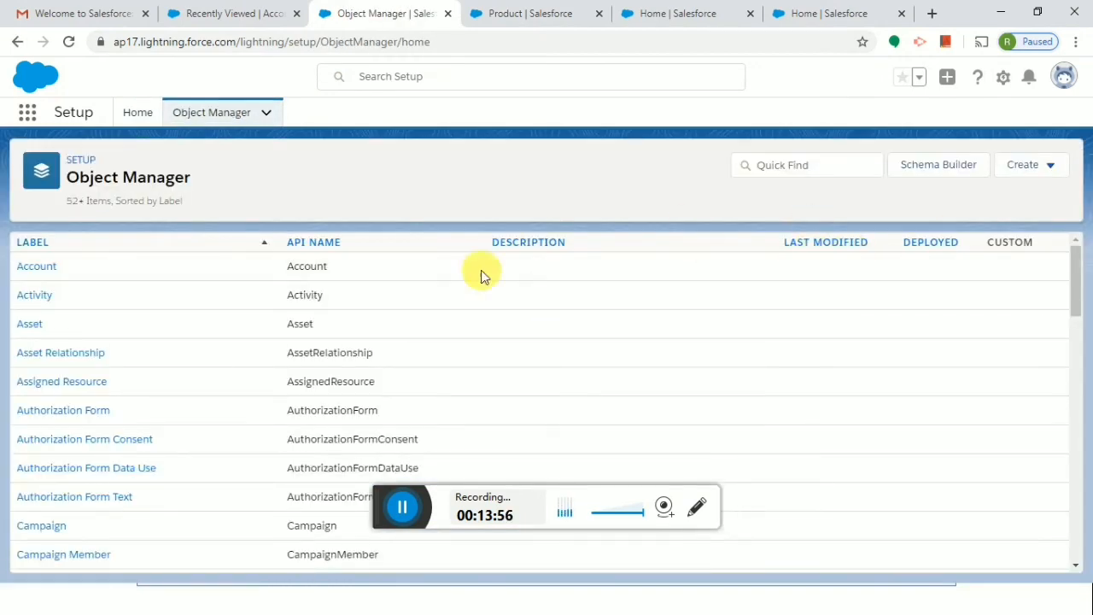
pyautogui.click(37, 268)
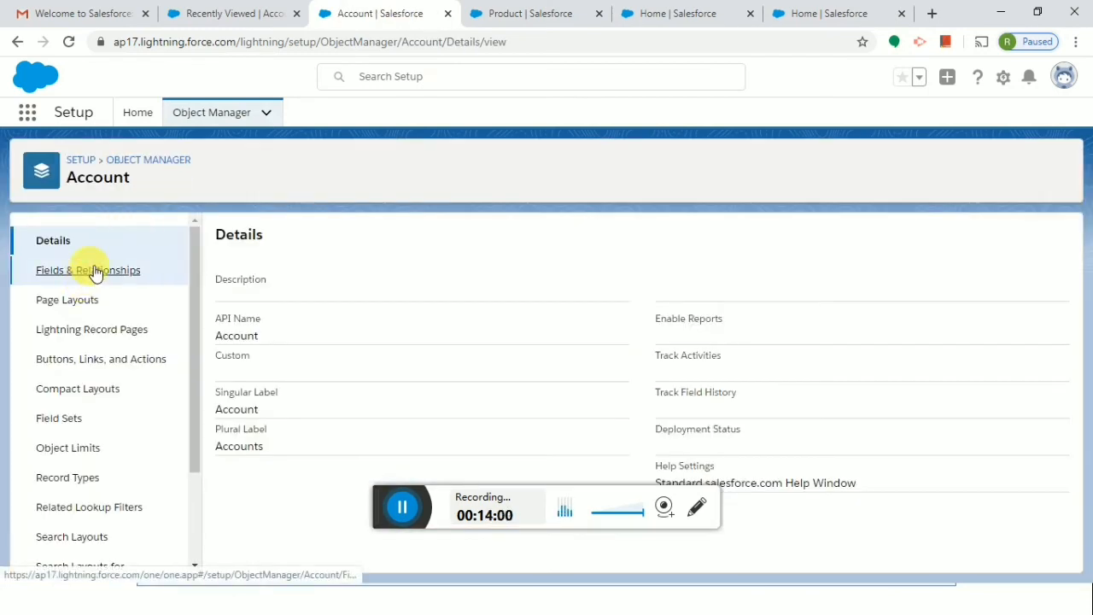
pyautogui.click(95, 271)
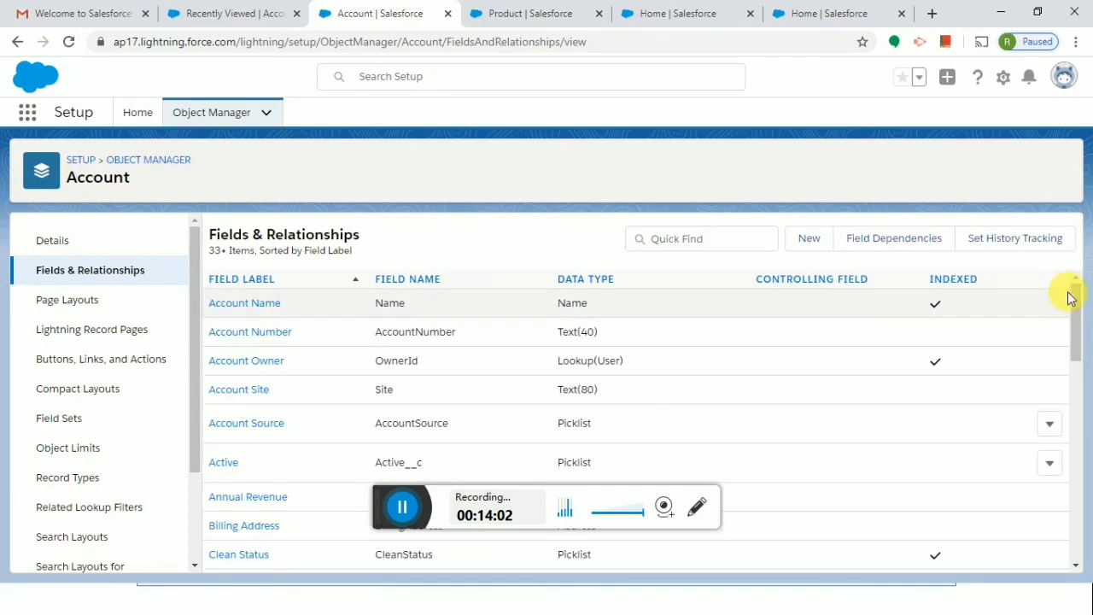
pyautogui.moveTo(1074, 303)
pyautogui.mouseDown()
pyautogui.moveTo(1078, 439)
pyautogui.moveTo(1075, 290)
pyautogui.mouseUp()
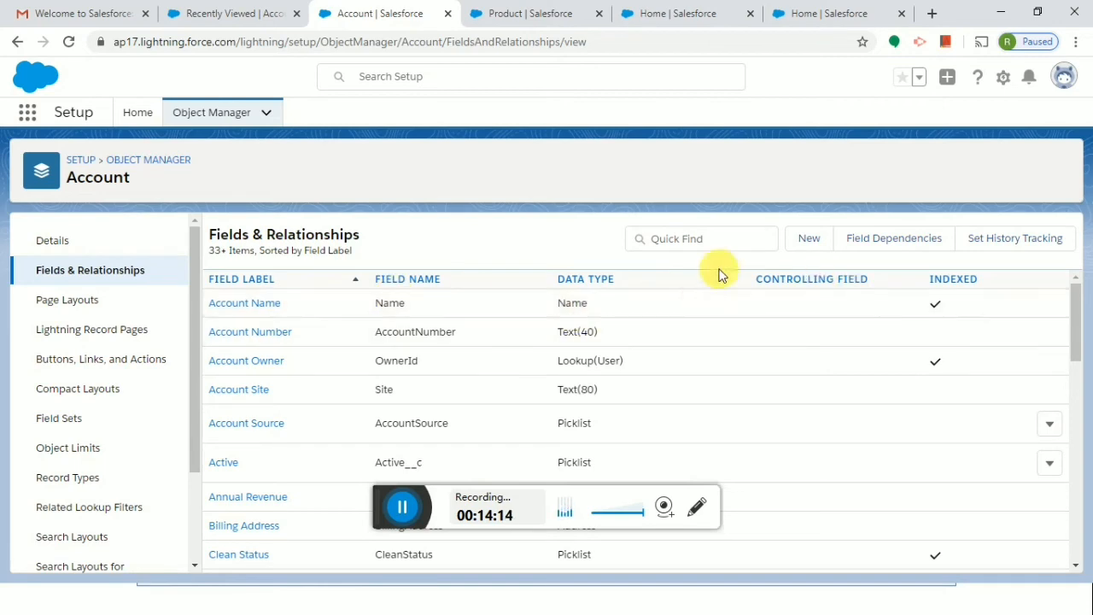
# - Start a new custom field on the Account object with the Percent data type
pyautogui.click(801, 245)
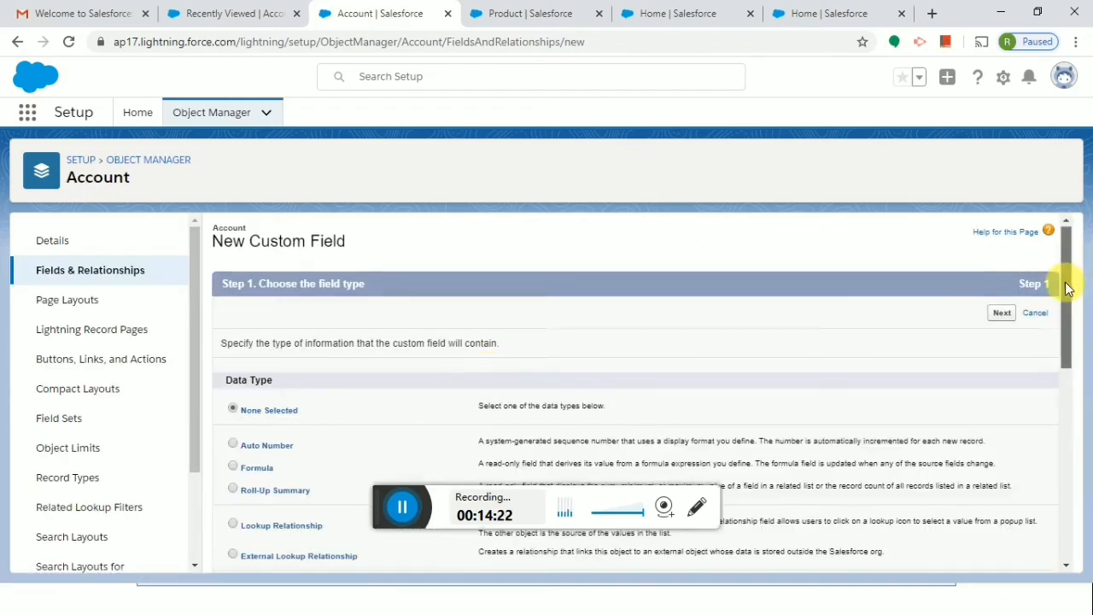
pyautogui.scroll(-2, 1067, 289)
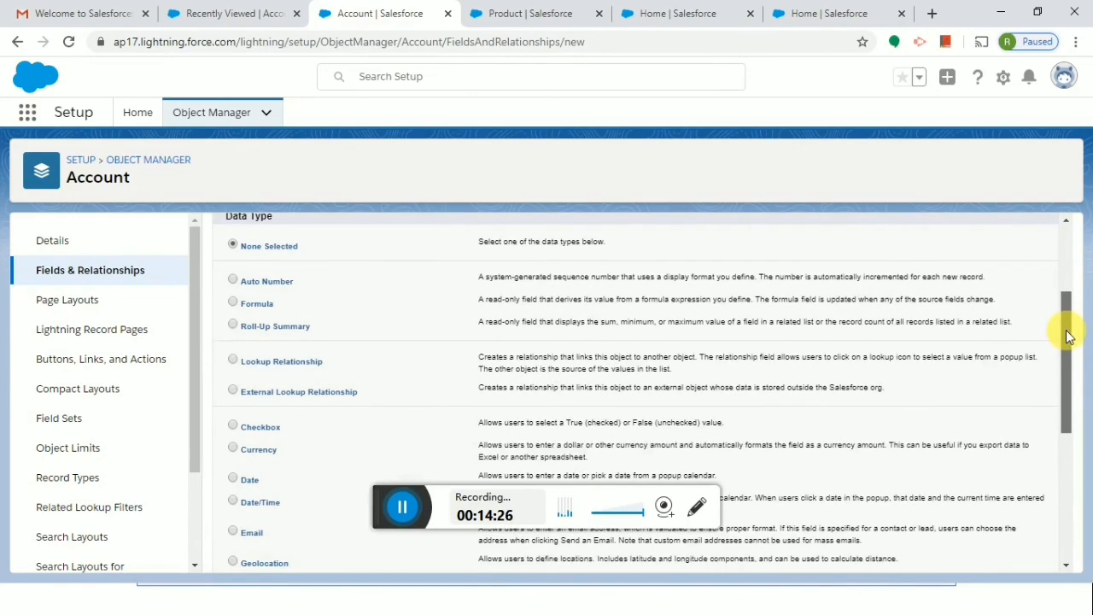
pyautogui.moveTo(1067, 335); pyautogui.dragTo(1050, 386)
pyautogui.moveTo(1047, 388); pyautogui.dragTo(1048, 390)
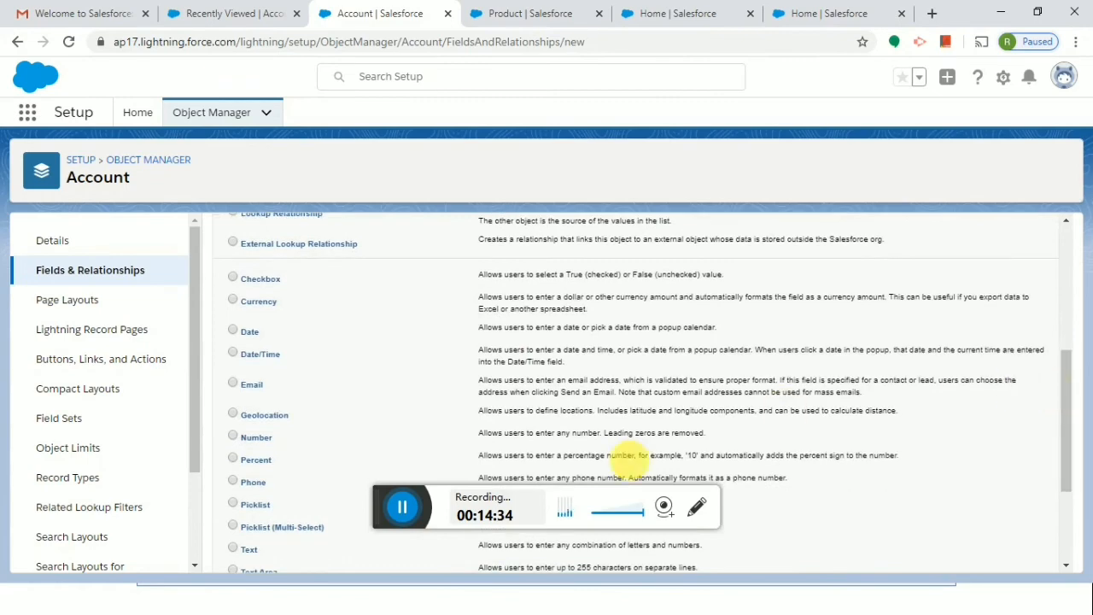
pyautogui.click(234, 460)
pyautogui.moveTo(1064, 398); pyautogui.dragTo(1056, 256)
pyautogui.click(1004, 315)
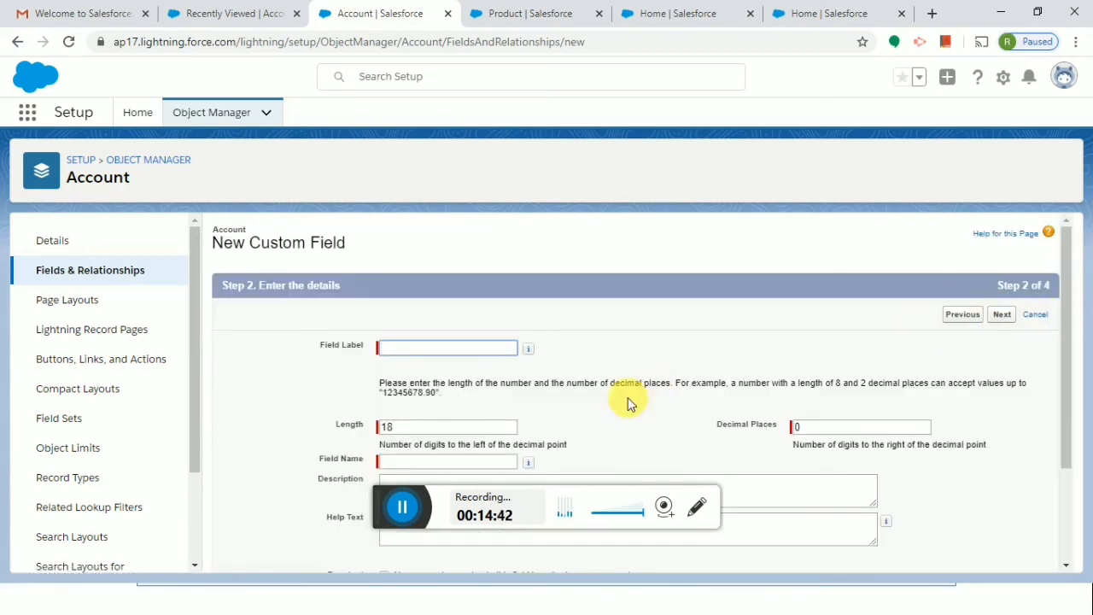
# - Label the percent field Tax, generate its matching field name, and set its length to 2 and decimal places to 2
pyautogui.click(432, 350)
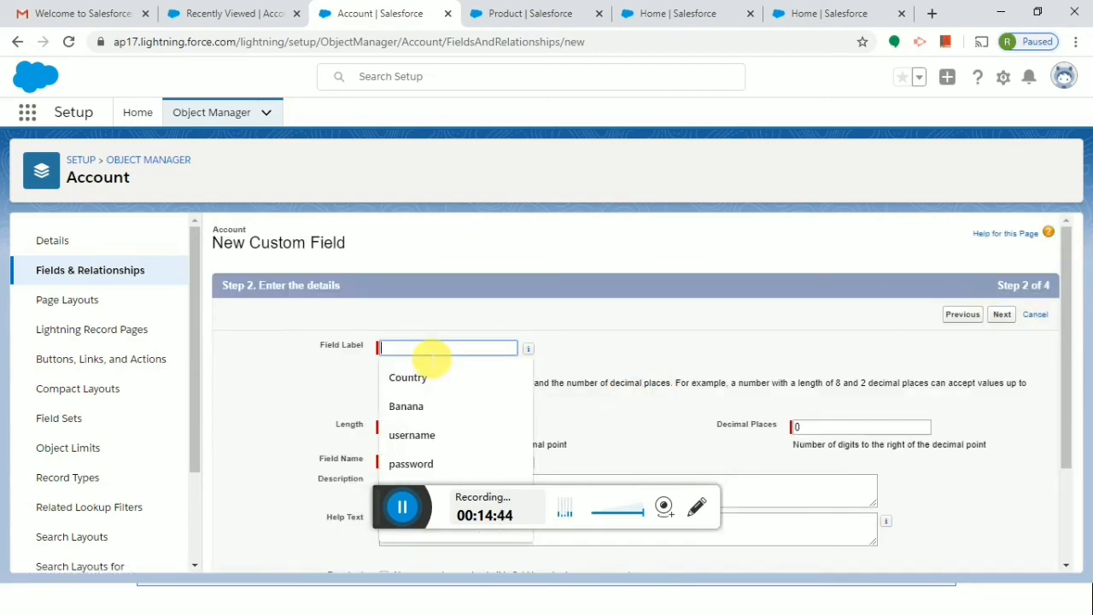
pyautogui.write('Tax')
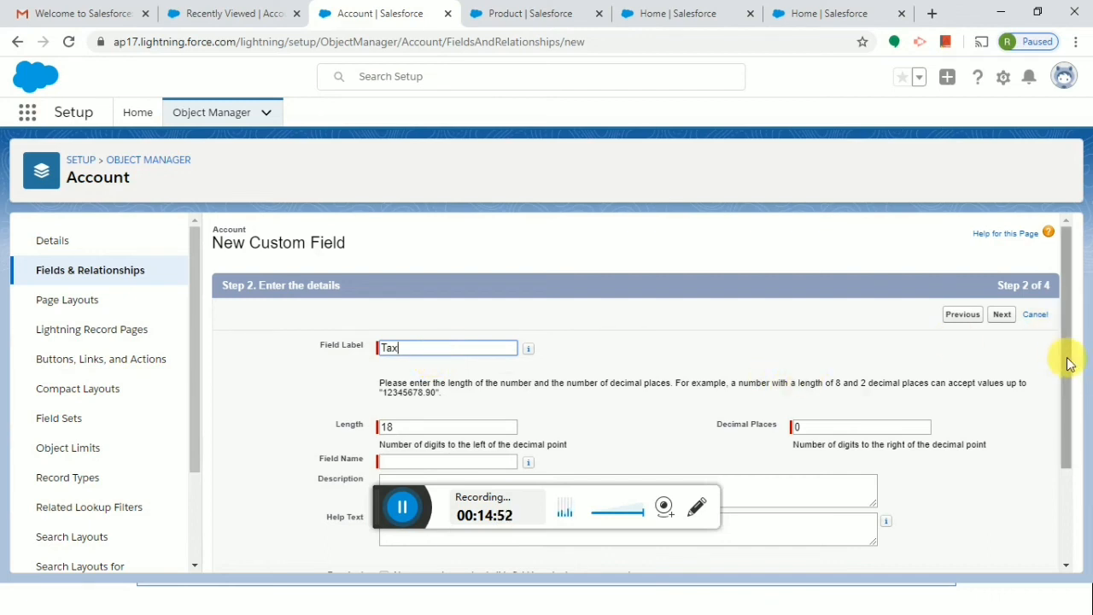
pyautogui.click(969, 342)
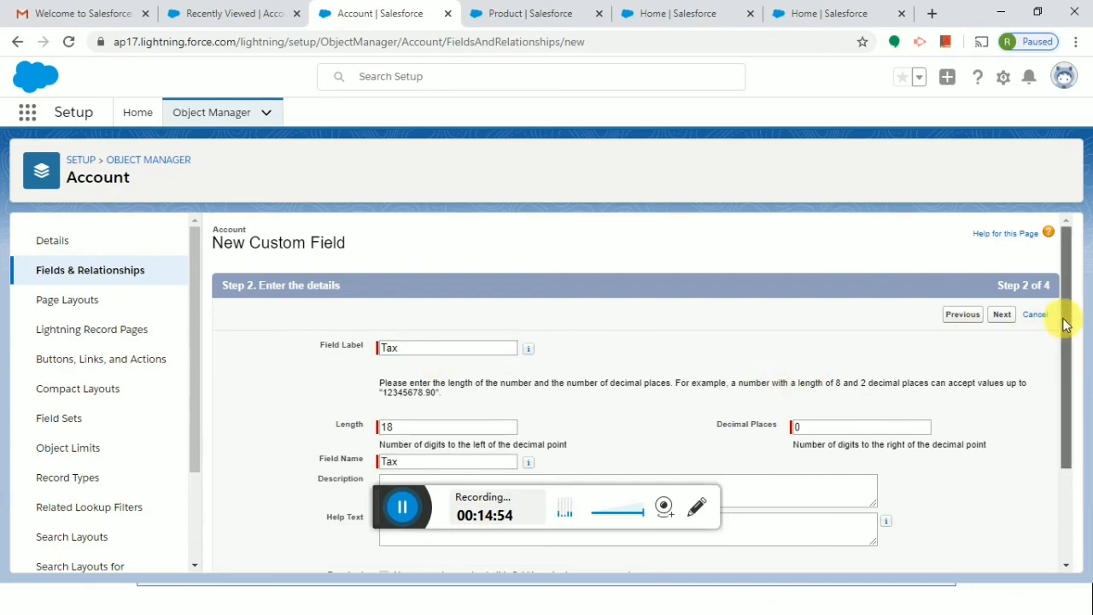
pyautogui.moveTo(1064, 323); pyautogui.dragTo(1056, 368)
pyautogui.doubleClick(429, 352)
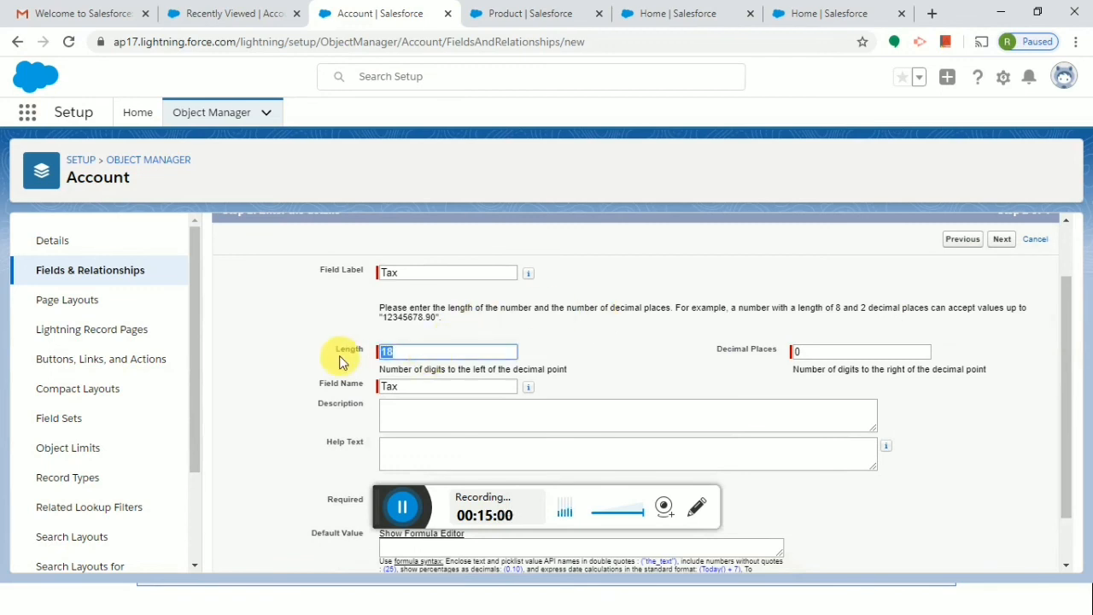
pyautogui.write('2')
pyautogui.press('Tab')
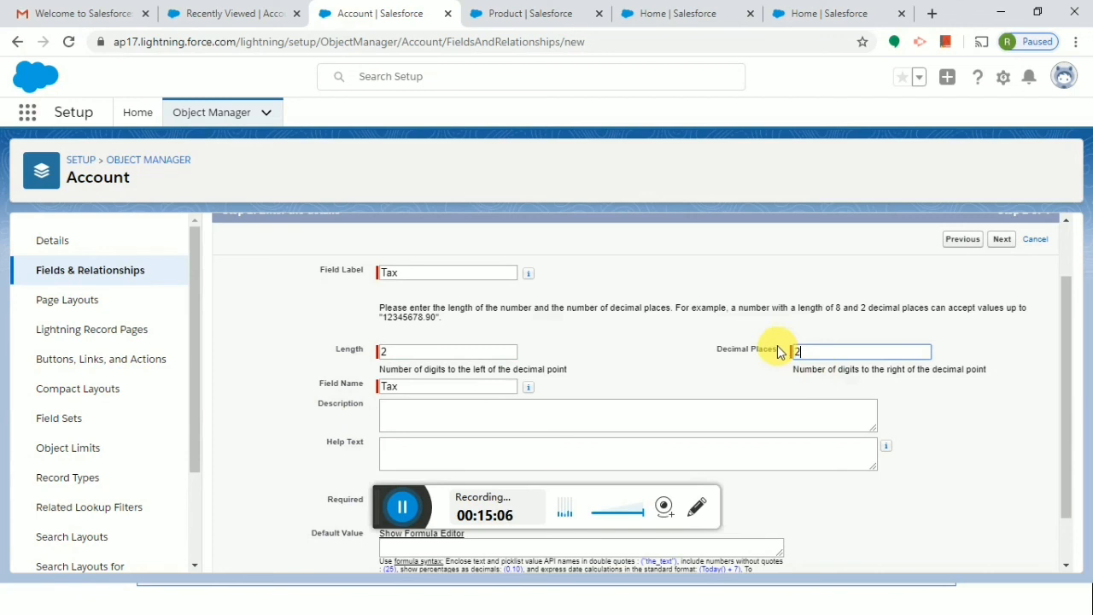
pyautogui.moveTo(1066, 333); pyautogui.dragTo(1066, 386)
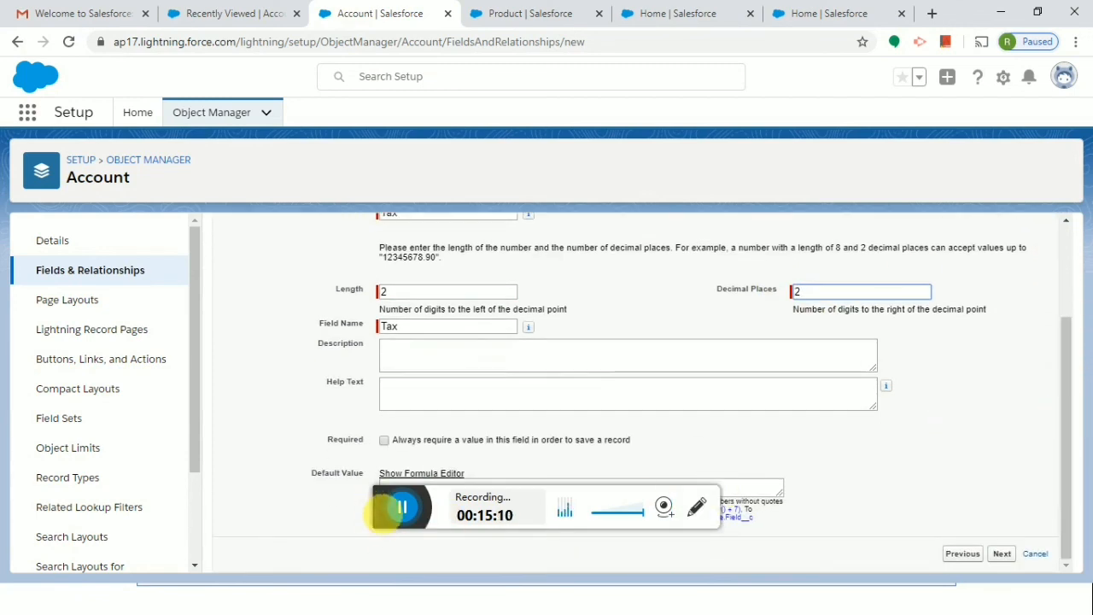
# - Make the Tax field always required, accept the default field-level security and page layouts, and save the field
pyautogui.moveTo(382, 511); pyautogui.dragTo(812, 498)
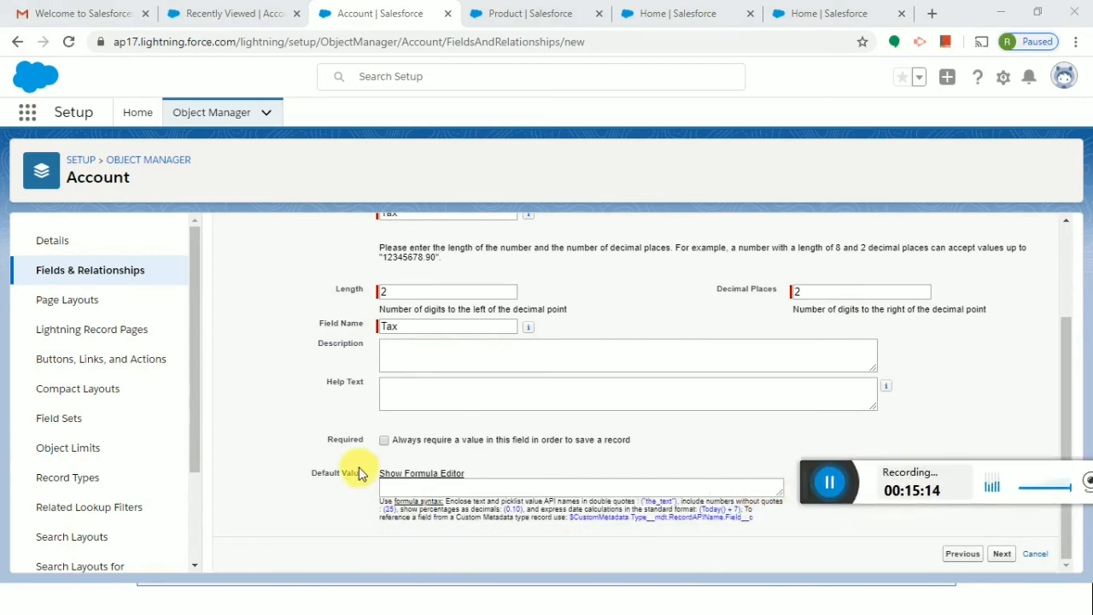
pyautogui.click(384, 441)
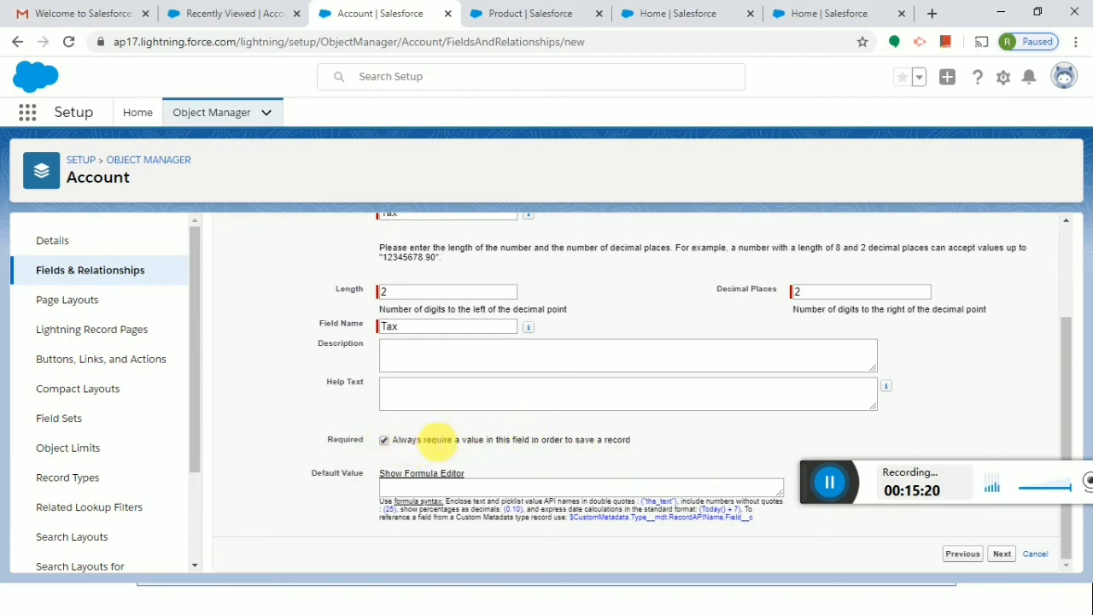
pyautogui.click(1002, 554)
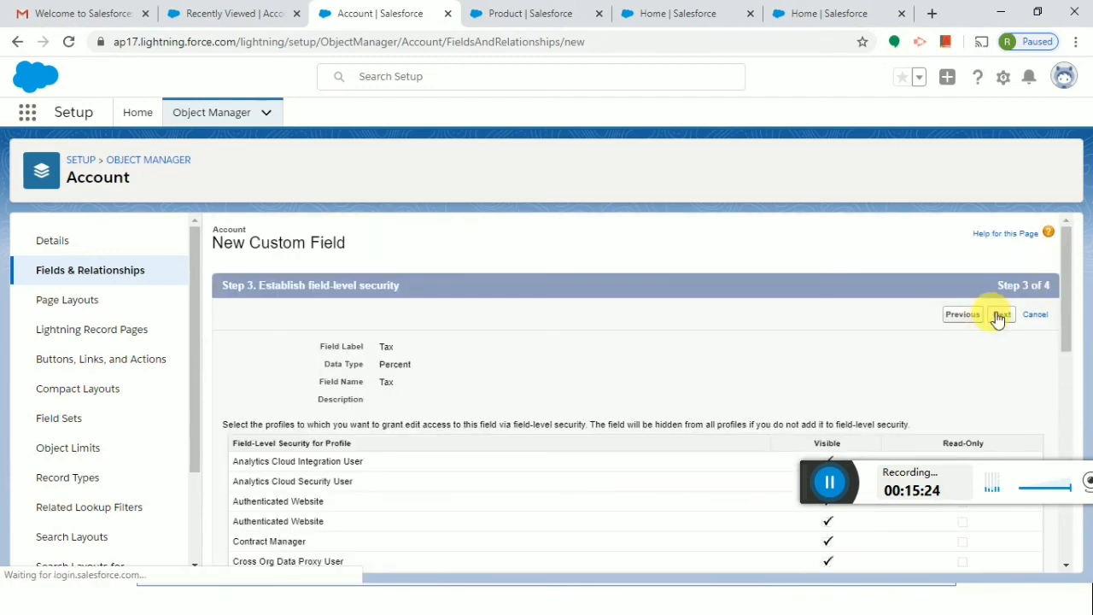
pyautogui.click(1004, 315)
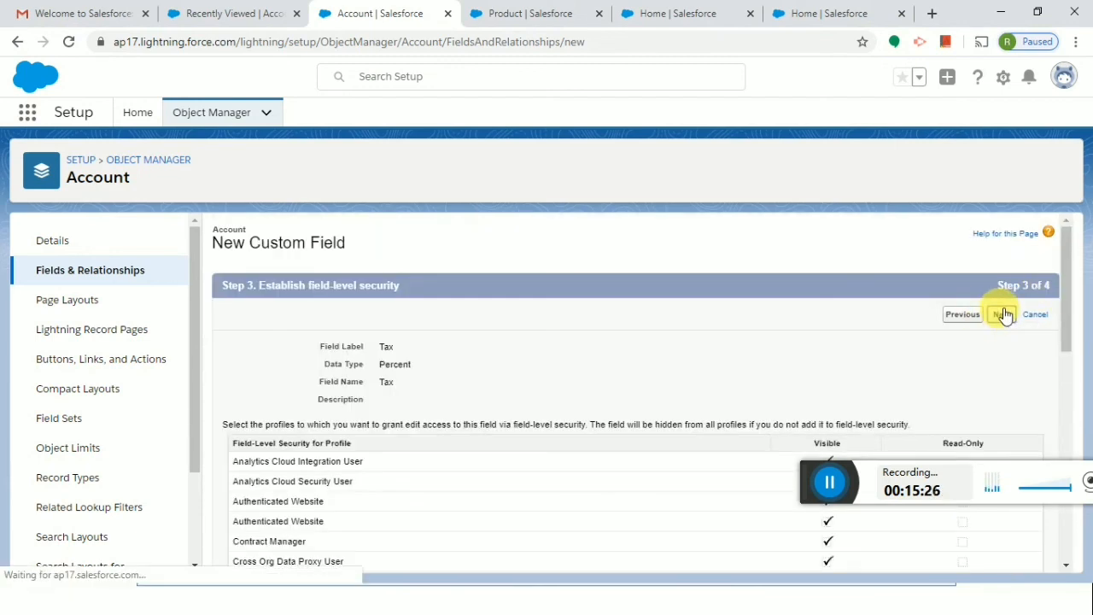
pyautogui.click(1001, 314)
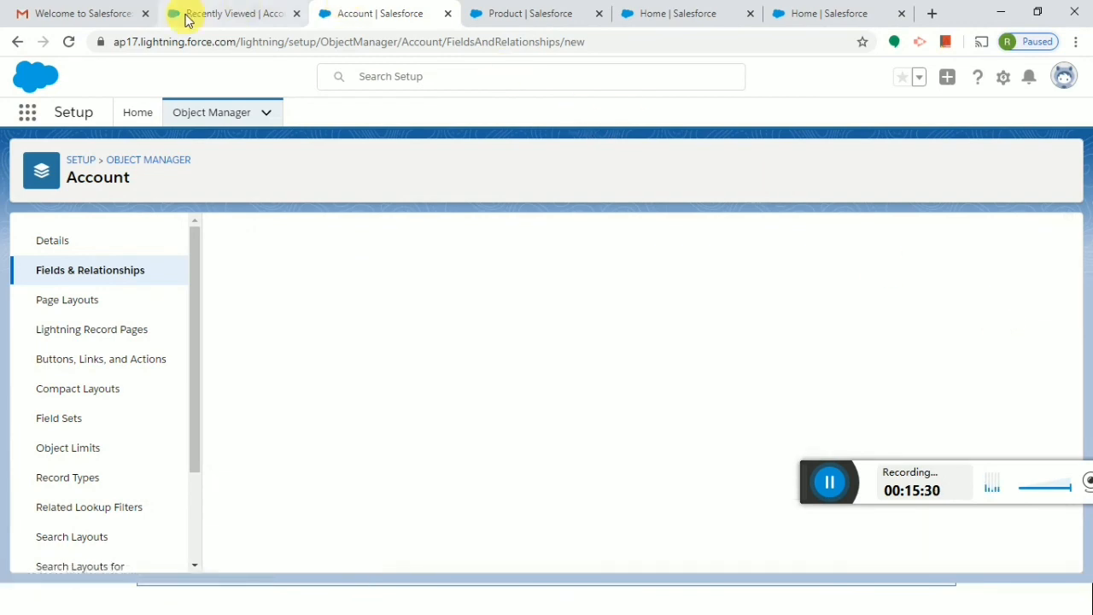
# - Start a new account record from the Sales app's Accounts list and name it Abcd bank
pyautogui.click(237, 14)
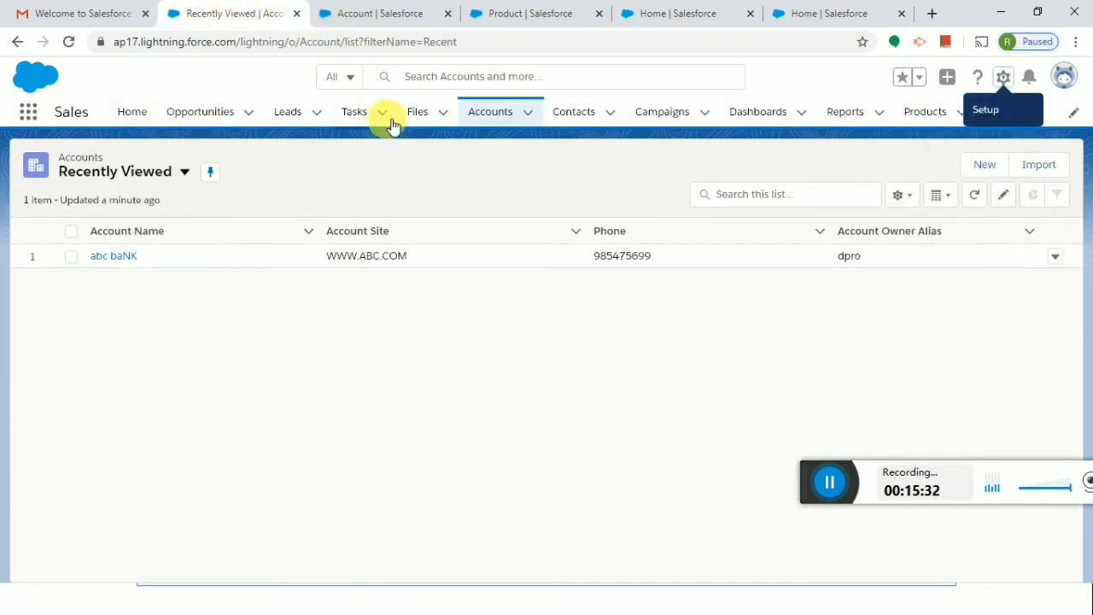
pyautogui.click(490, 117)
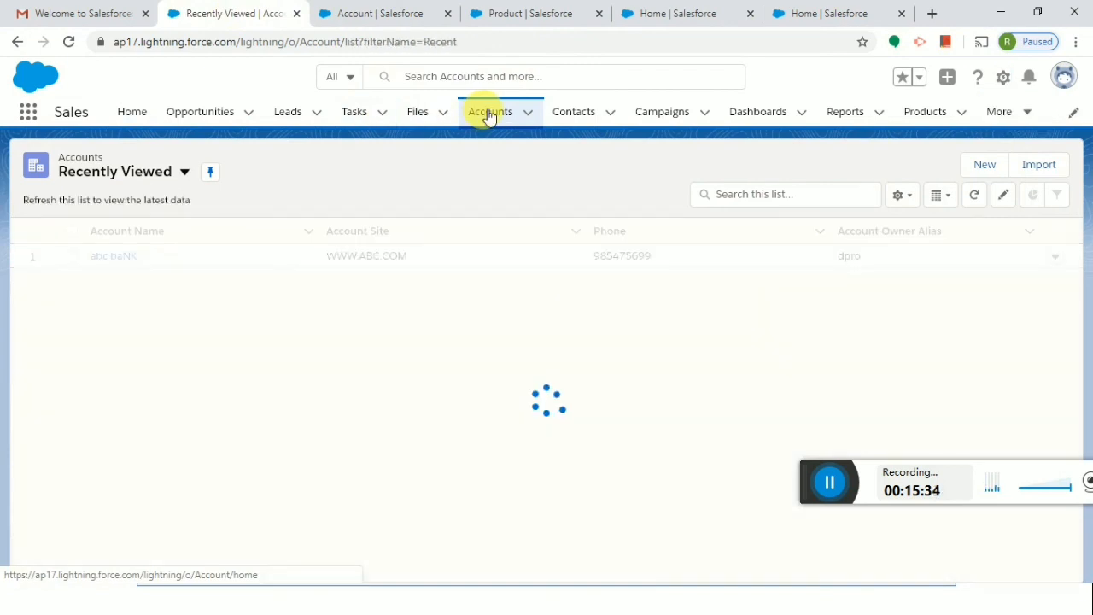
pyautogui.click(984, 164)
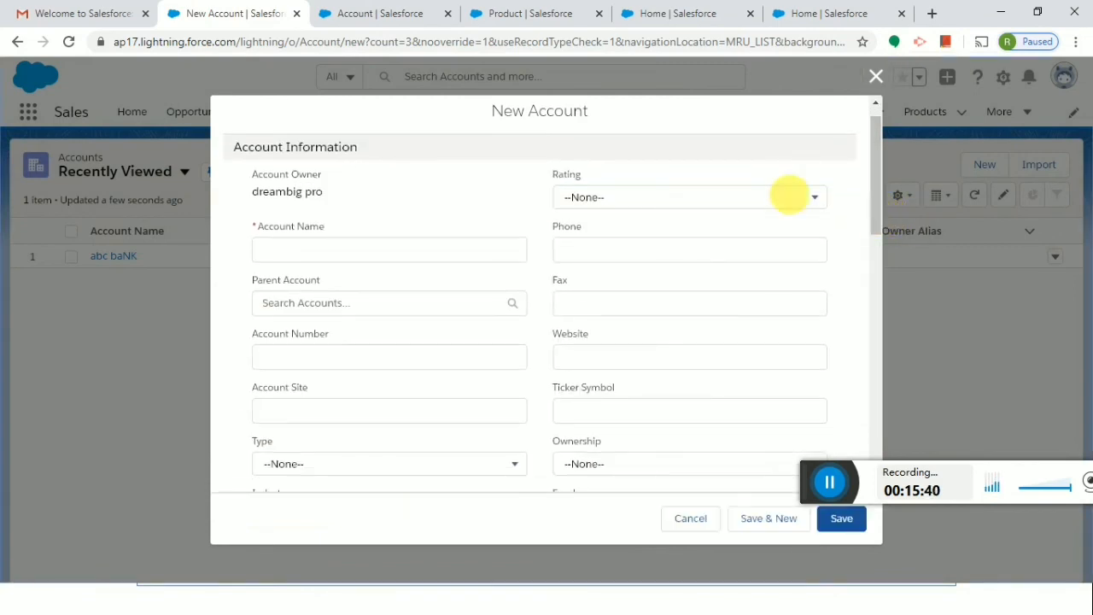
pyautogui.click(382, 258)
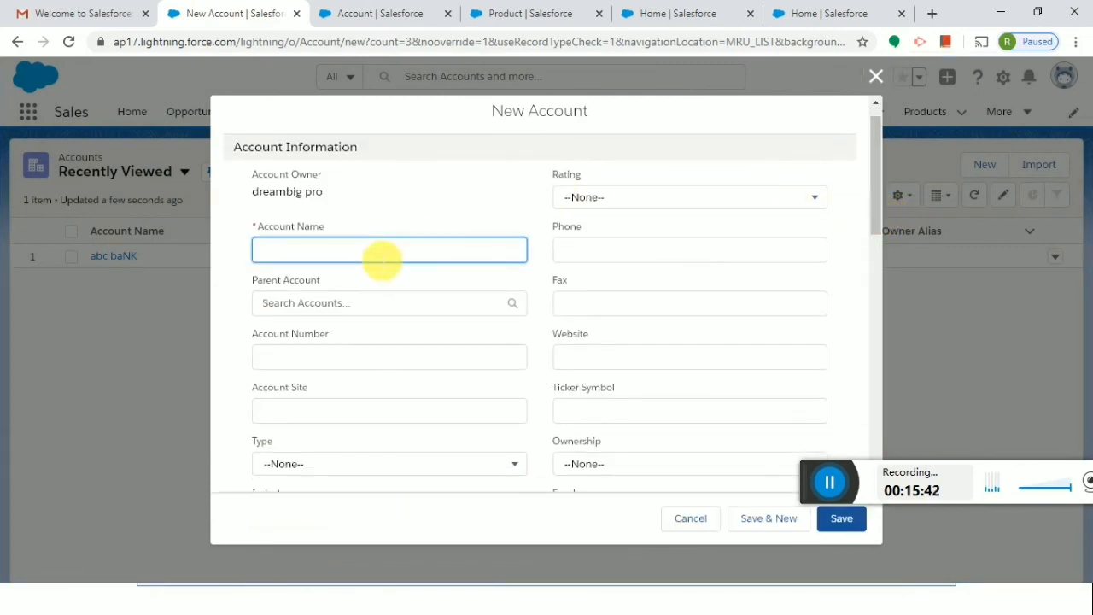
pyautogui.write('Abcd bank')
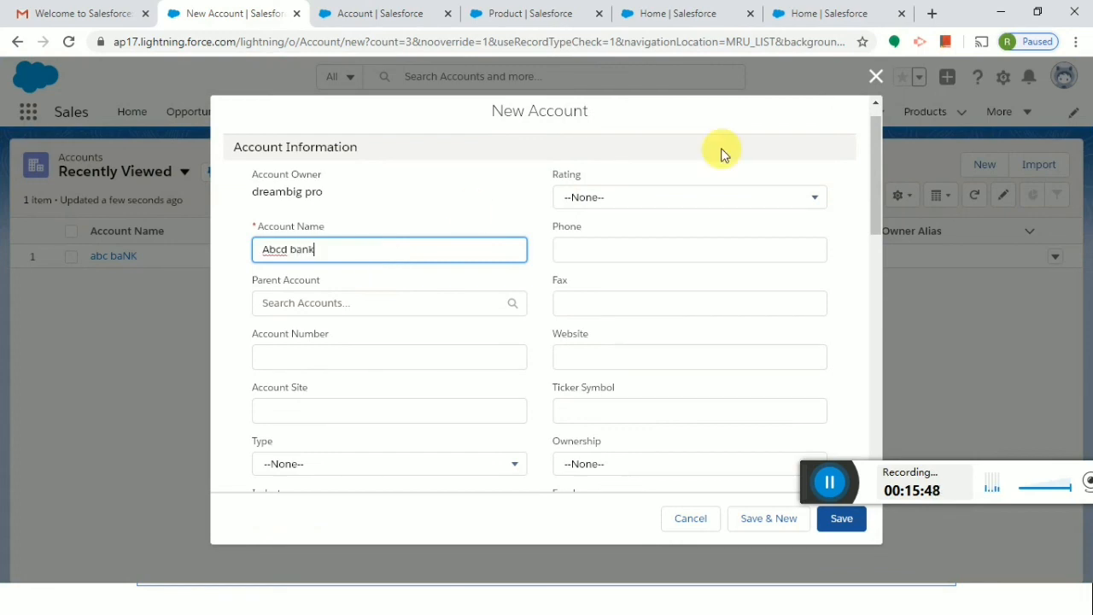
# - Try to save the new account with the required Tax field left empty
pyautogui.click(875, 192)
pyautogui.moveTo(875, 190); pyautogui.dragTo(876, 358)
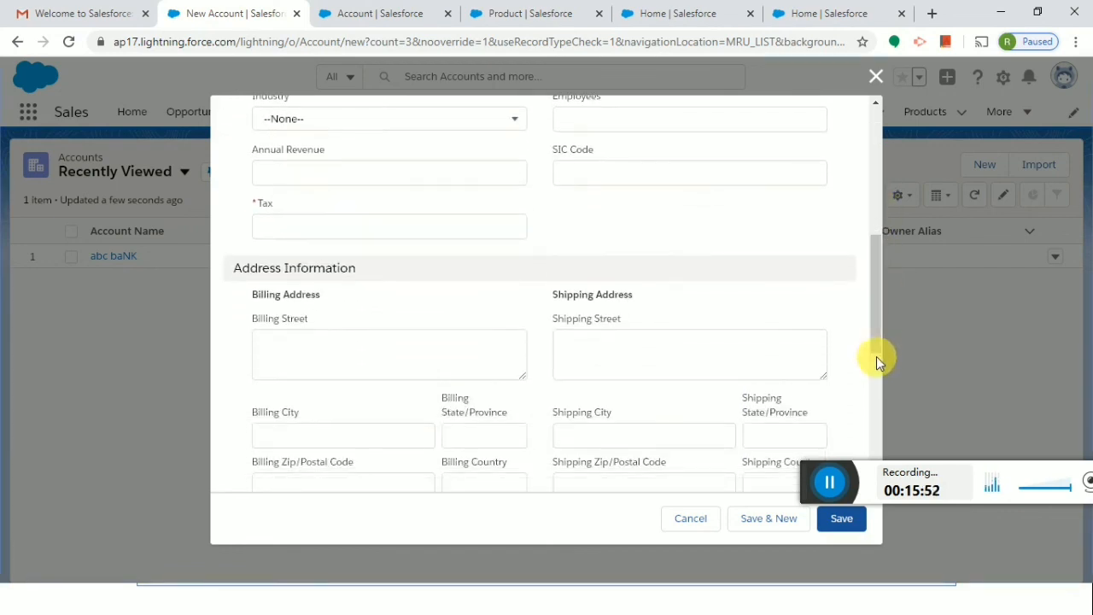
pyautogui.click(838, 521)
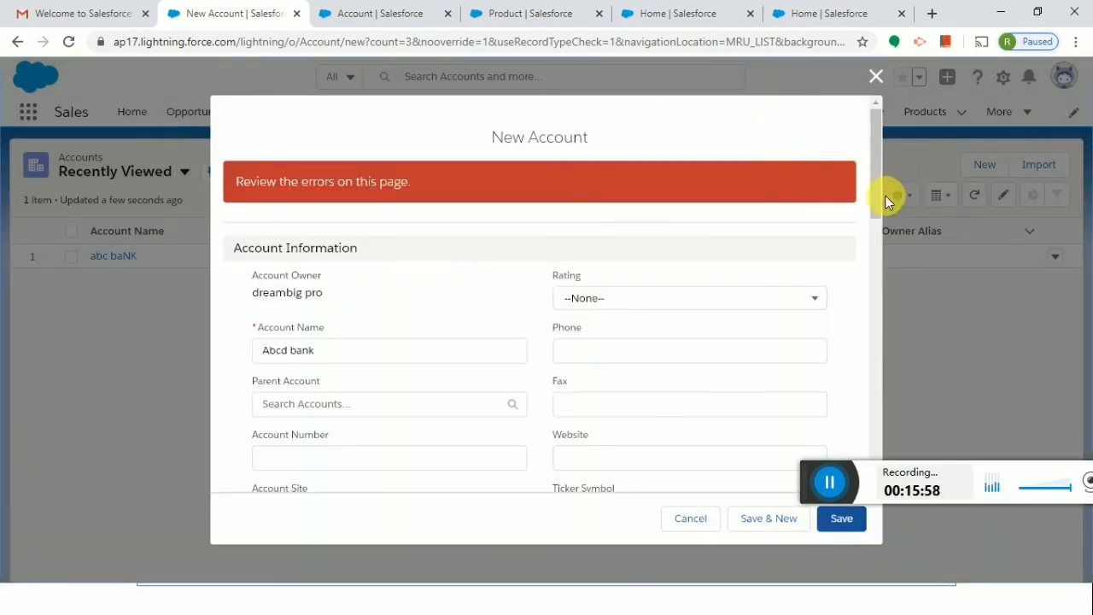
# - Save the new account with its Tax set to 10.02 and return to the Accounts list
pyautogui.moveTo(876, 195); pyautogui.dragTo(860, 301)
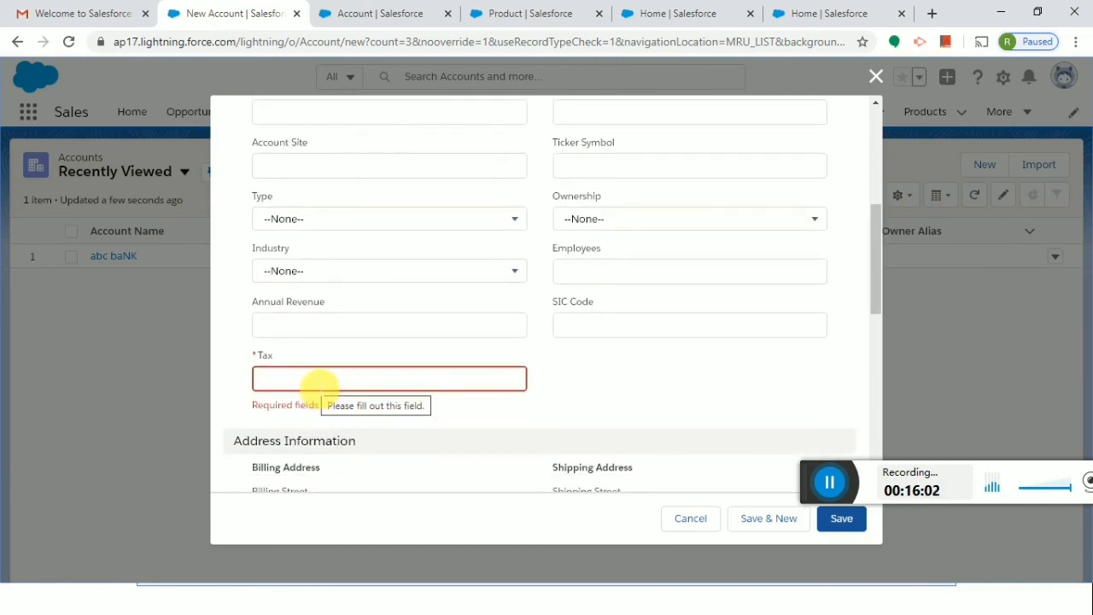
pyautogui.click(318, 386)
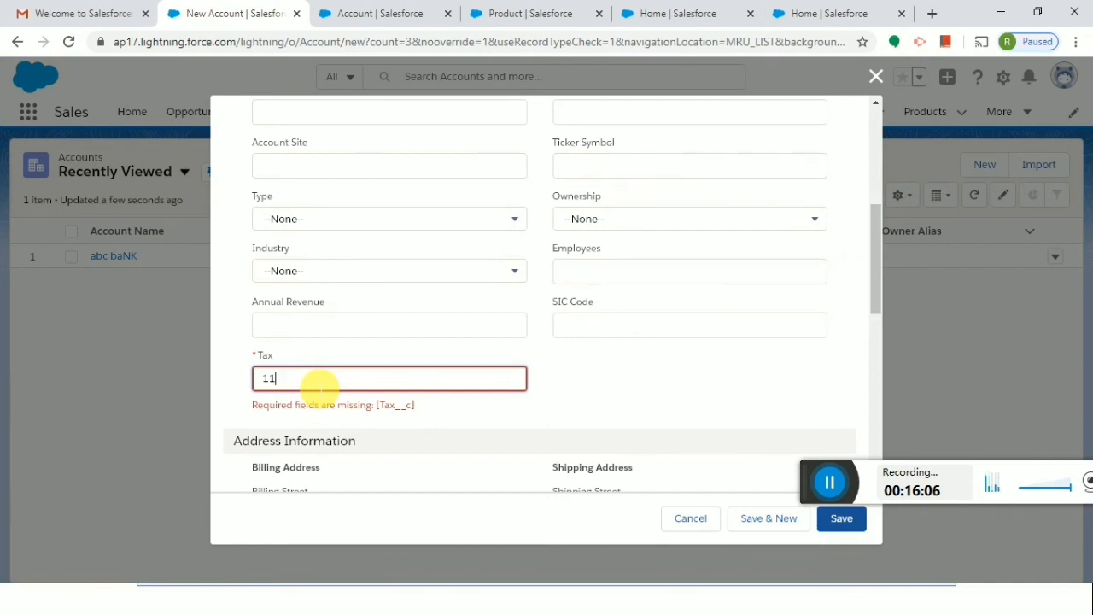
pyautogui.press('BackSpace')
pyautogui.press('BackSpace')
pyautogui.write('10.02')
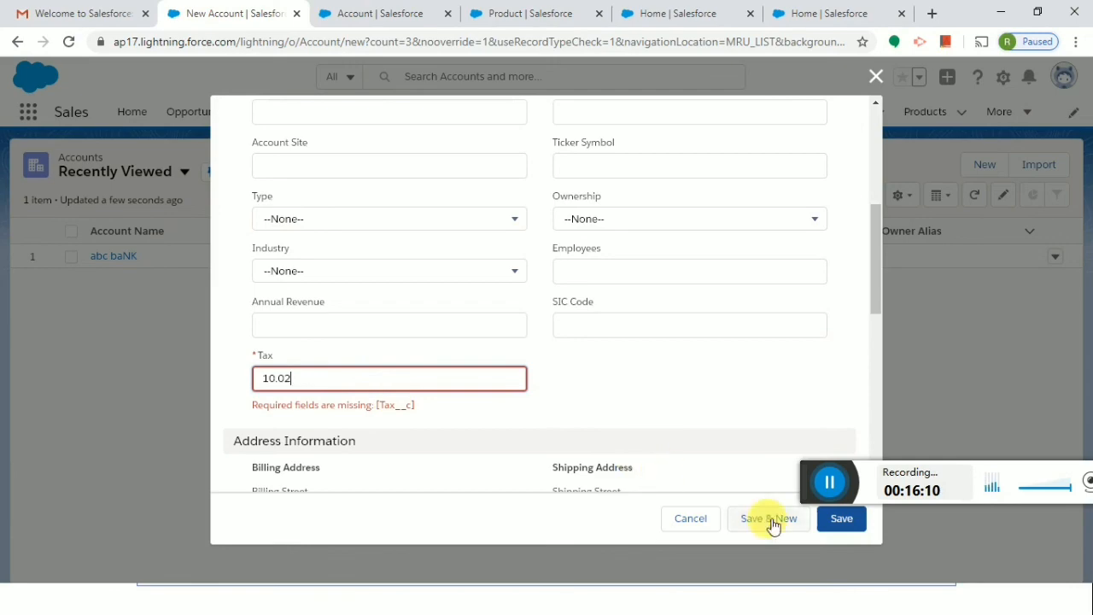
pyautogui.click(841, 527)
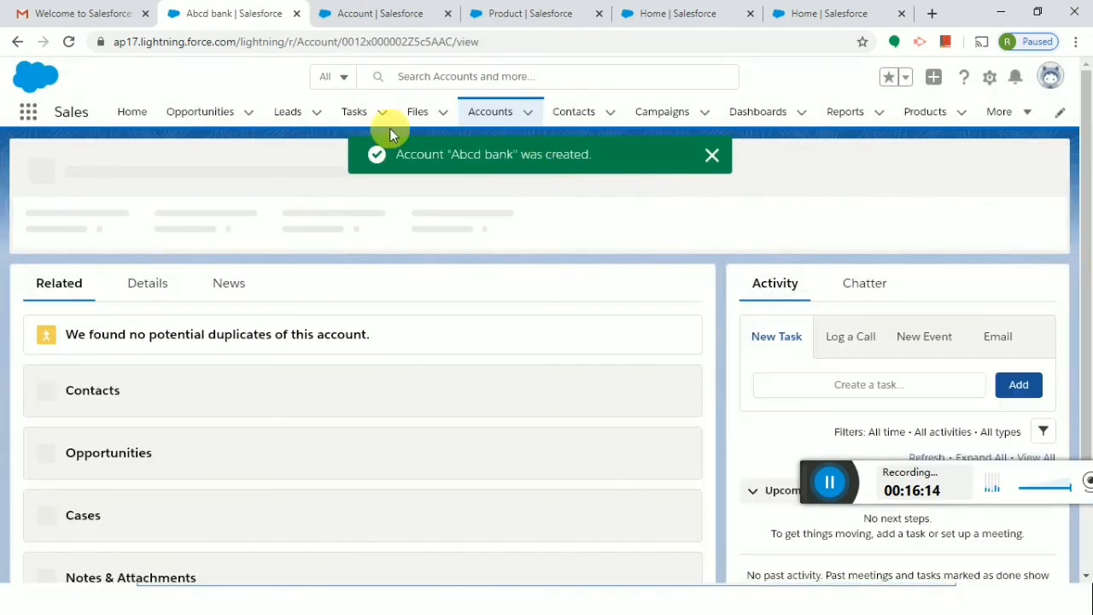
pyautogui.click(501, 112)
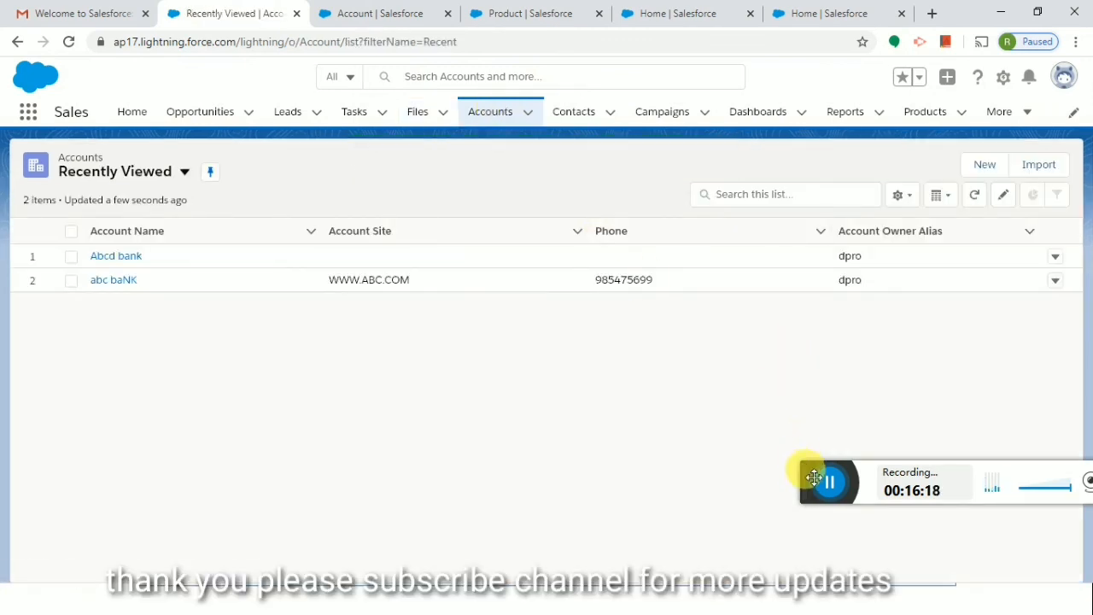
# - Switch to the PowerPoint slide show and go back to the title slide
pyautogui.moveTo(810, 475); pyautogui.dragTo(536, 470)
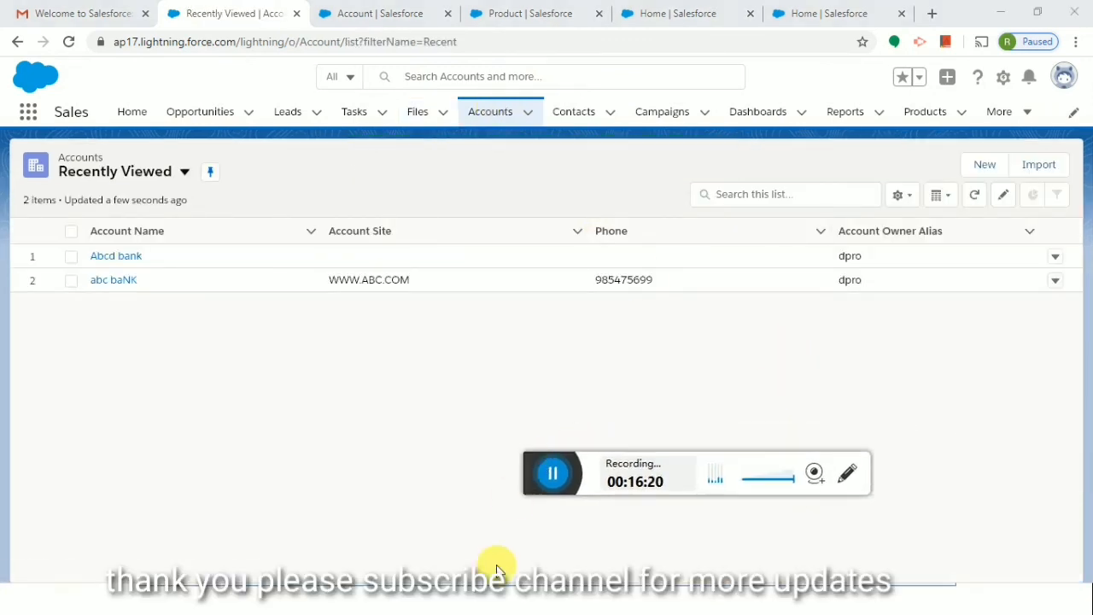
pyautogui.hotkey('alt', 'Tab')
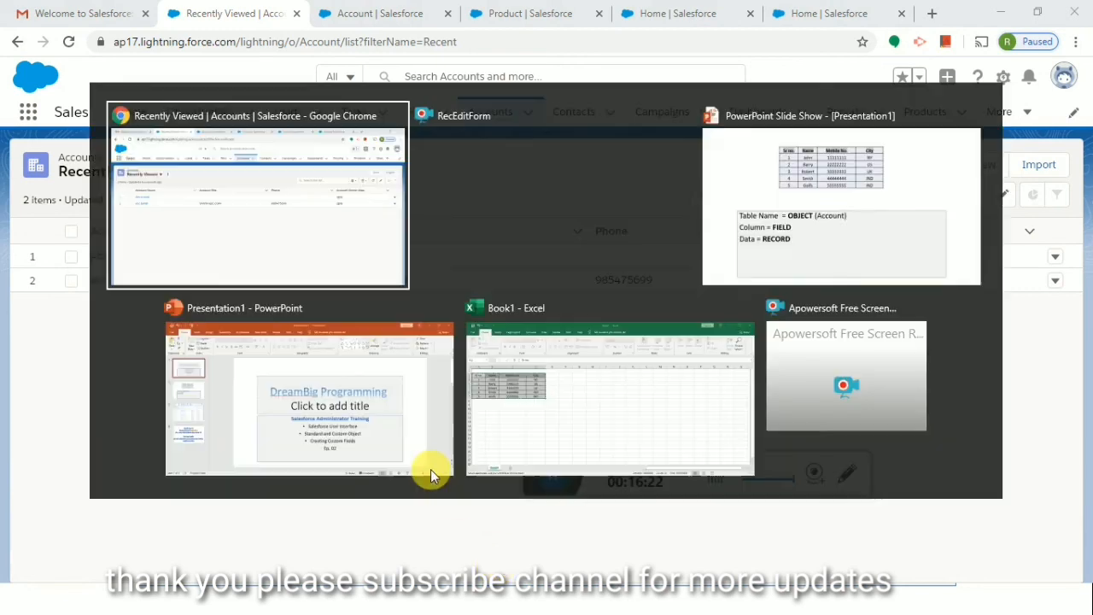
pyautogui.press('Tab')
pyautogui.press('Tab')
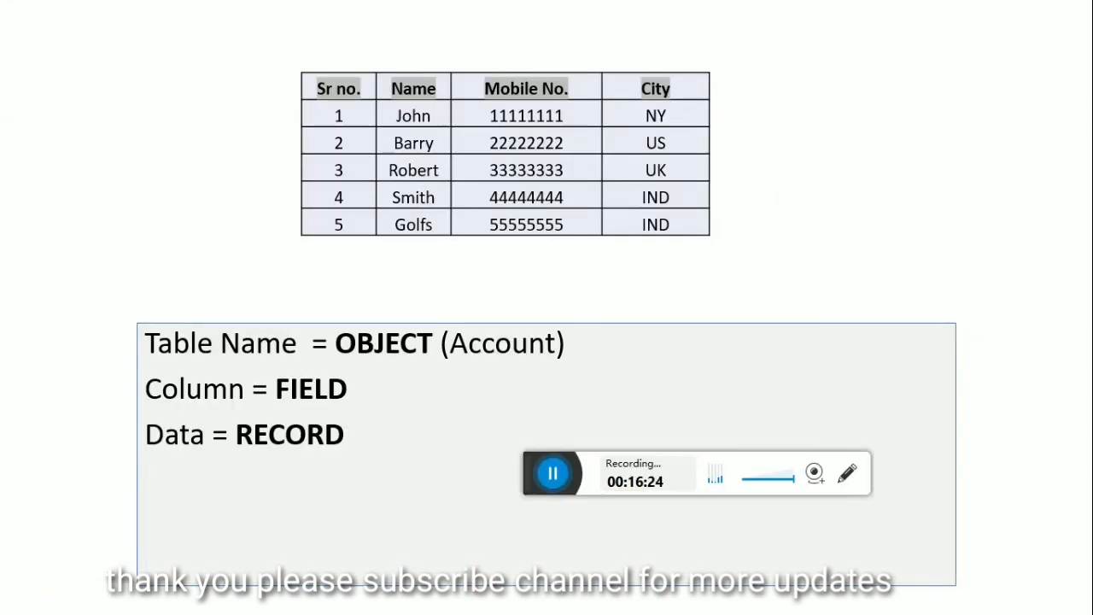
pyautogui.press('Left')
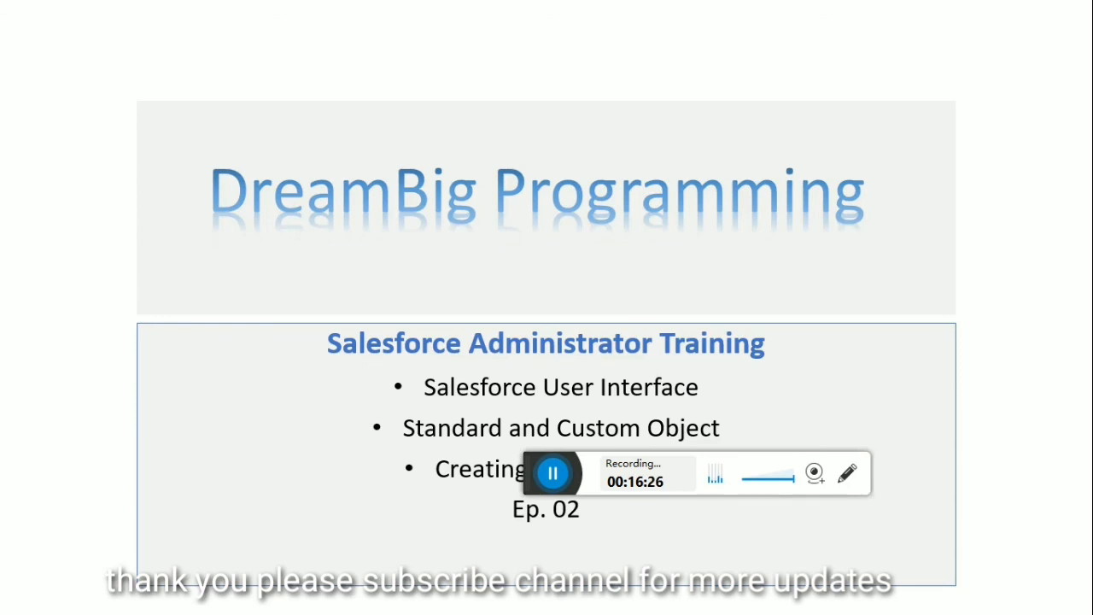